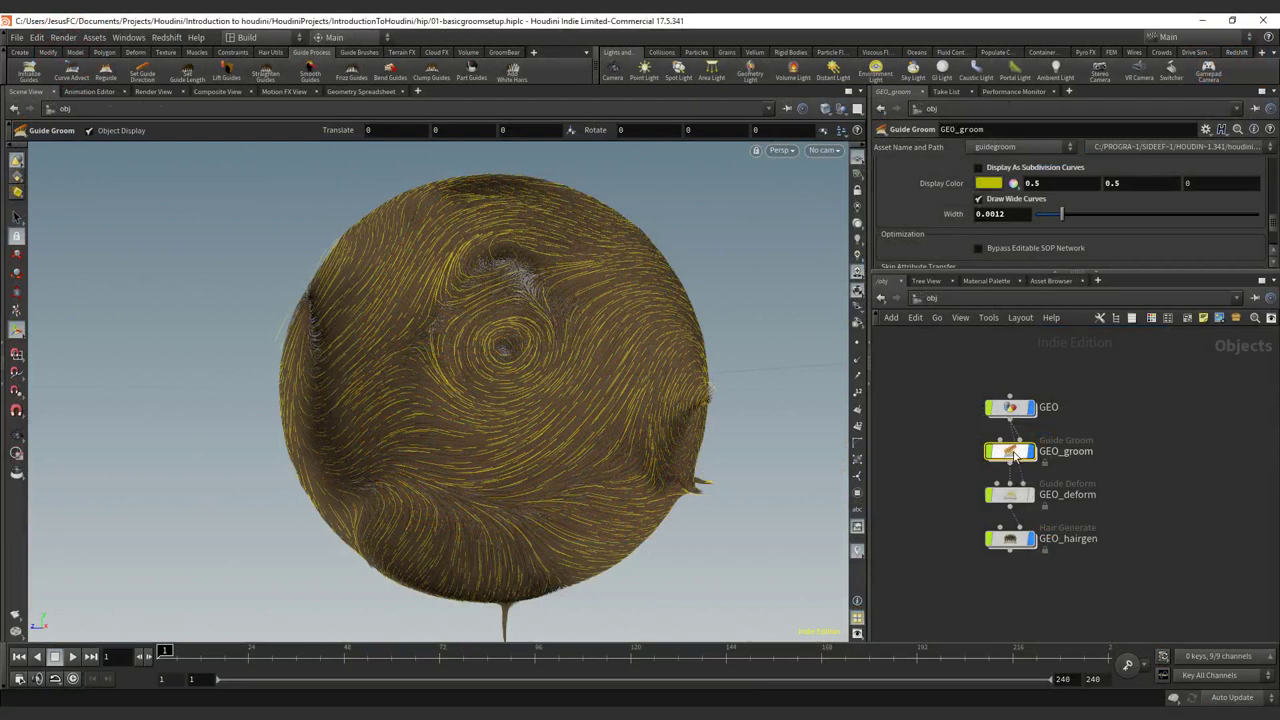
# Open the groom network inside GEO_groom and show the skin sphere unghosted in the viewport
pyautogui.doubleClick(1017, 455)
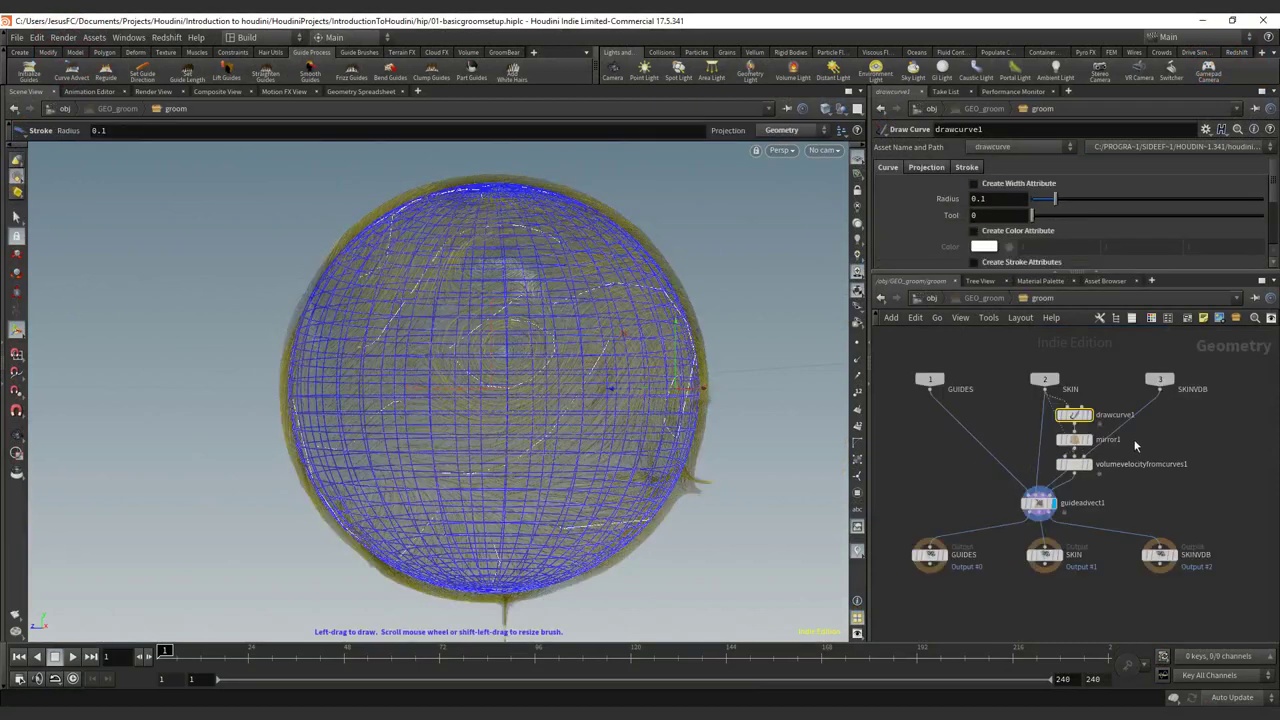
pyautogui.click(931, 298)
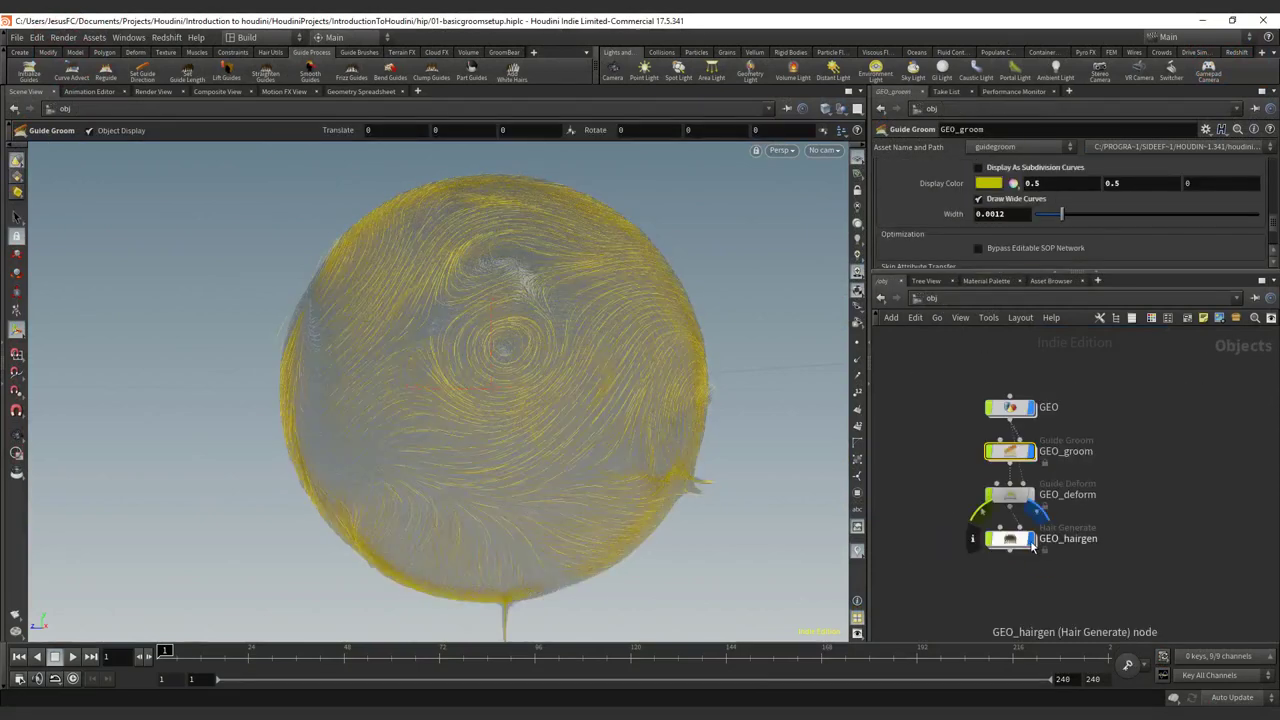
pyautogui.doubleClick(1012, 453)
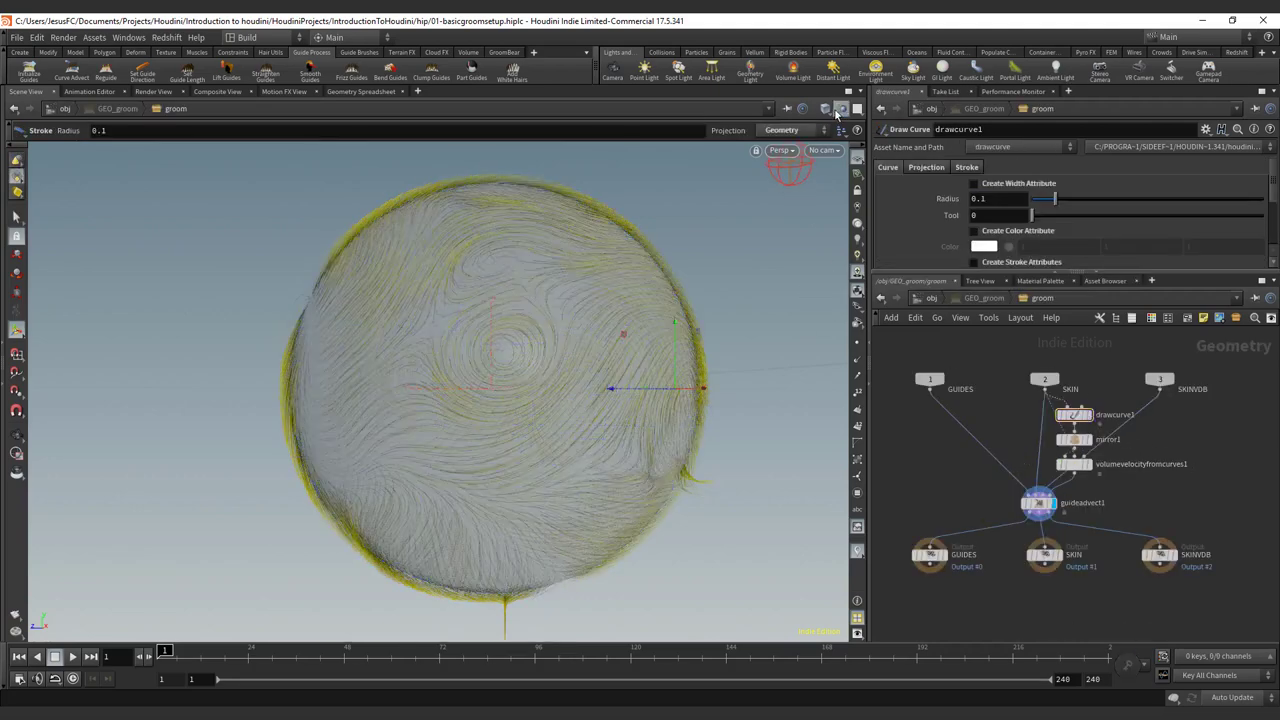
pyautogui.click(843, 110)
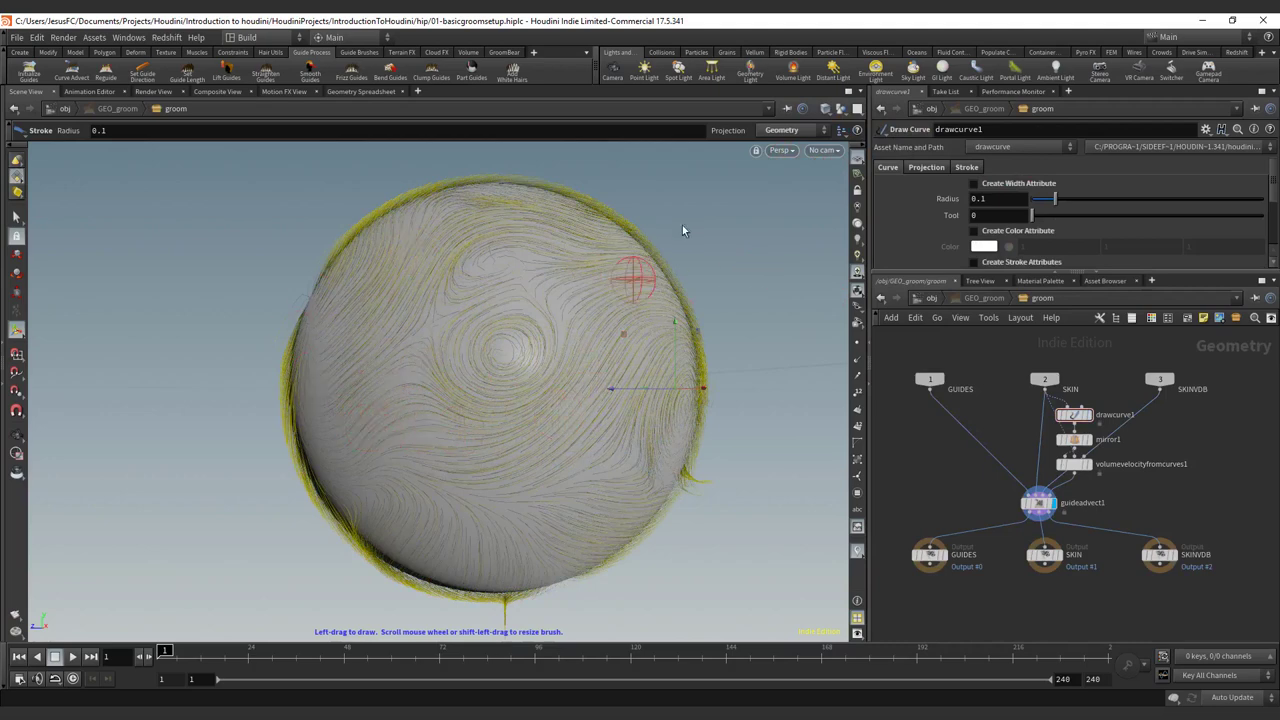
# Delete the drawcurve1, mirror1, volumevelocityfromcurves1 and guideadvect1 nodes from the groom network
pyautogui.press('Escape')
pyautogui.moveTo(732, 279)
pyautogui.mouseDown()
pyautogui.moveTo(789, 280)
pyautogui.moveTo(520, 223)
pyautogui.moveTo(480, 251)
pyautogui.moveTo(540, 278)
pyautogui.moveTo(510, 277)
pyautogui.mouseUp()
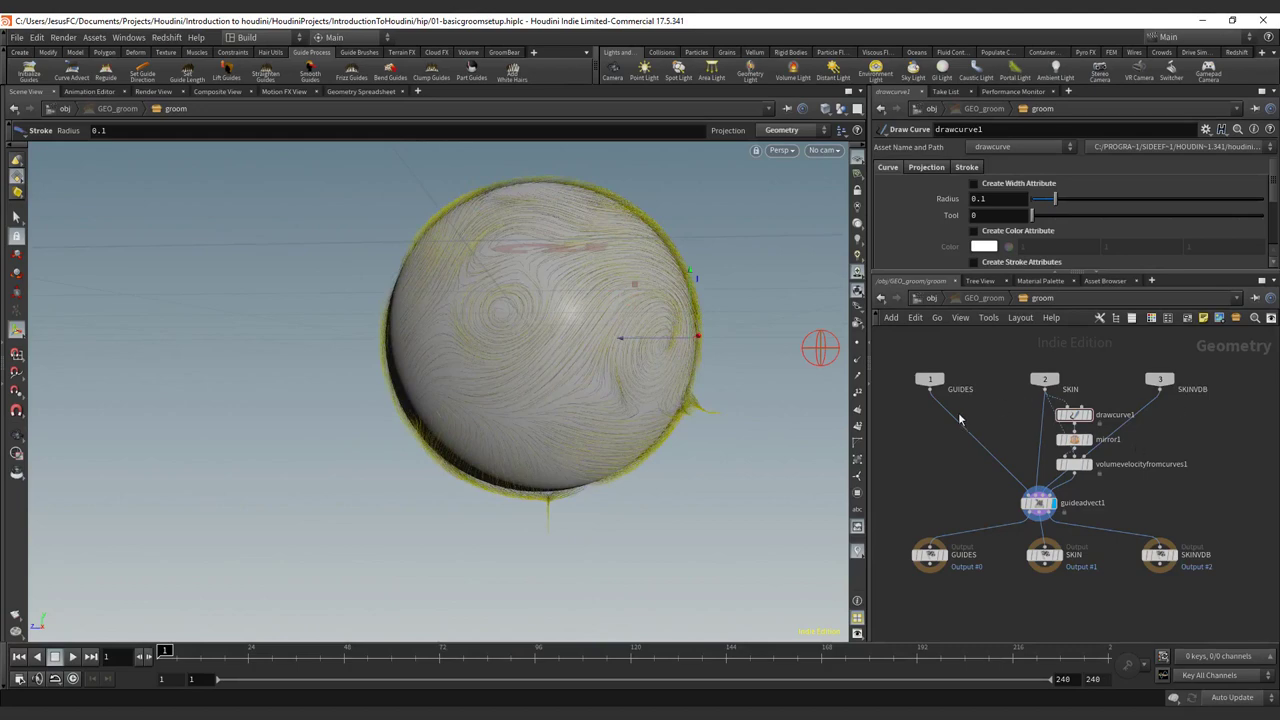
pyautogui.moveTo(1005, 441); pyautogui.dragTo(1130, 507)
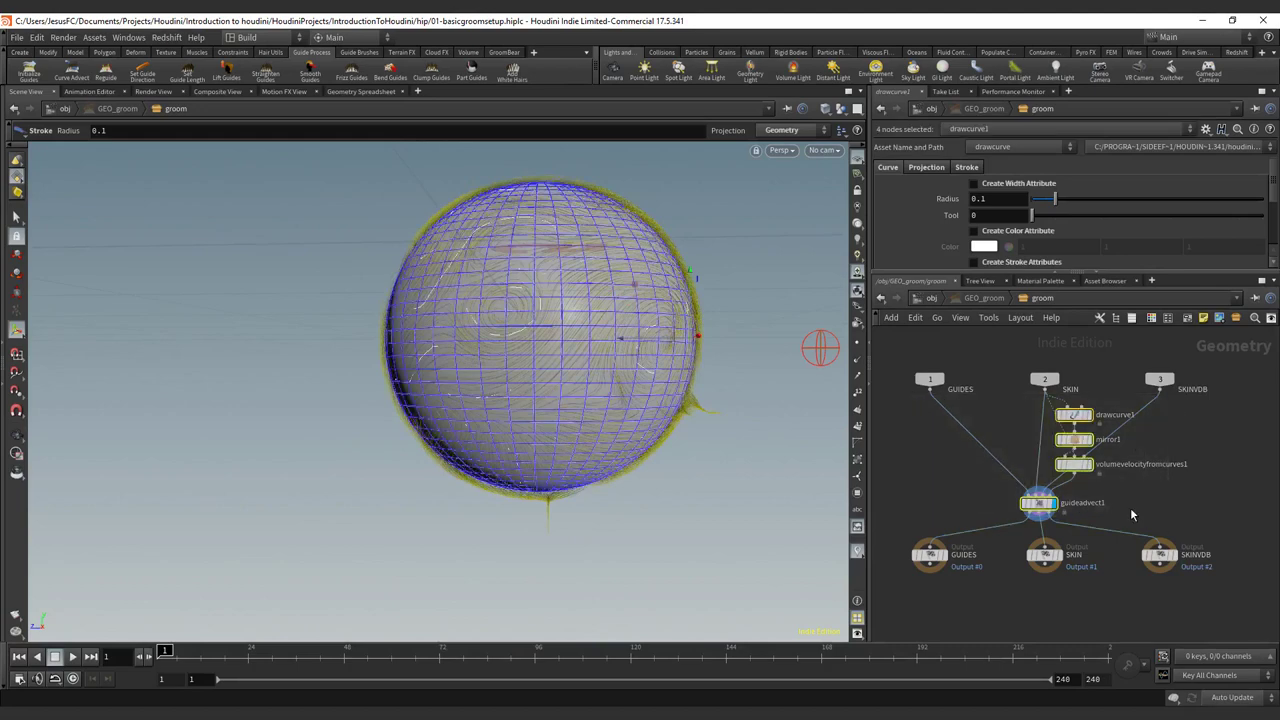
pyautogui.press('Delete')
pyautogui.keyDown('alt'); pyautogui.moveTo(728, 340); pyautogui.dragTo(351, 406); pyautogui.keyUp('alt')
pyautogui.keyDown('alt'); pyautogui.moveTo(351, 406); pyautogui.dragTo(414, 417, button='right'); pyautogui.keyUp('alt')
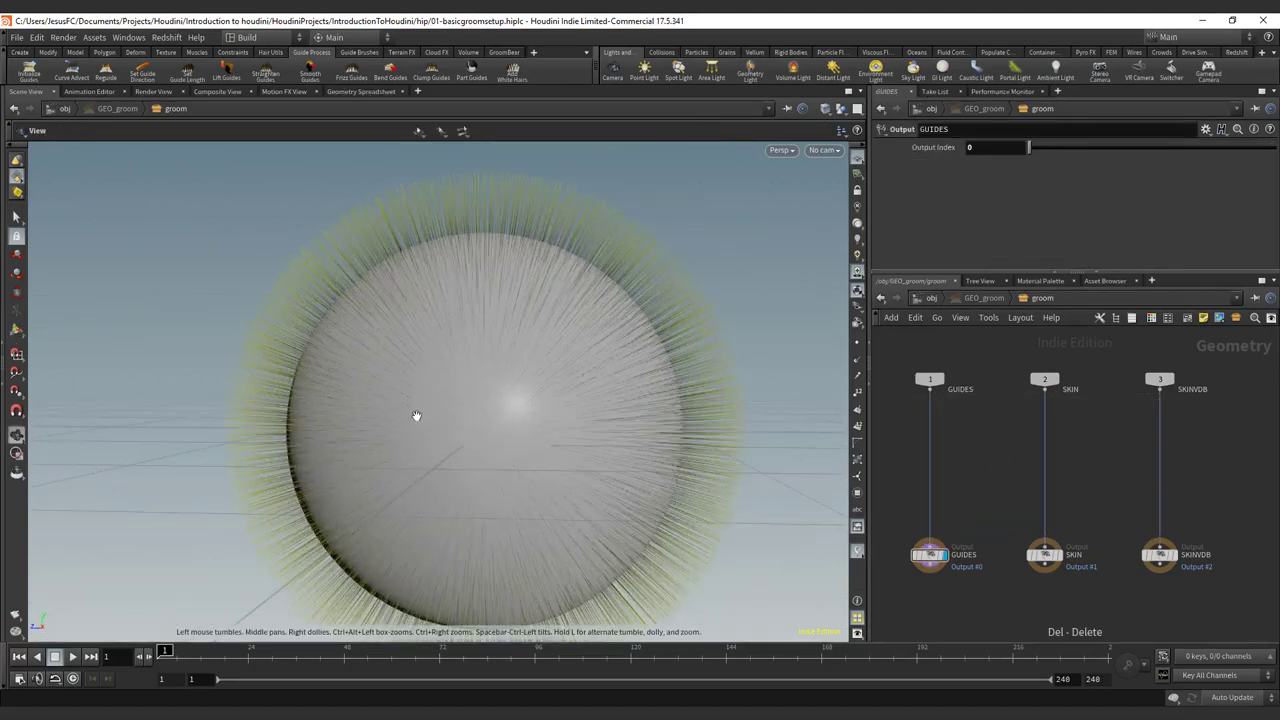
pyautogui.keyDown('alt'); pyautogui.moveTo(414, 417); pyautogui.dragTo(503, 349); pyautogui.keyUp('alt')
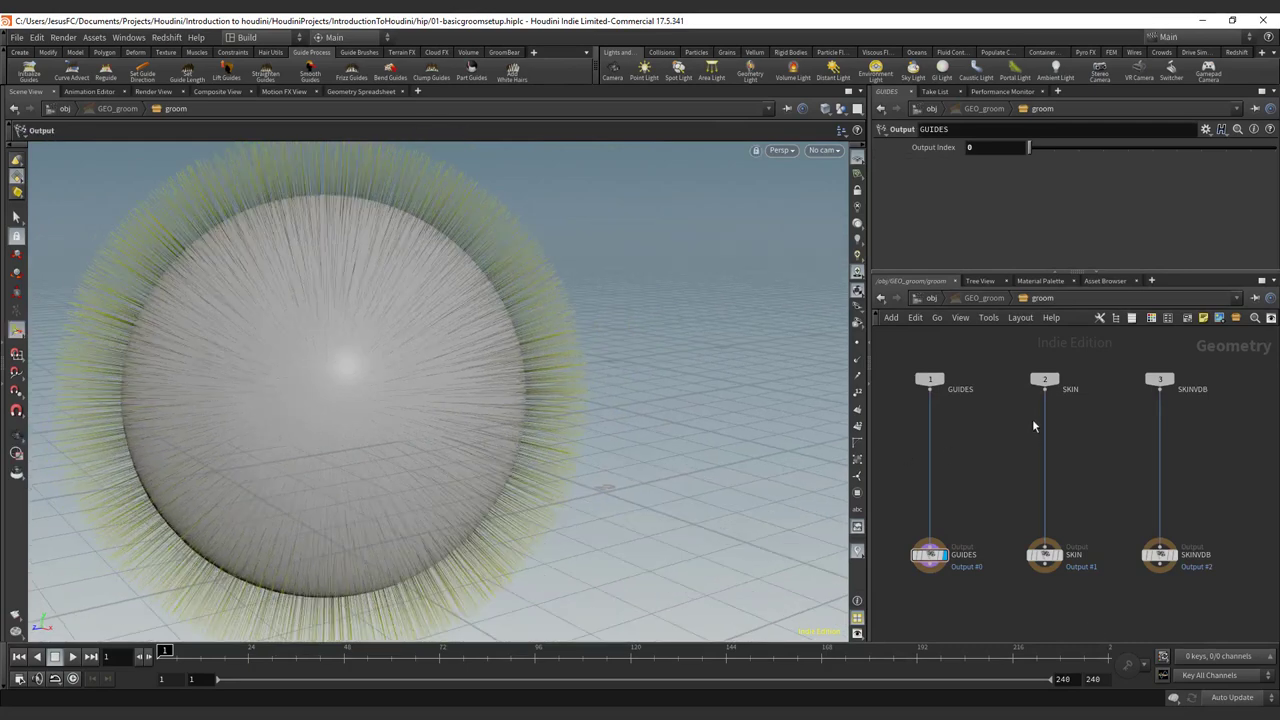
# Search the available nodes for "guide" and examine the Guide Process variants, from the plain node through Straighten
pyautogui.moveTo(987, 413); pyautogui.dragTo(1034, 413, button='middle')
pyautogui.press('Tab')
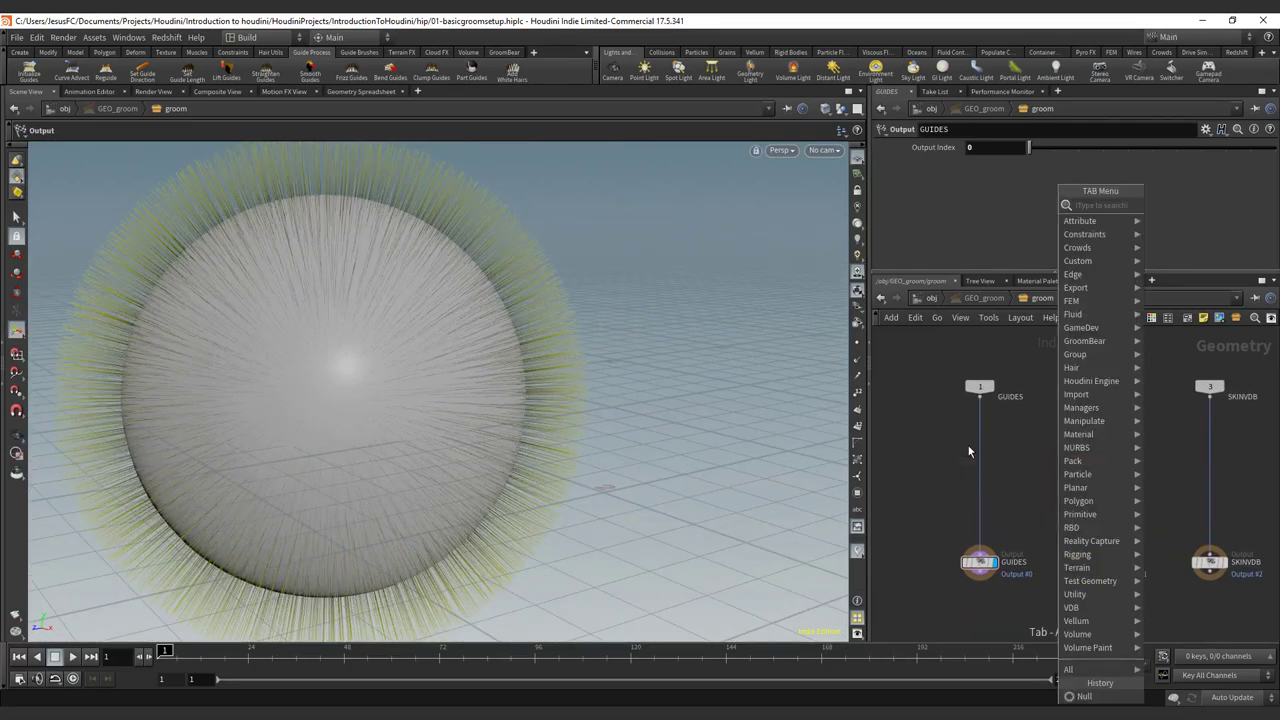
pyautogui.write('guide')
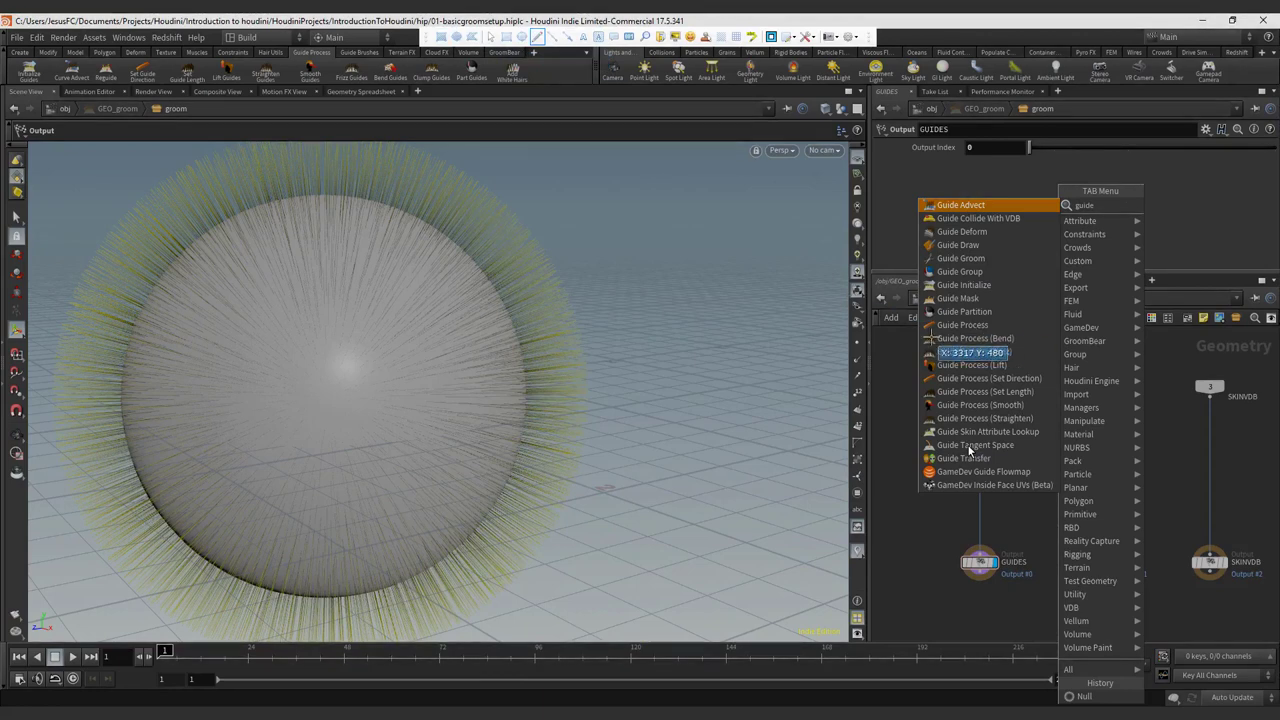
pyautogui.moveTo(930, 318)
pyautogui.mouseDown()
pyautogui.moveTo(909, 322)
pyautogui.moveTo(913, 458)
pyautogui.moveTo(944, 426)
pyautogui.mouseUp()
pyautogui.hotkey('ctrl', 'z')
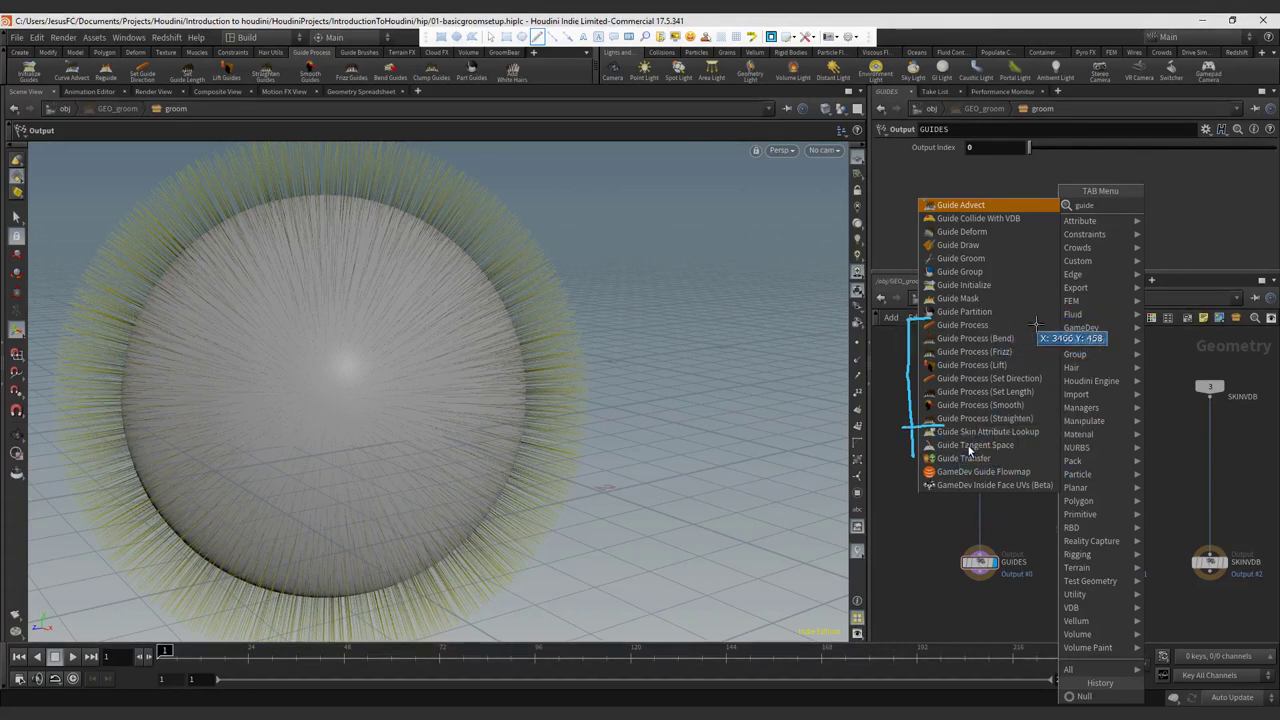
pyautogui.moveTo(1037, 323)
pyautogui.mouseDown()
pyautogui.moveTo(997, 327)
pyautogui.moveTo(1010, 331)
pyautogui.moveTo(1005, 361)
pyautogui.moveTo(1055, 384)
pyautogui.mouseUp()
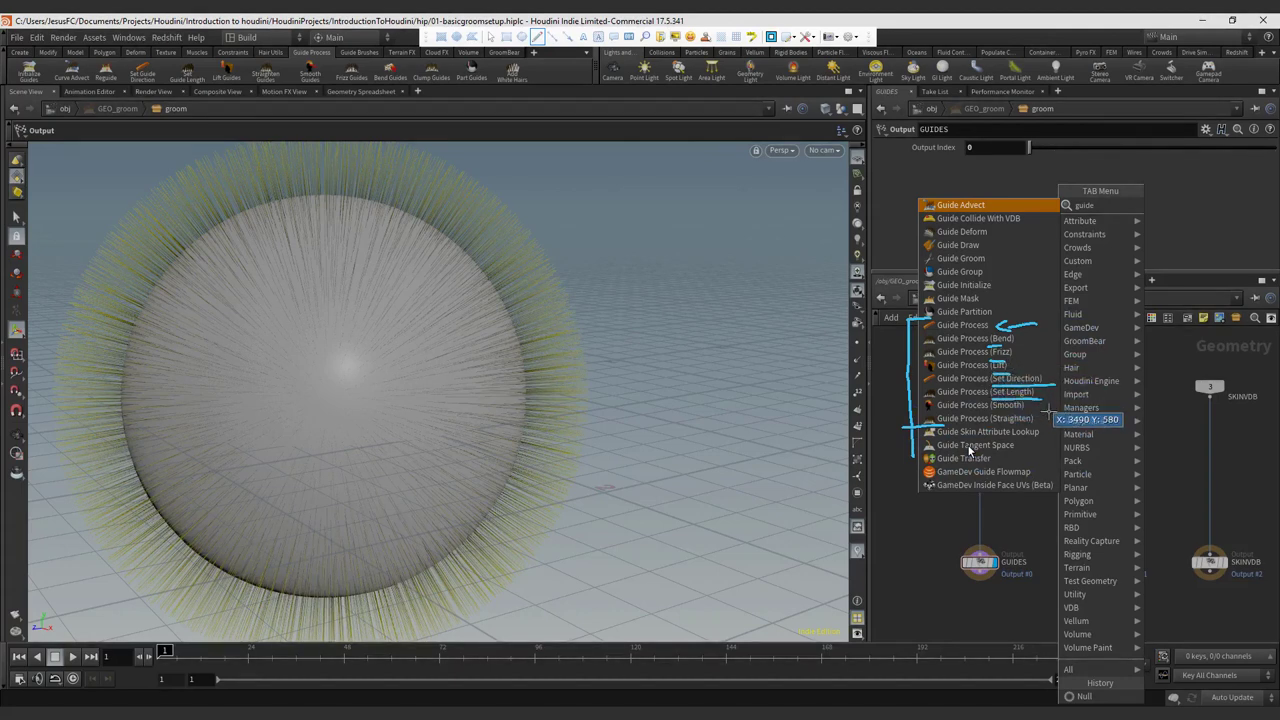
pyautogui.moveTo(993, 411); pyautogui.dragTo(1036, 423)
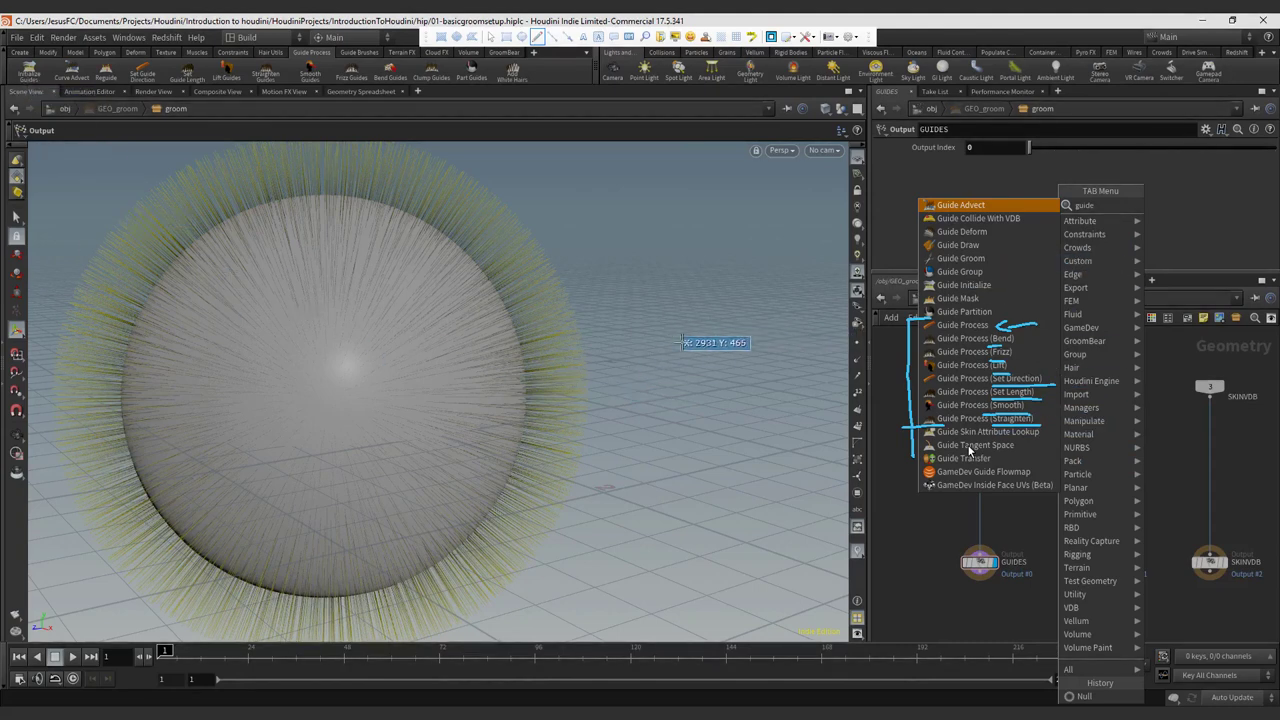
pyautogui.press('Escape')
pyautogui.press('Escape')
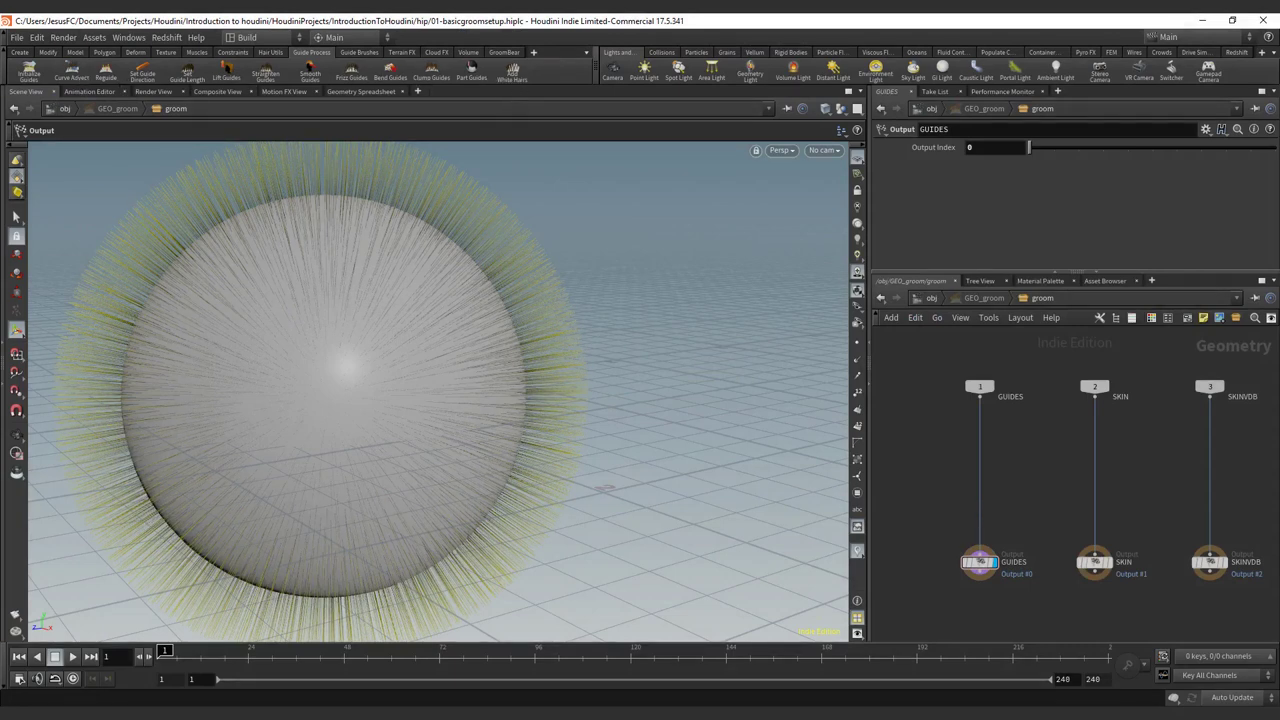
# Add a Guide Process (Bend) node and insert it between the GUIDES, SKIN and SKINVDB inputs and their outputs
pyautogui.press('Tab')
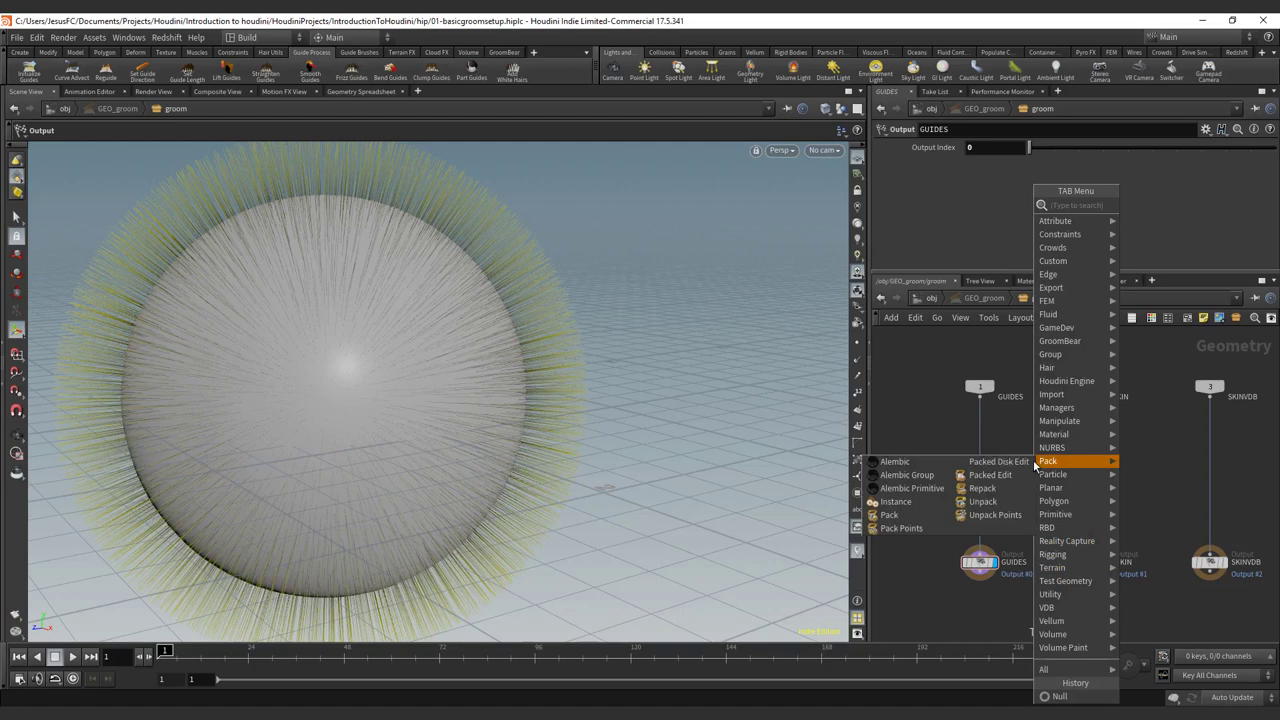
pyautogui.moveTo(1042, 450)
pyautogui.write('guic')
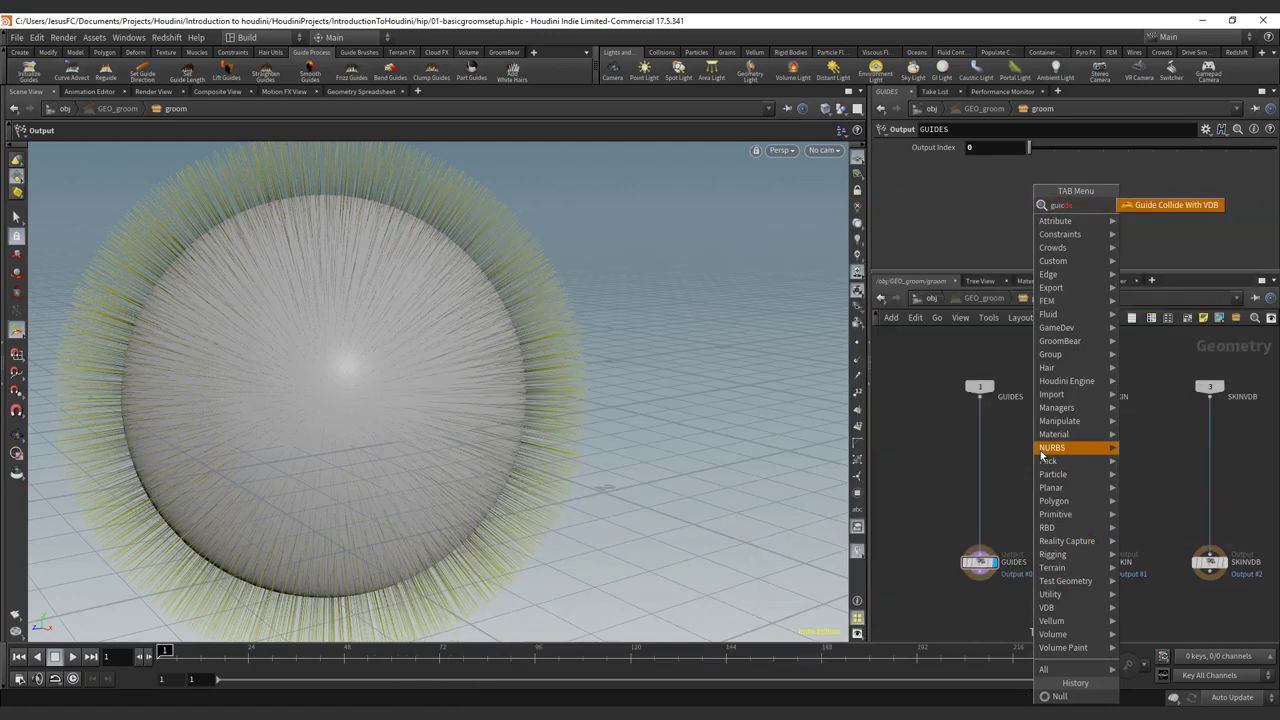
pyautogui.press('BackSpace')
pyautogui.write('de')
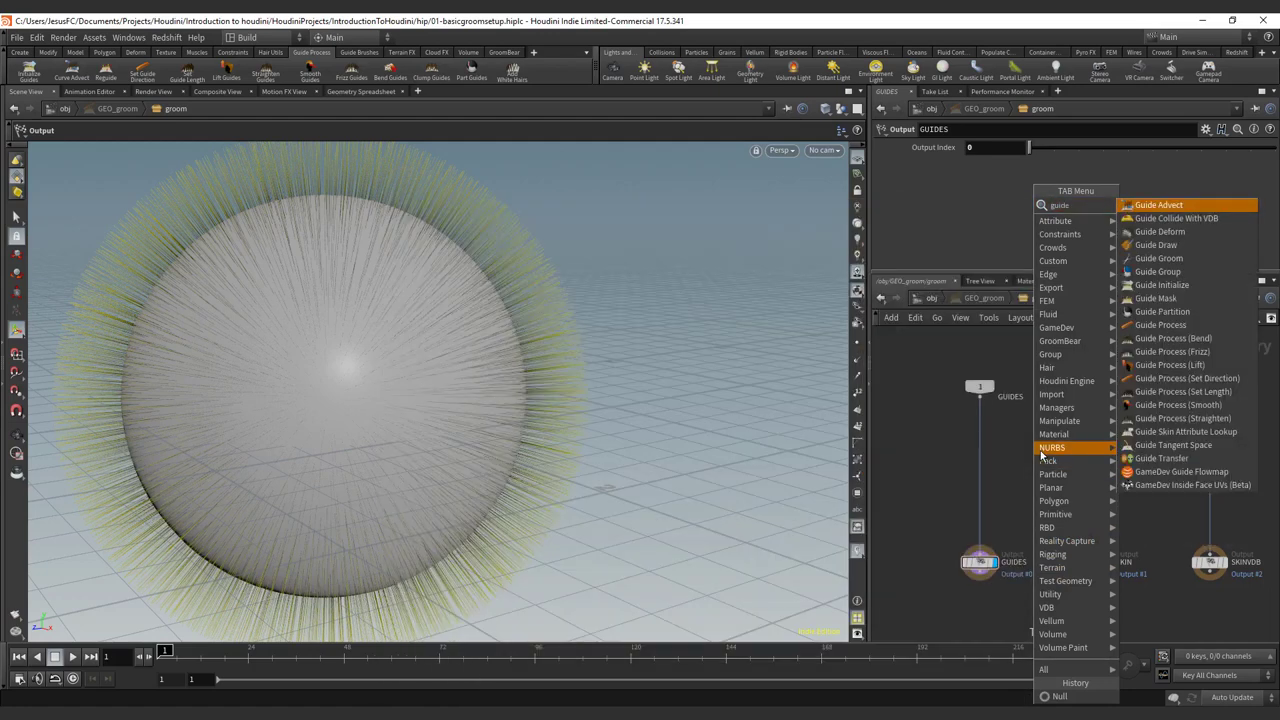
pyautogui.press('Down')
pyautogui.press('Down')
pyautogui.press('Down')
pyautogui.press('Down')
pyautogui.press('Down')
pyautogui.press('Down')
pyautogui.press('Down')
pyautogui.press('Down')
pyautogui.press('Down')
pyautogui.press('Down')
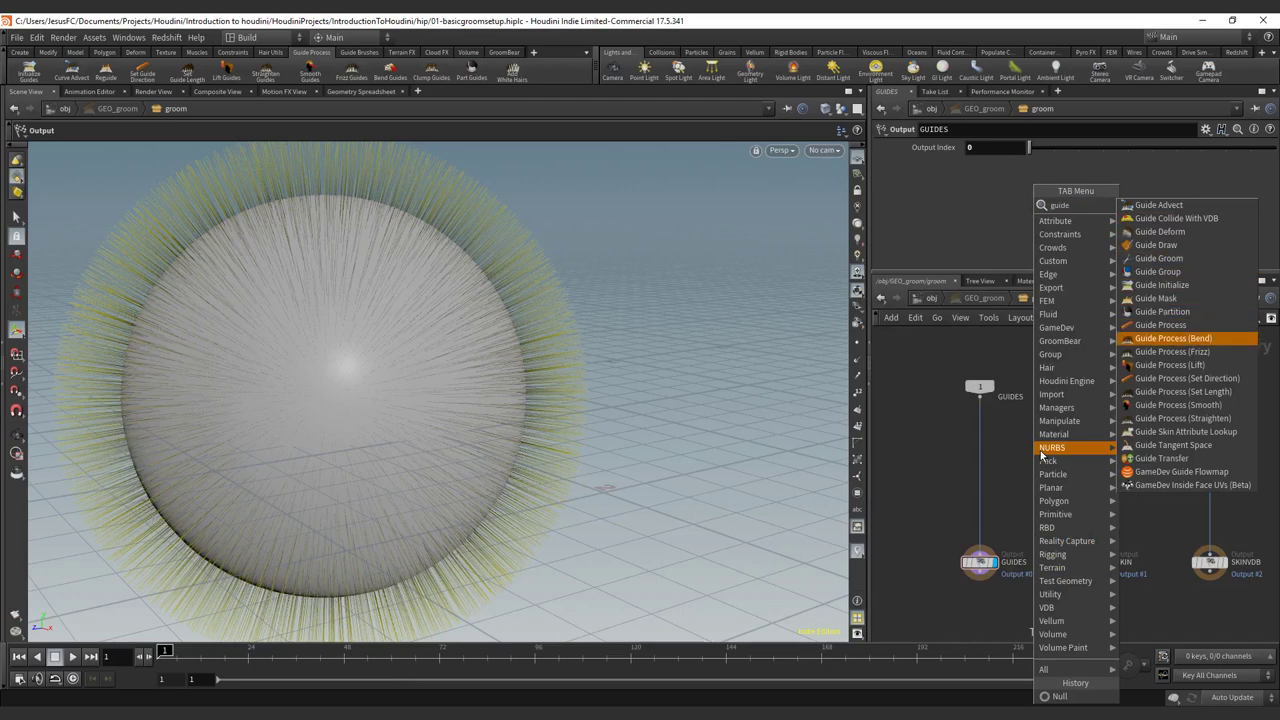
pyautogui.press('Return')
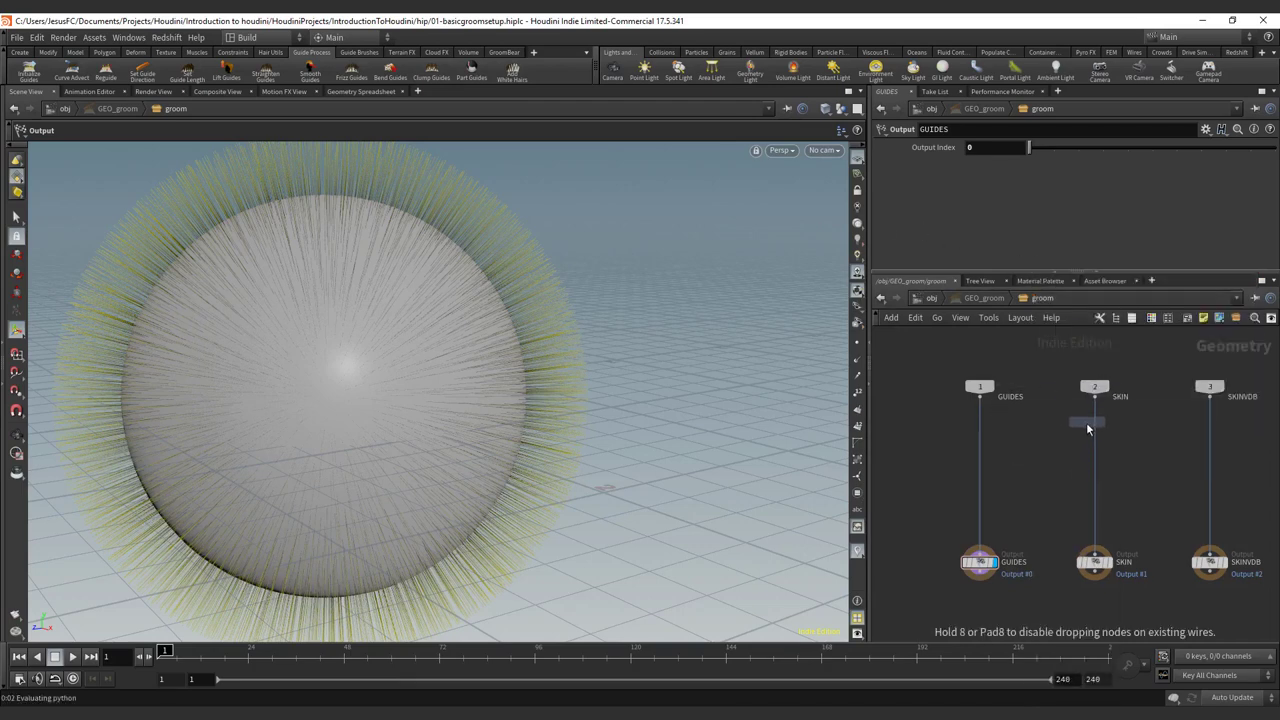
pyautogui.click(1095, 430)
pyautogui.click(1095, 434)
pyautogui.click(1094, 428)
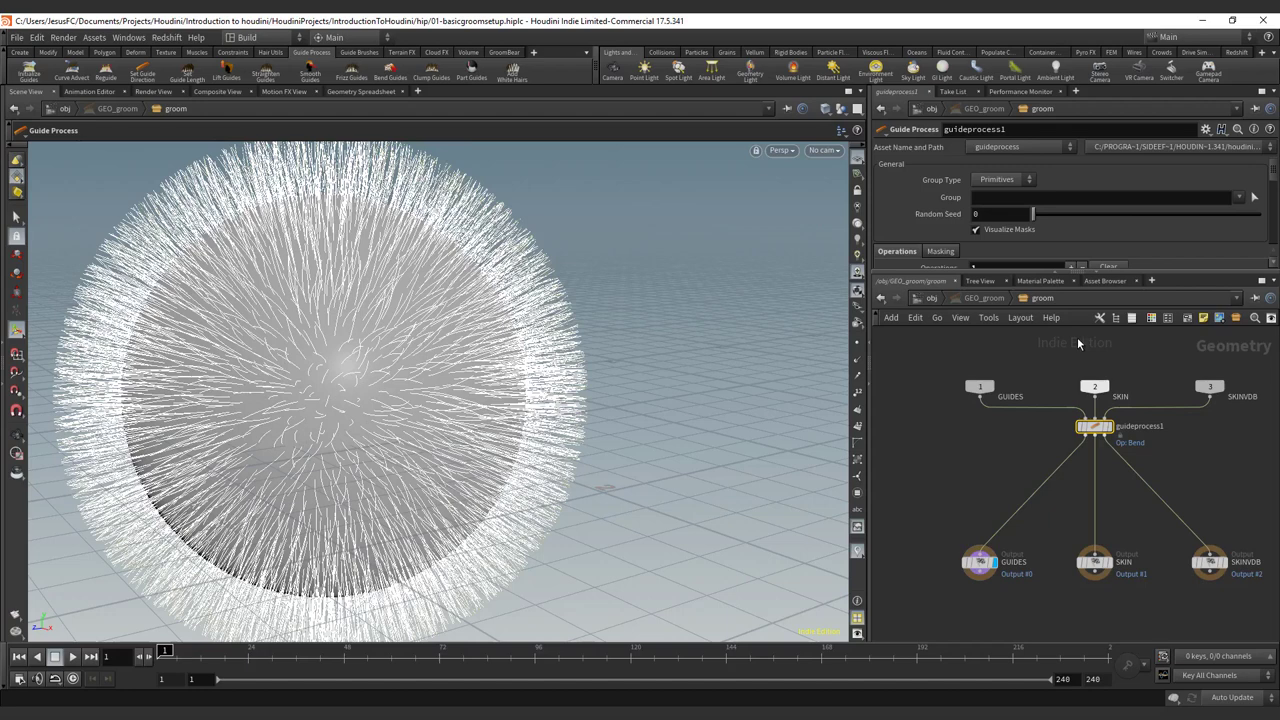
# Enlarge the parameter area and examine the Group Type and Group choices, briefly displaying the guide points for comparison
pyautogui.moveTo(1100, 272); pyautogui.dragTo(1094, 341)
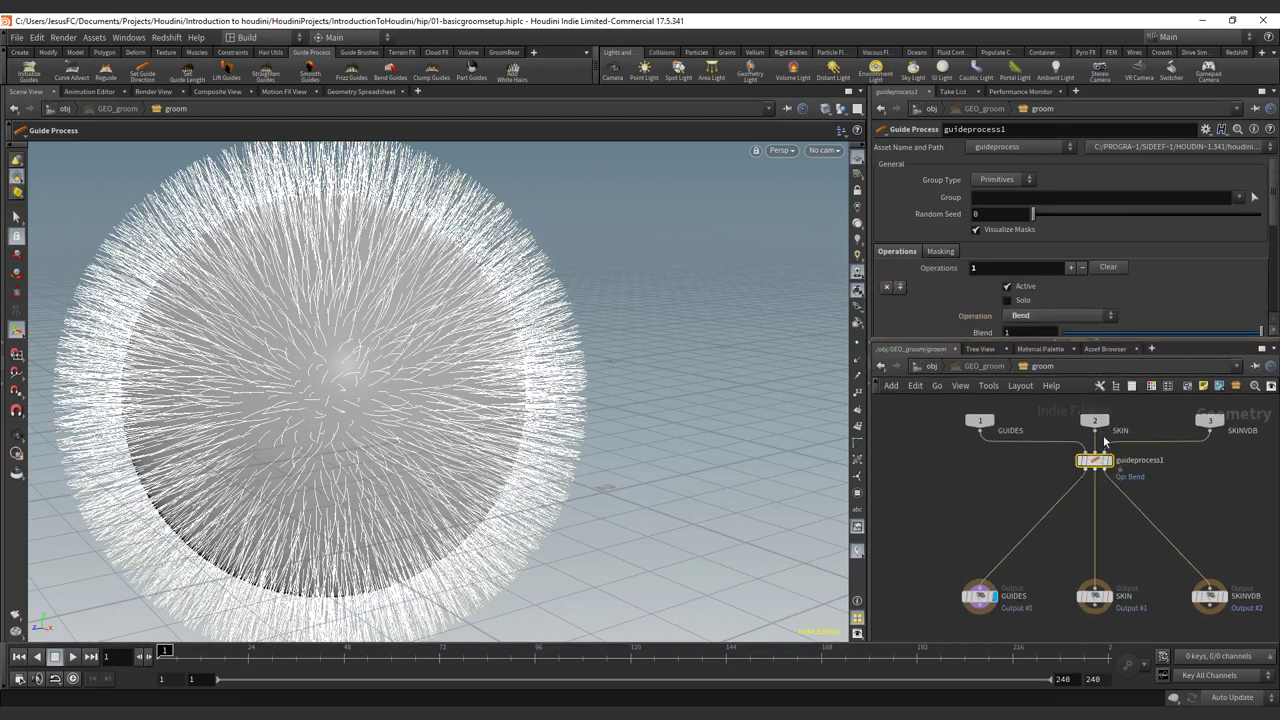
pyautogui.scroll(-2, 1275, 215)
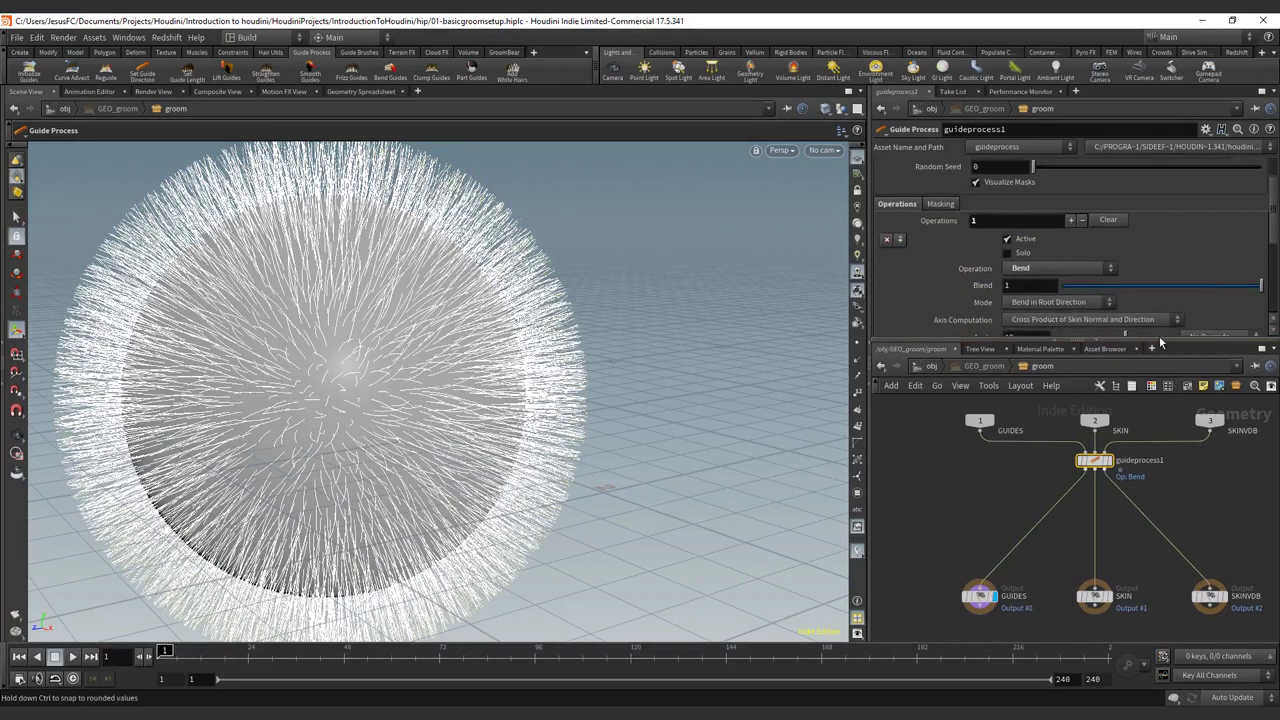
pyautogui.moveTo(1159, 340); pyautogui.dragTo(1159, 466)
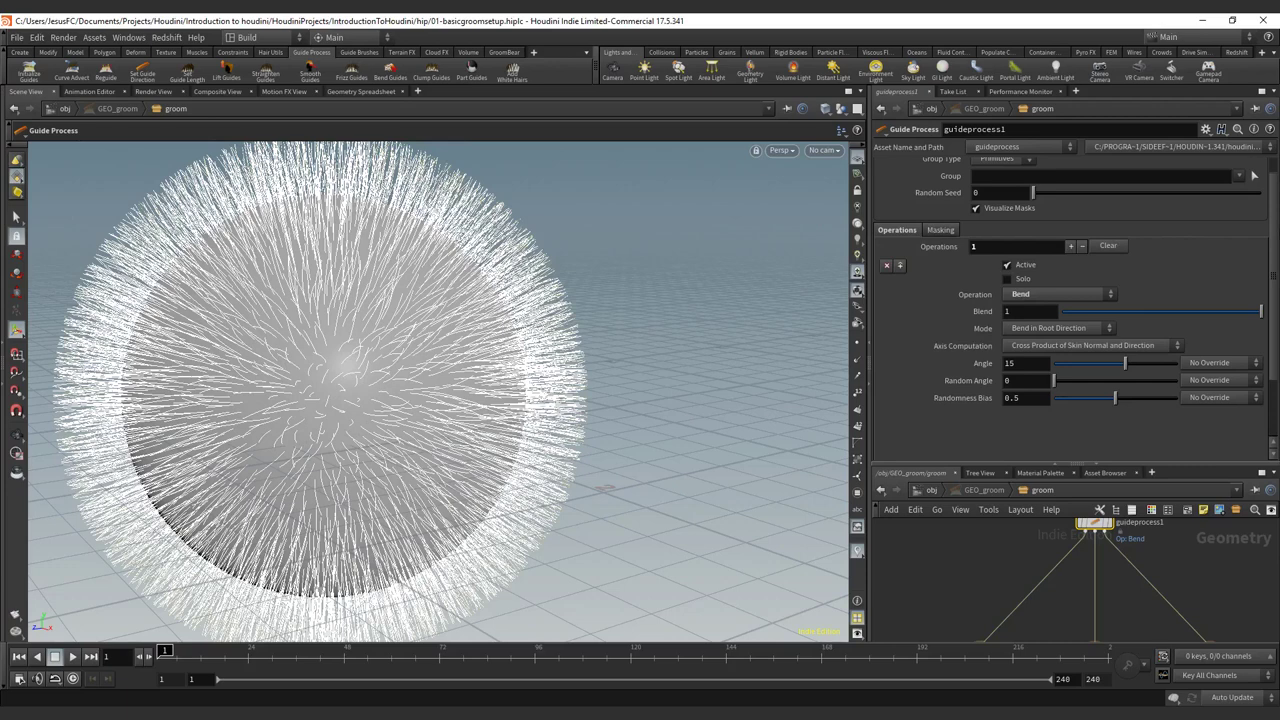
pyautogui.scroll(1, 1275, 188)
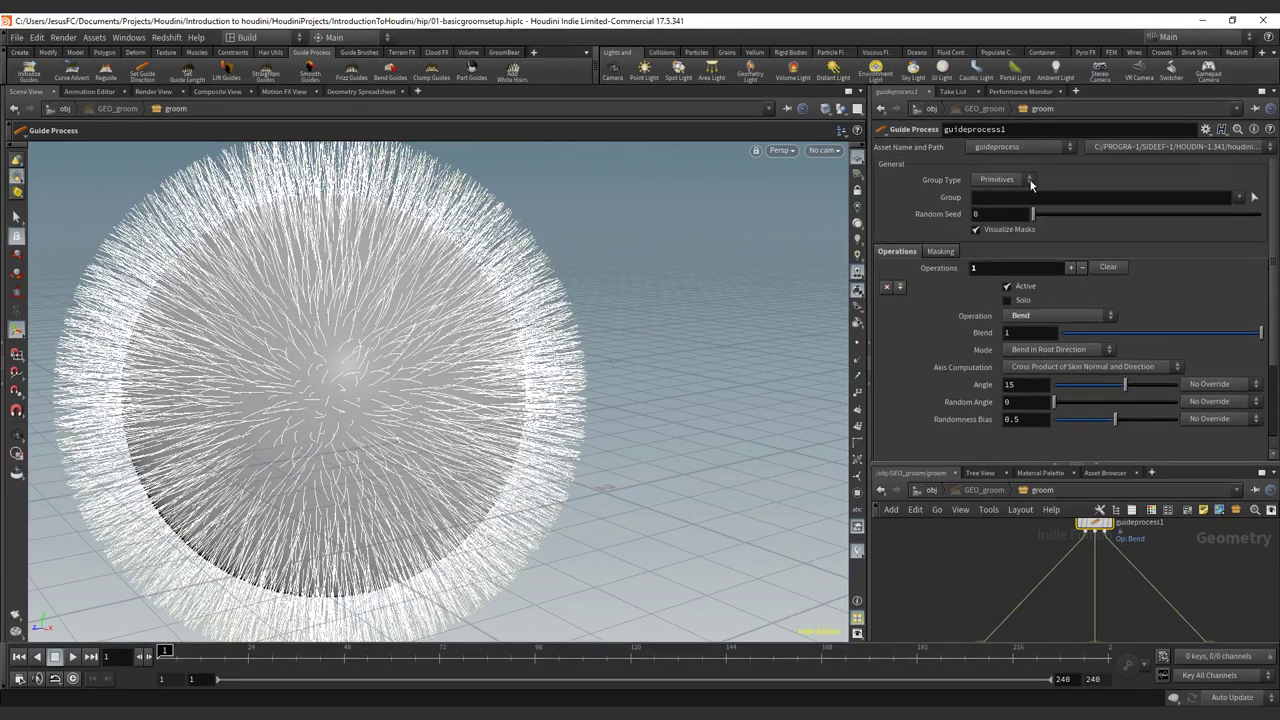
pyautogui.click(1018, 181)
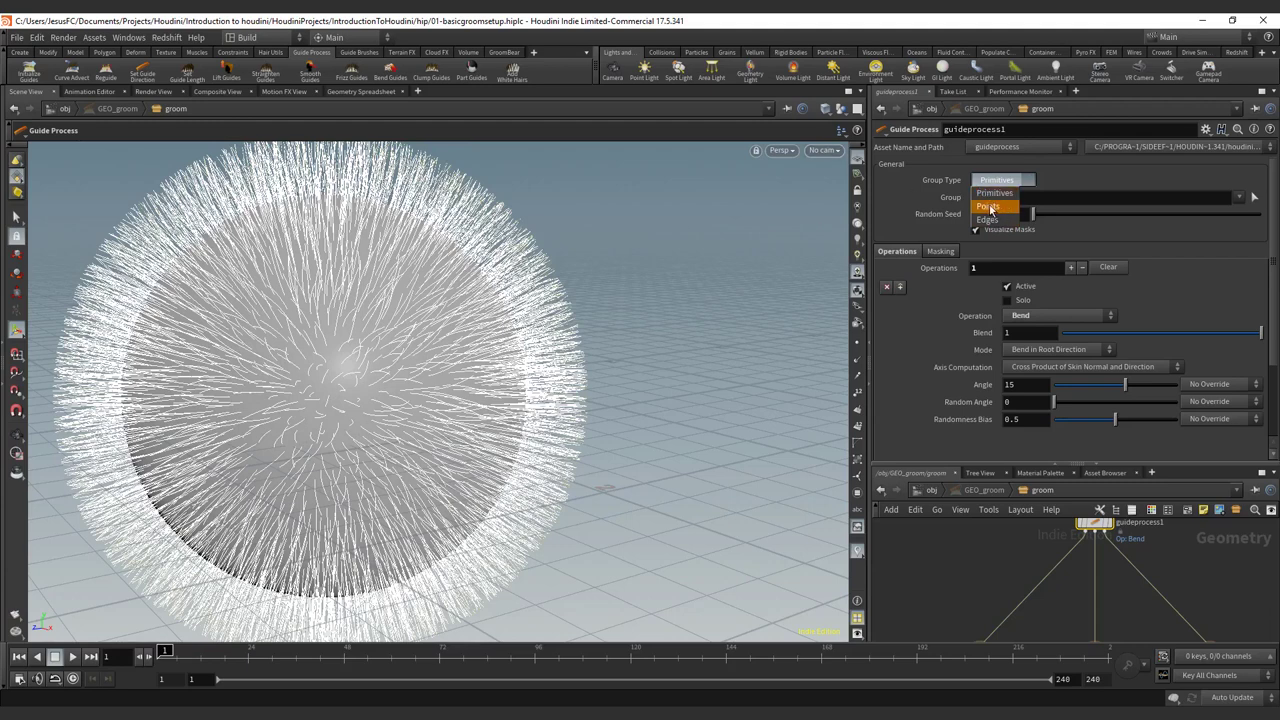
pyautogui.click(858, 344)
pyautogui.click(858, 344)
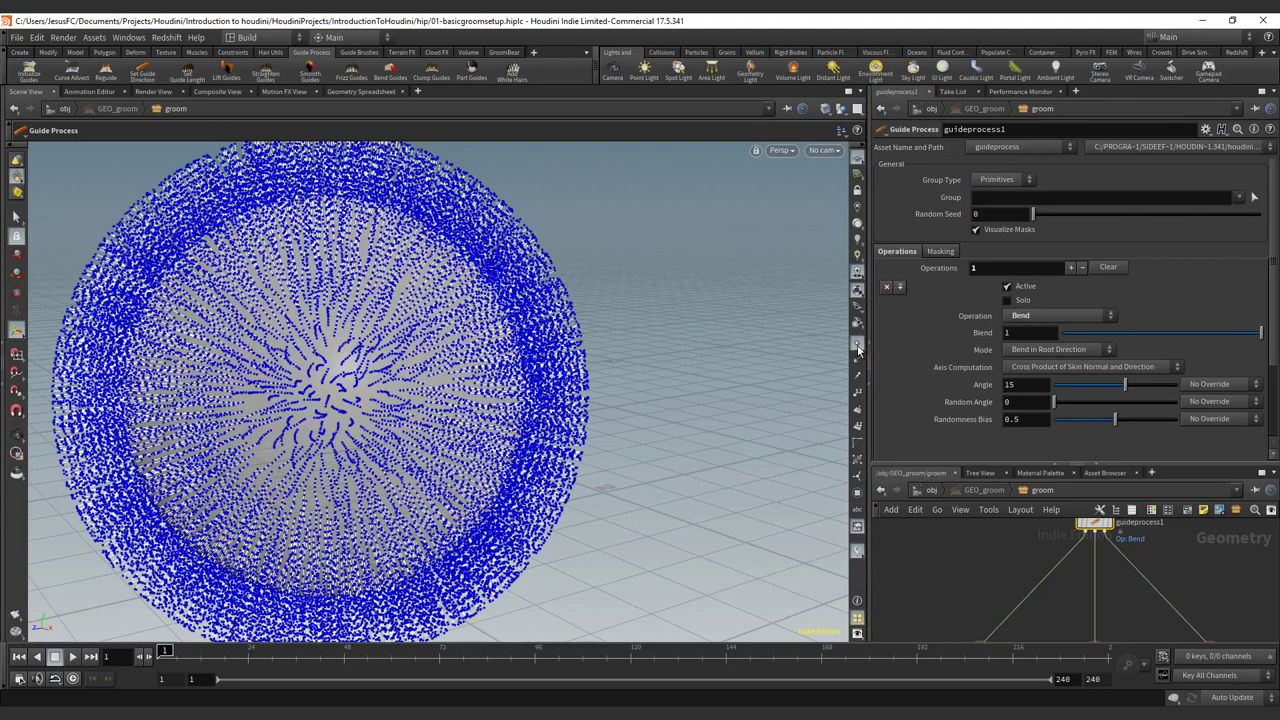
pyautogui.click(858, 344)
pyautogui.click(1012, 187)
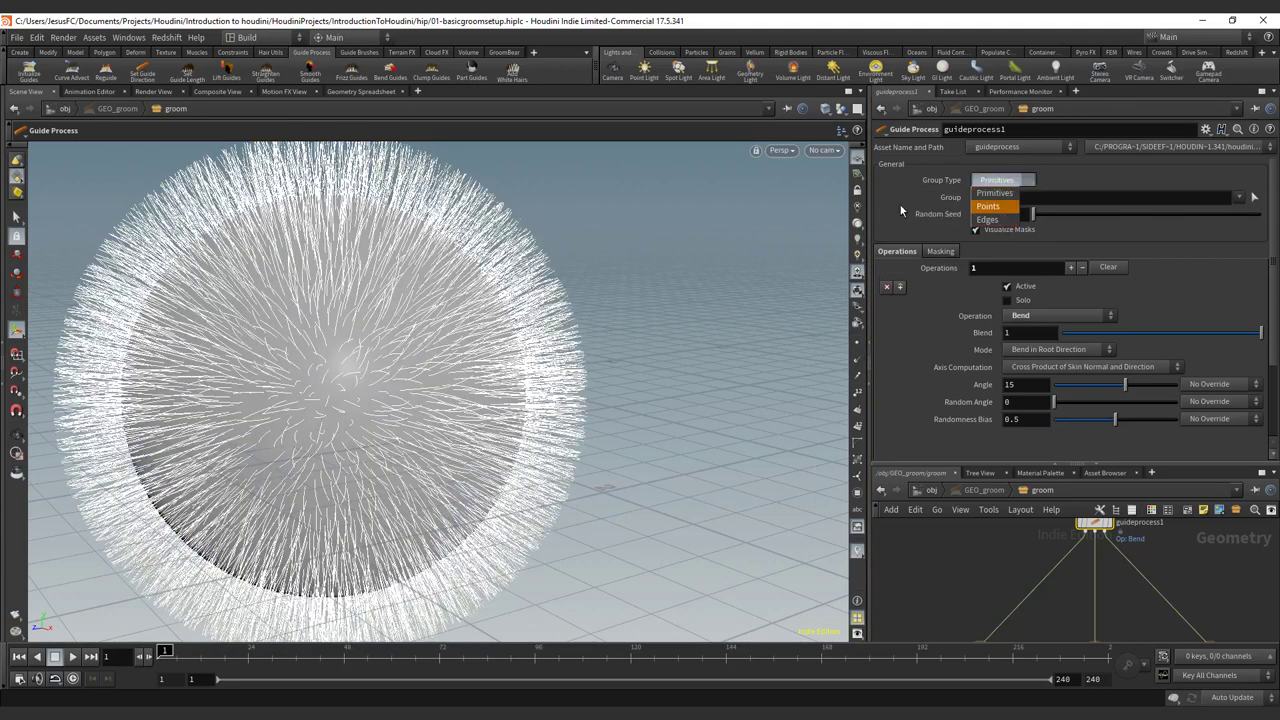
pyautogui.click(1239, 199)
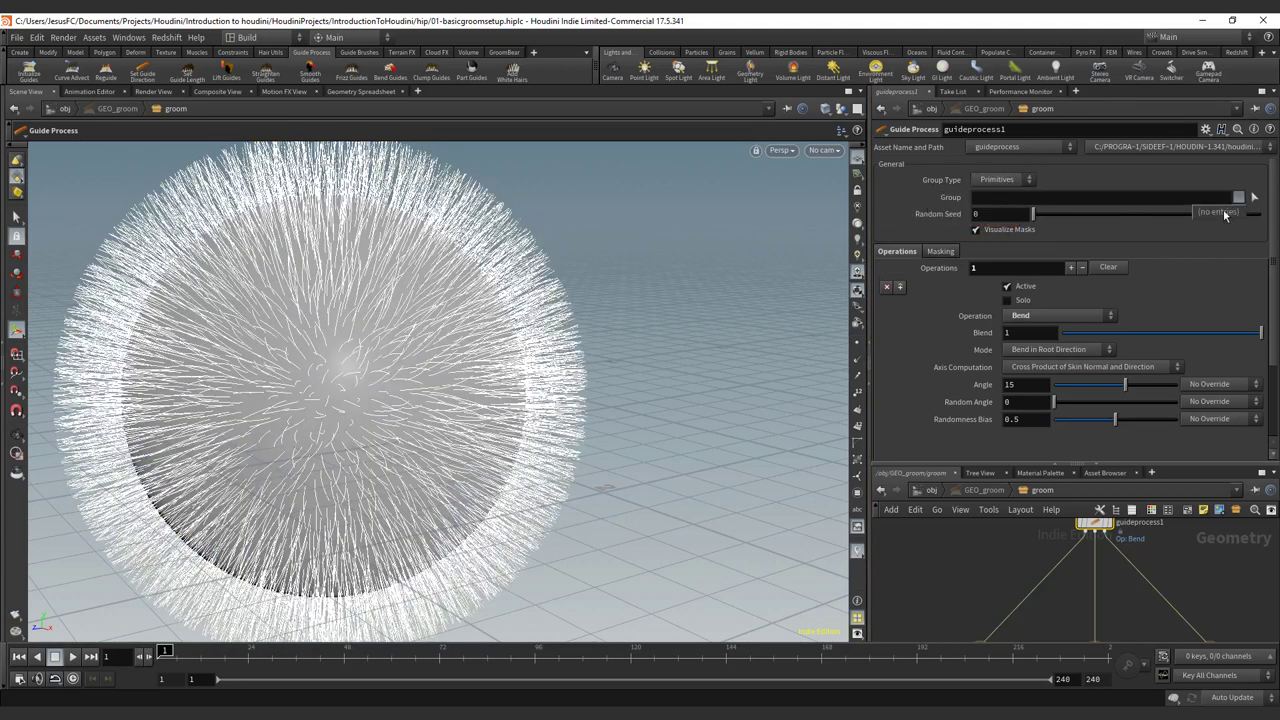
pyautogui.click(1059, 237)
# Review the Guide Process masking settings and test the Bend operation's Blend, returning it to 1
pyautogui.click(939, 252)
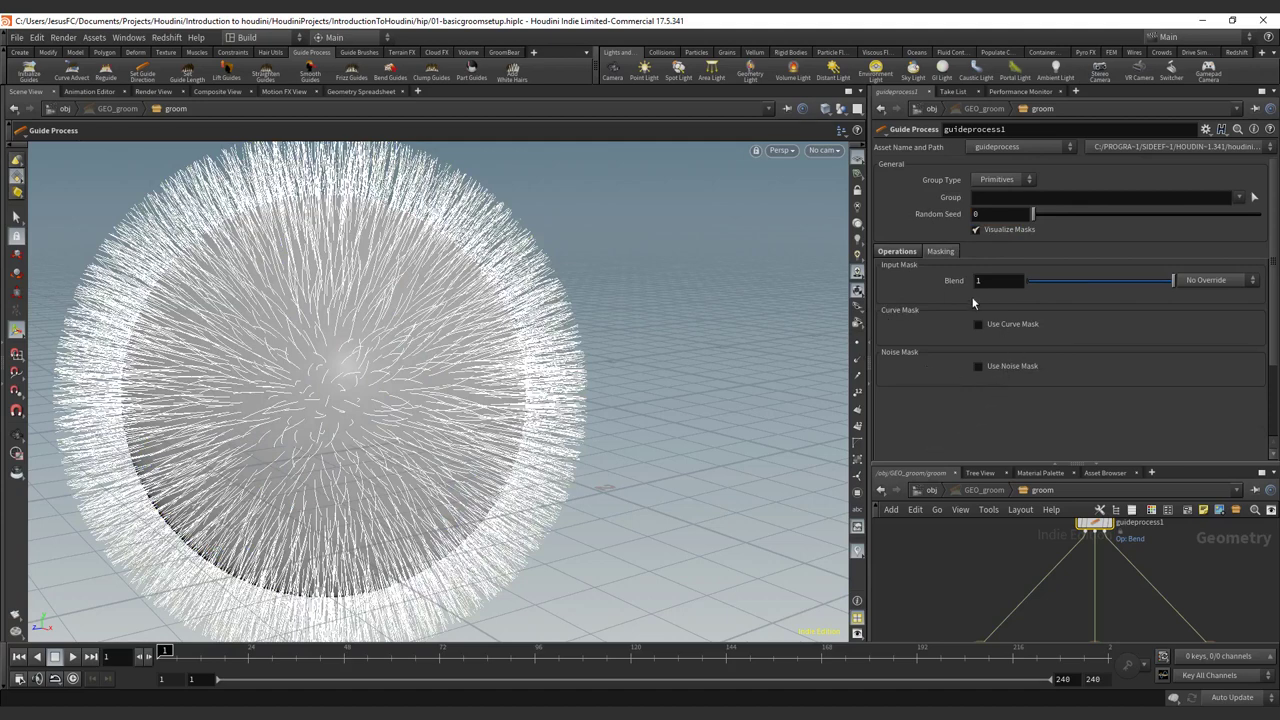
pyautogui.click(897, 253)
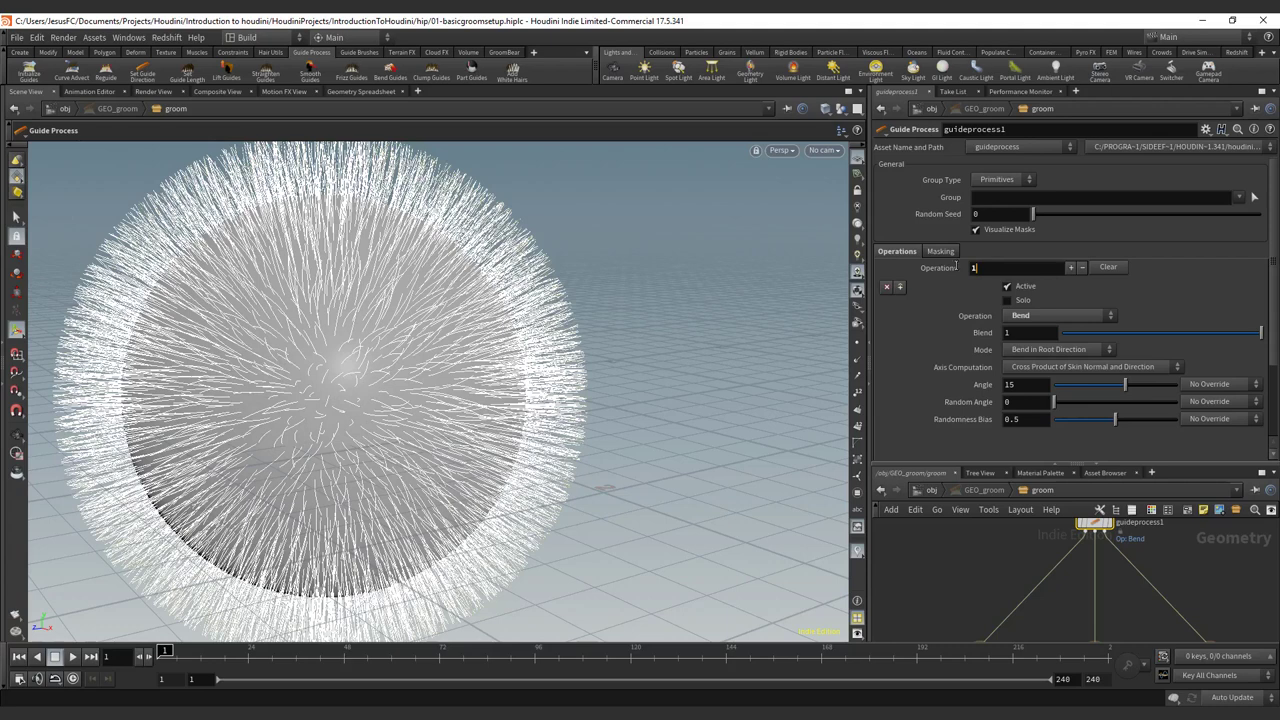
pyautogui.moveTo(980, 267); pyautogui.dragTo(956, 265)
pyautogui.moveTo(1163, 464); pyautogui.dragTo(1158, 418)
pyautogui.scroll(-1, 1158, 503)
pyautogui.moveTo(1145, 509); pyautogui.dragTo(1097, 518, button='middle')
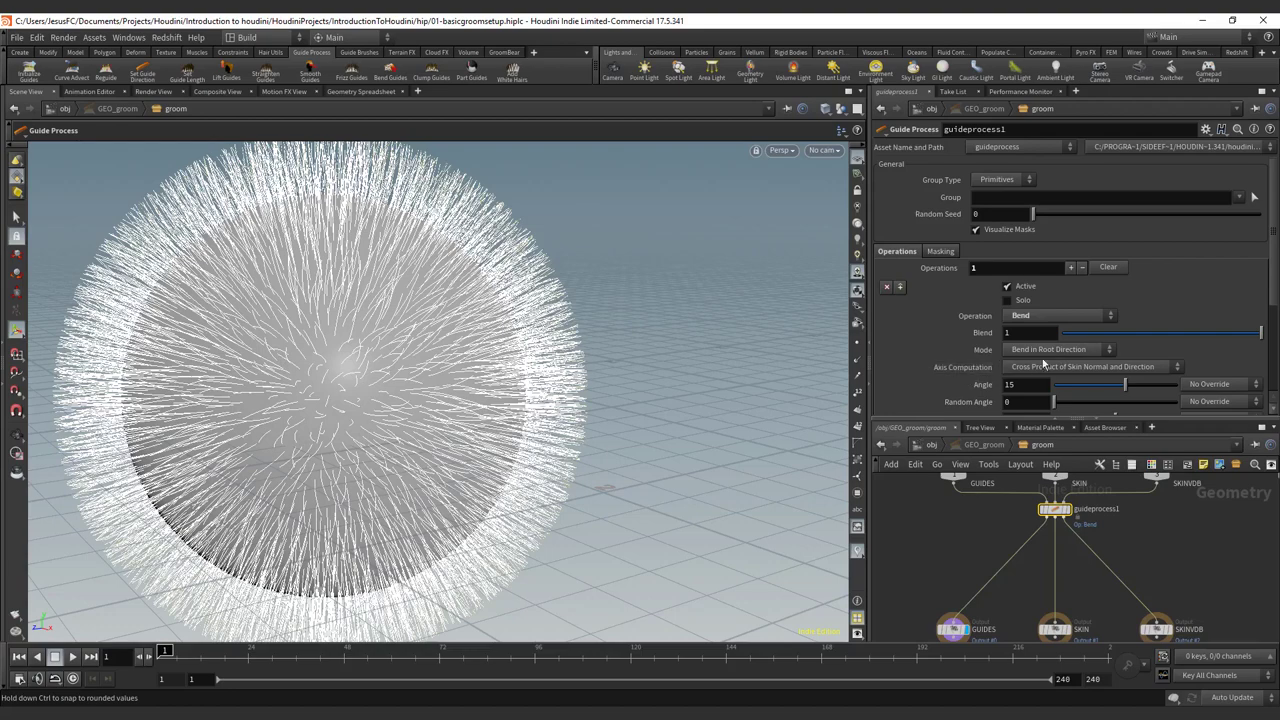
pyautogui.moveTo(1238, 331)
pyautogui.mouseDown()
pyautogui.moveTo(1094, 333)
pyautogui.moveTo(1263, 330)
pyautogui.mouseUp()
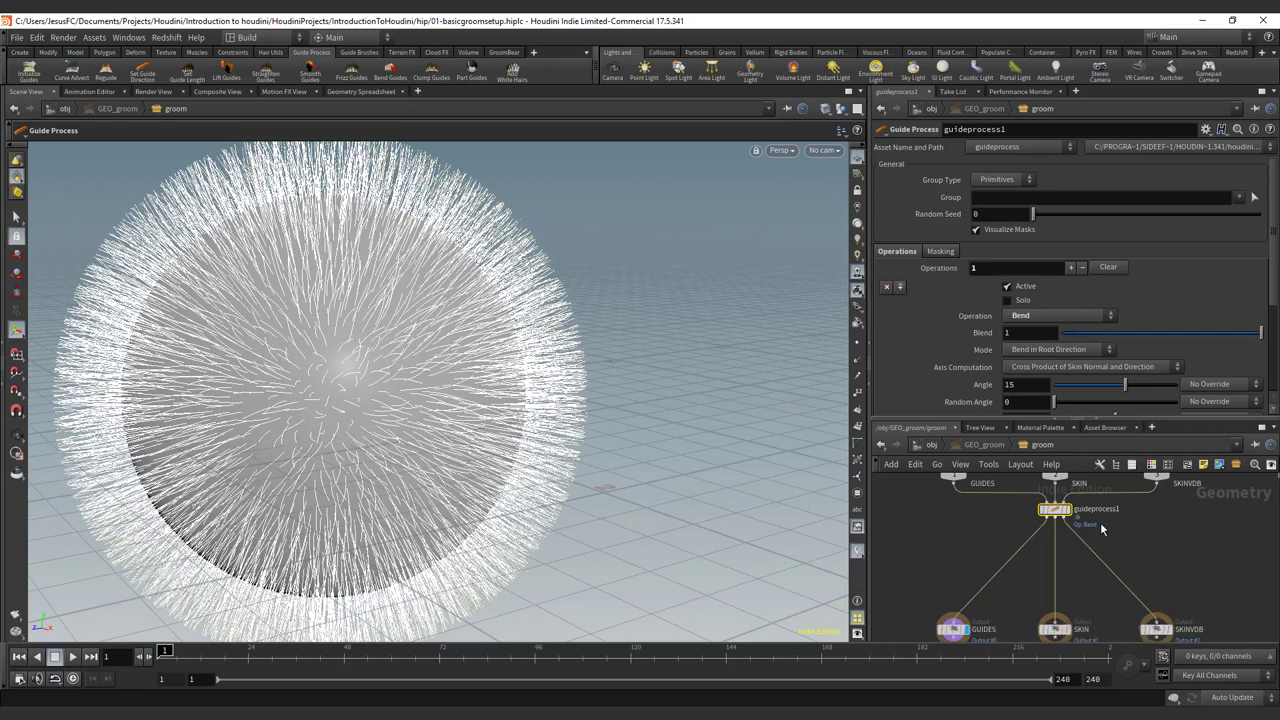
# Review the Bend operation's Active and Solo toggles and examine the list of available operation types
pyautogui.scroll(-2, 1276, 230)
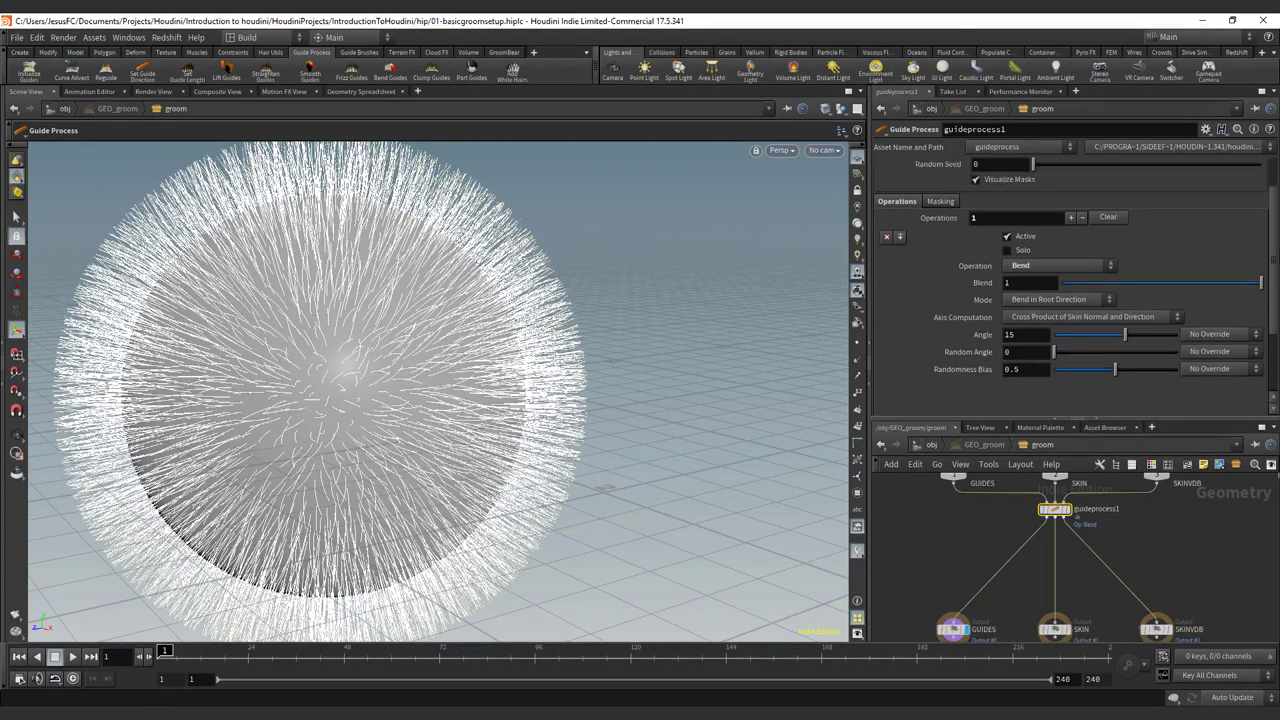
pyautogui.click(1018, 240)
pyautogui.click(1018, 240)
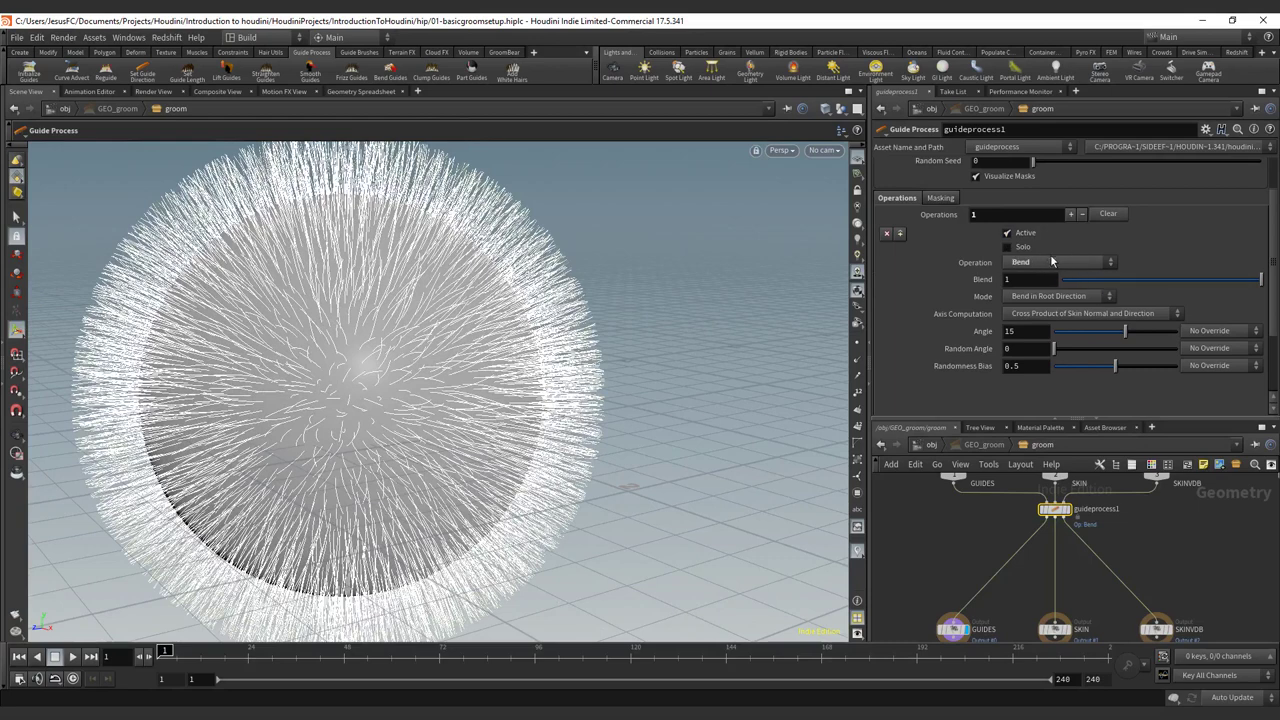
pyautogui.click(1063, 263)
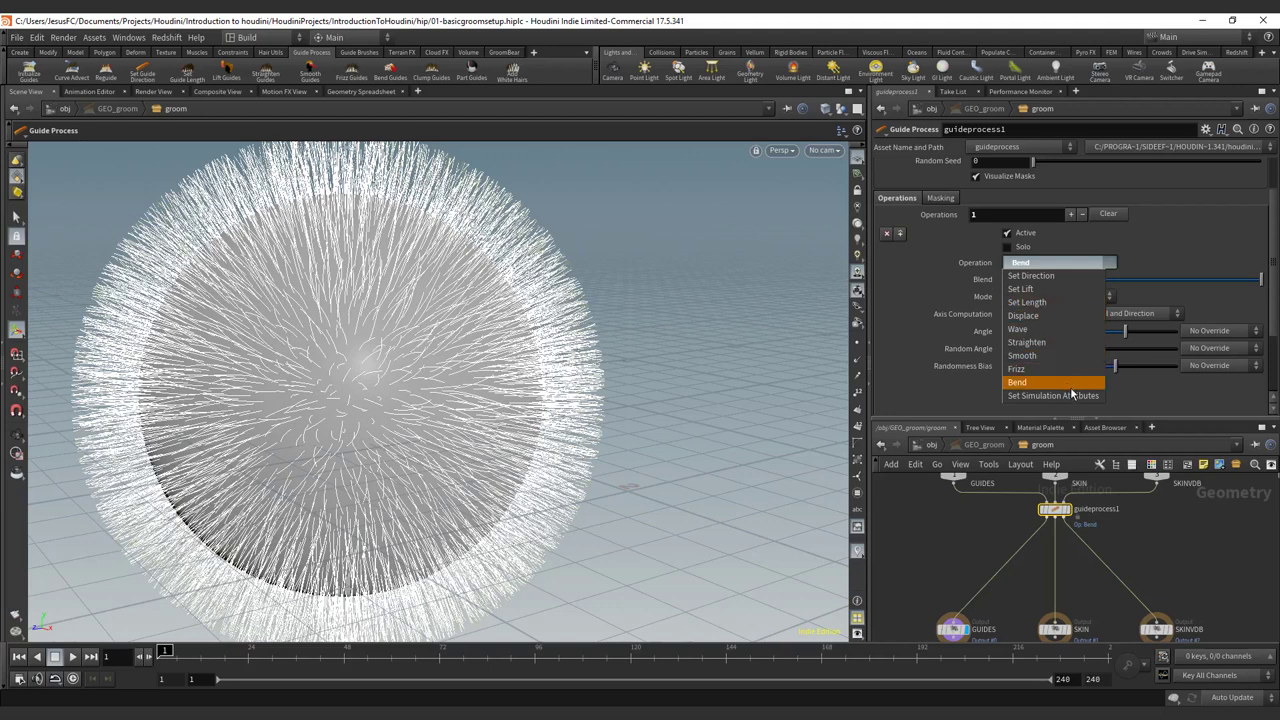
pyautogui.click(1148, 256)
# Display the output of the guideprocess1 node and test the Bend operation's Blend, returning it to 1
pyautogui.moveTo(1196, 281); pyautogui.dragTo(1246, 282)
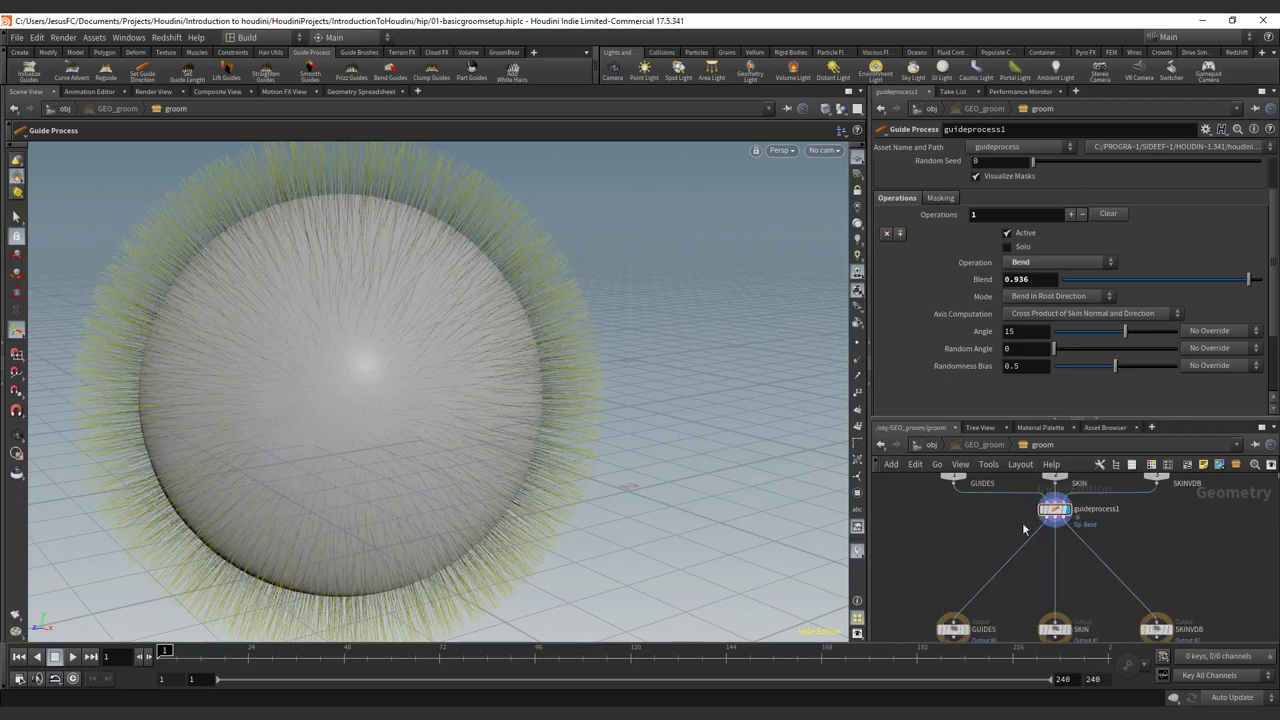
pyautogui.click(1054, 513)
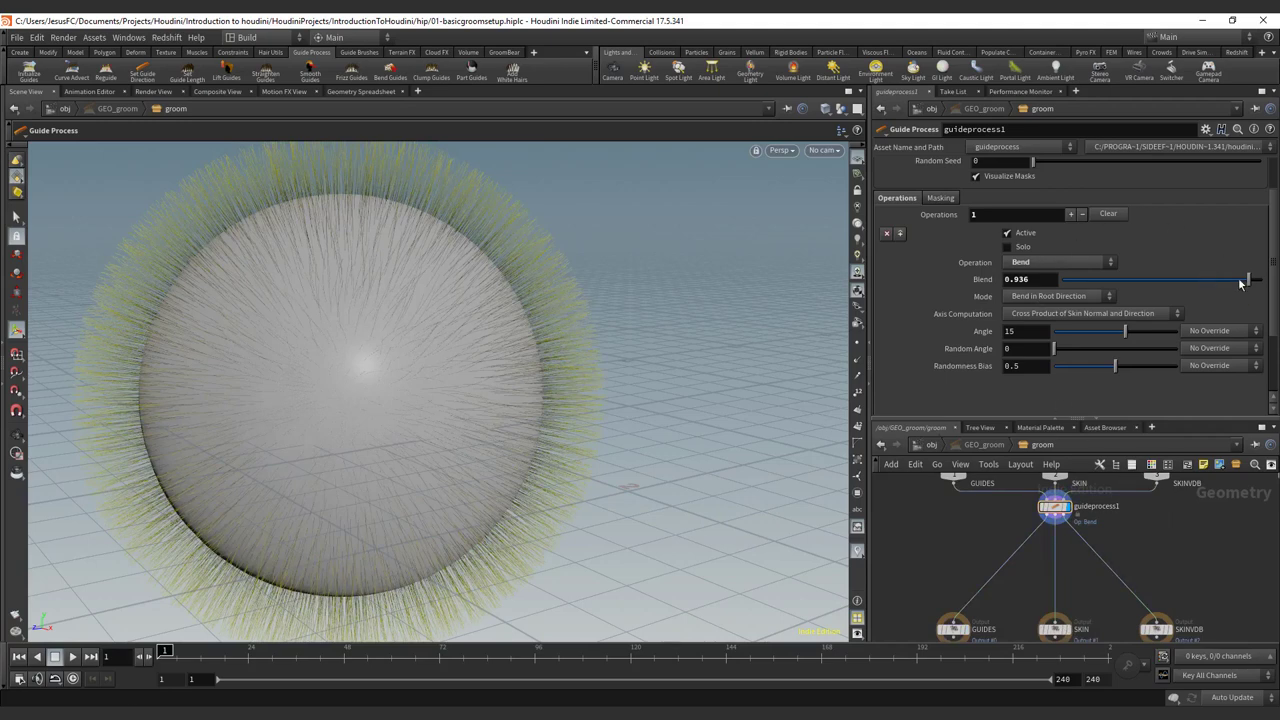
pyautogui.moveTo(1057, 276); pyautogui.dragTo(1260, 279)
pyautogui.moveTo(610, 351)
pyautogui.keyDown('alt'); pyautogui.mouseDown(button='right')
pyautogui.moveTo(620, 360)
pyautogui.moveTo(606, 363)
pyautogui.mouseUp(button='right'); pyautogui.keyUp('alt')
pyautogui.keyDown('alt'); pyautogui.moveTo(606, 363); pyautogui.dragTo(641, 373, button='middle'); pyautogui.keyUp('alt')
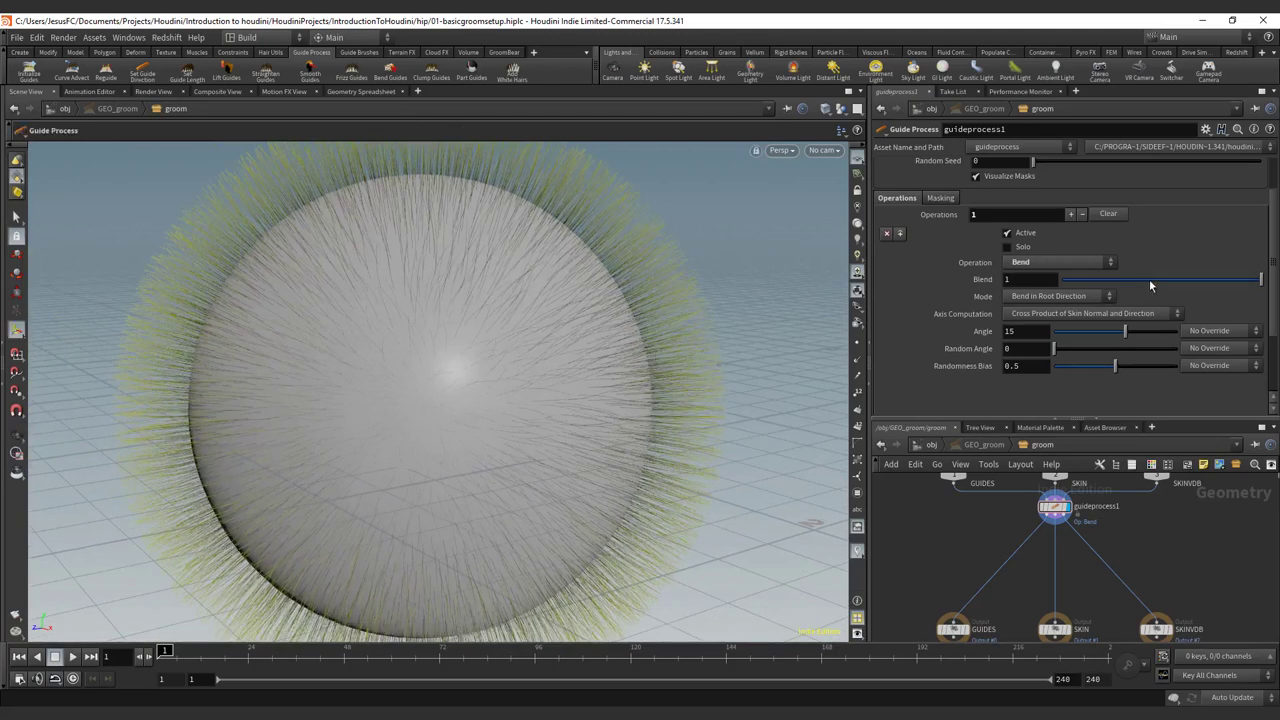
pyautogui.moveTo(1150, 282); pyautogui.dragTo(1260, 279)
# Increase the guide display Width of GEO_groom to 0.00644 and go back into its groom network
pyautogui.click(931, 444)
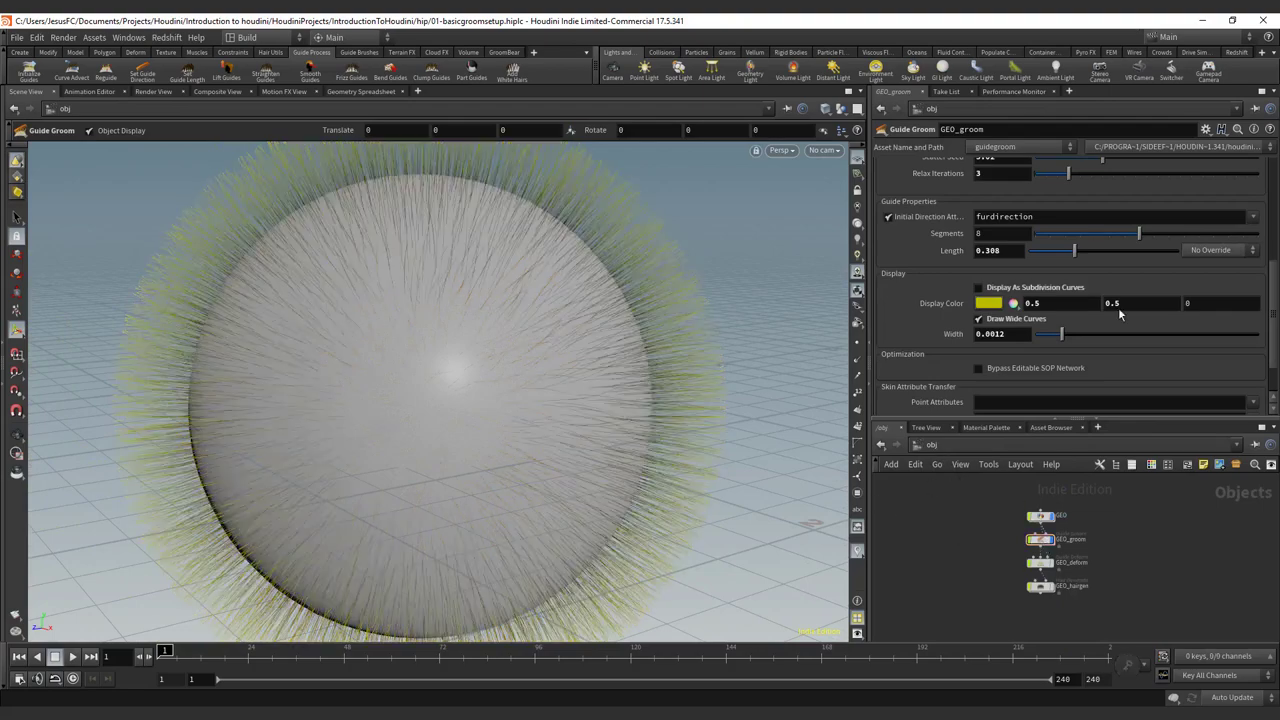
pyautogui.moveTo(1067, 340); pyautogui.dragTo(1161, 345)
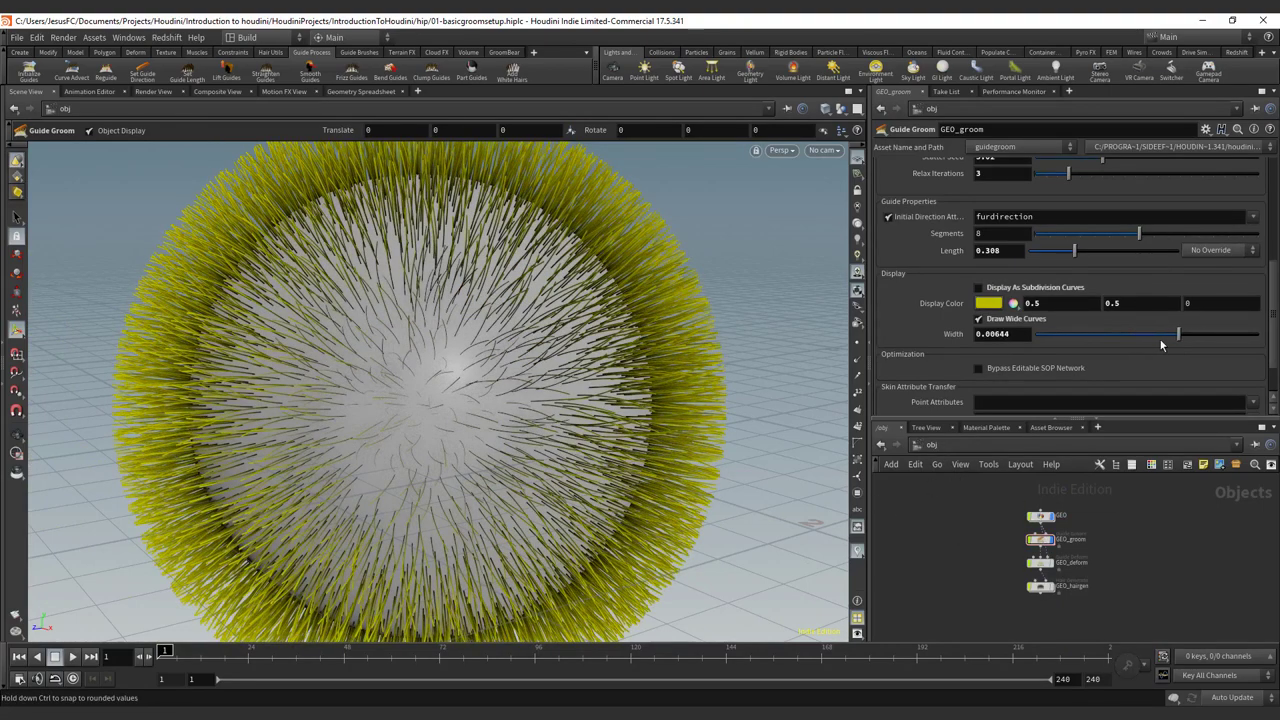
pyautogui.doubleClick(1052, 541)
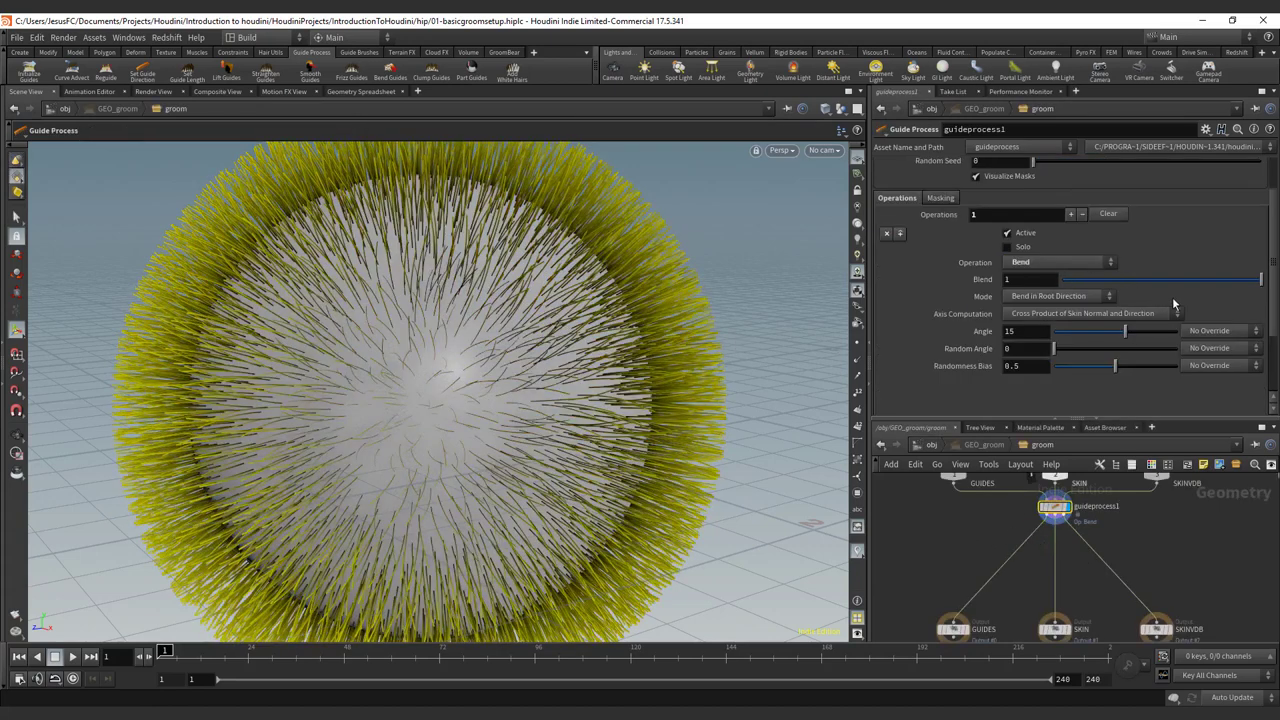
# Test the Bend Blend with the thicker guides, ending at 1, and examine the available bend Mode options
pyautogui.moveTo(1119, 279); pyautogui.dragTo(1260, 279)
pyautogui.click(1058, 297)
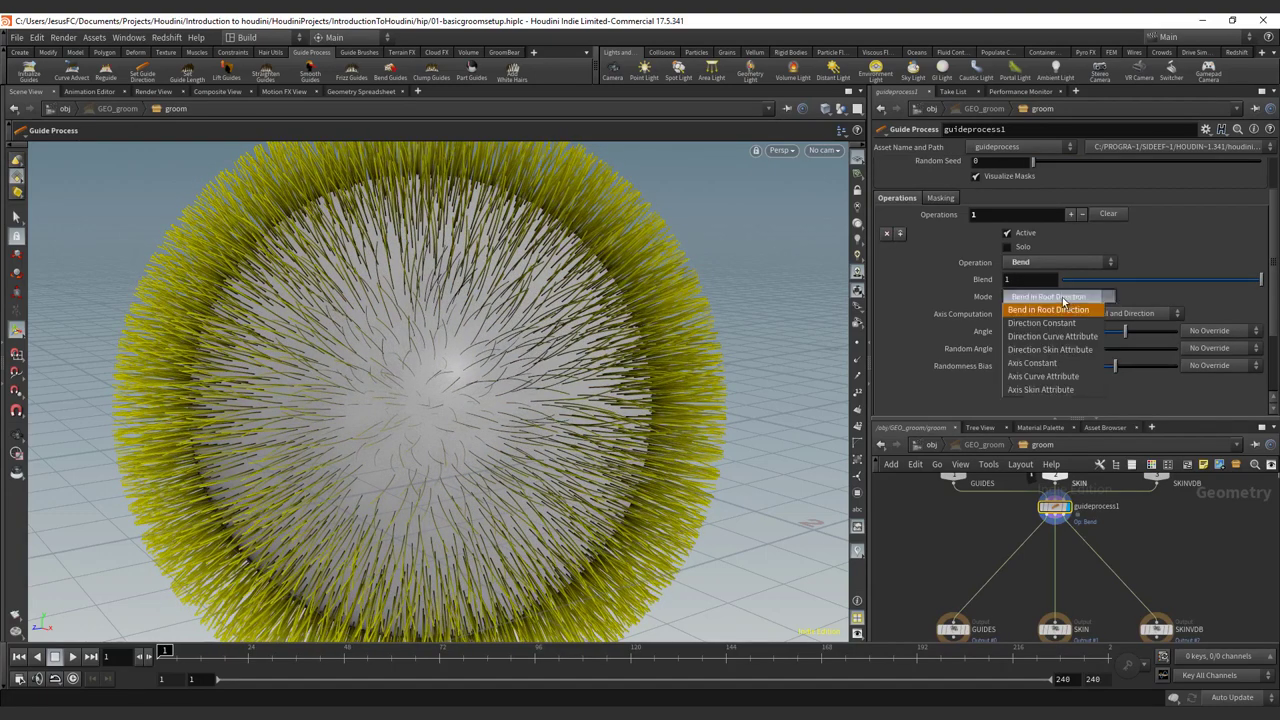
pyautogui.click(952, 298)
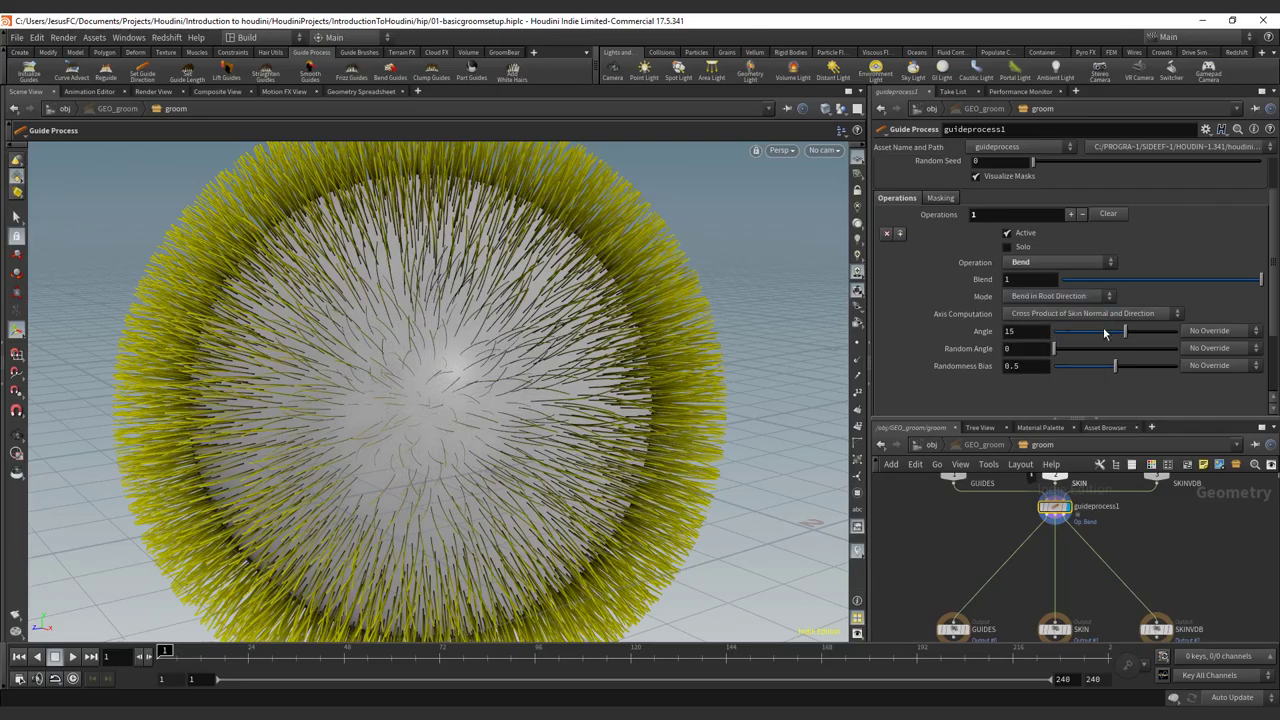
# Test the Bend Angle at about 36 on the guides and set it to 0
pyautogui.moveTo(1123, 332)
pyautogui.mouseDown()
pyautogui.moveTo(1180, 340)
pyautogui.moveTo(1141, 344)
pyautogui.mouseUp()
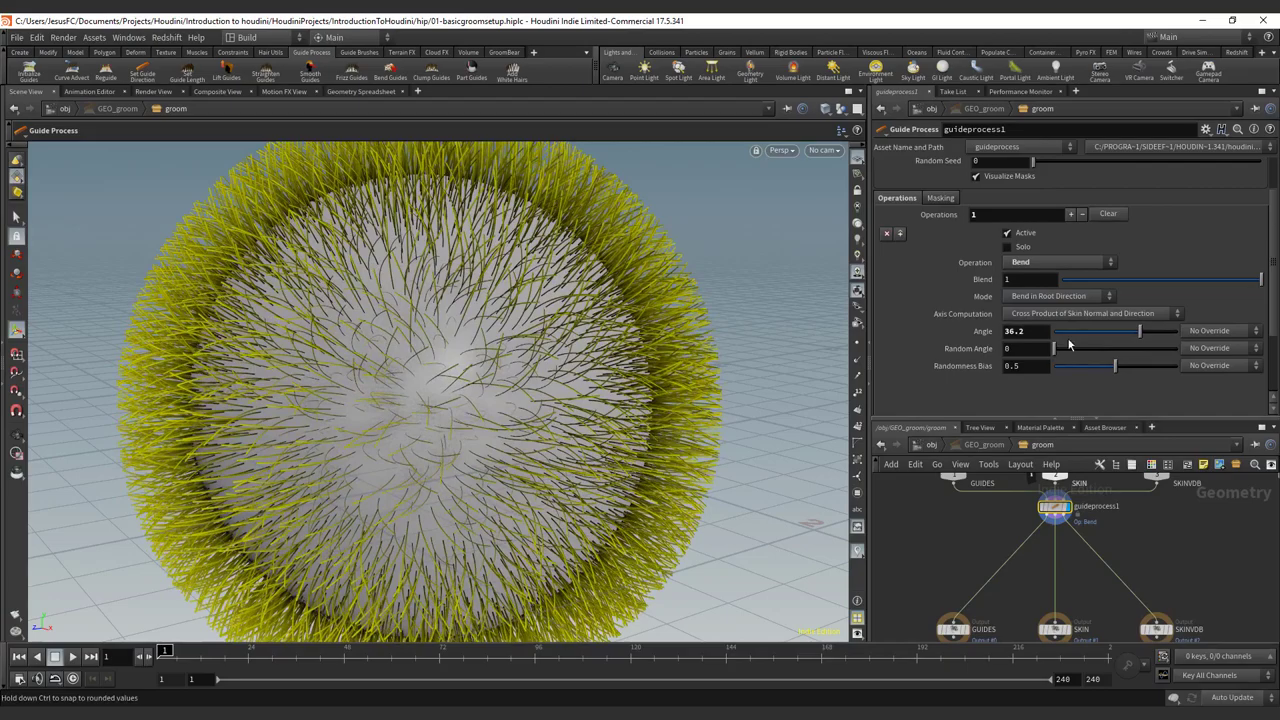
pyautogui.moveTo(443, 374); pyautogui.dragTo(491, 354)
pyautogui.moveTo(1126, 333); pyautogui.dragTo(1114, 333)
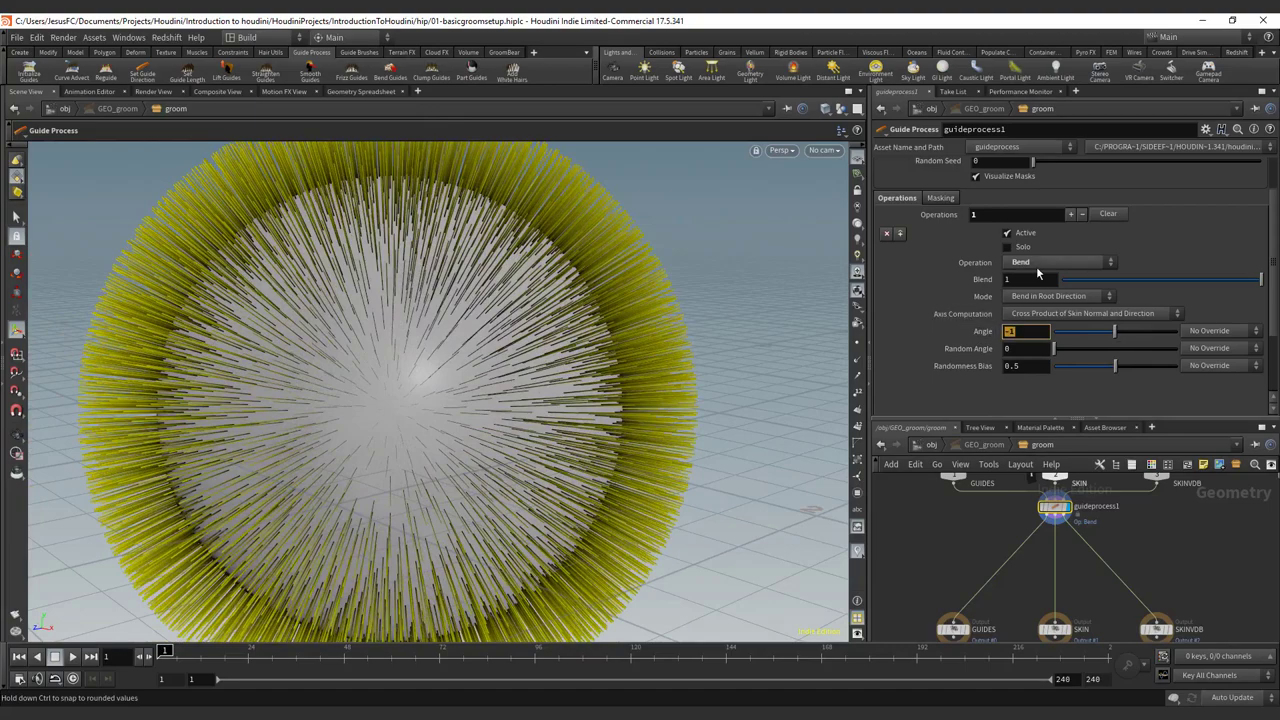
pyautogui.write('0')
pyautogui.press('Return')
# Set the Bend operation's Random Angle to 10
pyautogui.moveTo(1053, 348)
pyautogui.mouseDown()
pyautogui.moveTo(1157, 349)
pyautogui.moveTo(1038, 354)
pyautogui.mouseUp()
pyautogui.click(1038, 354)
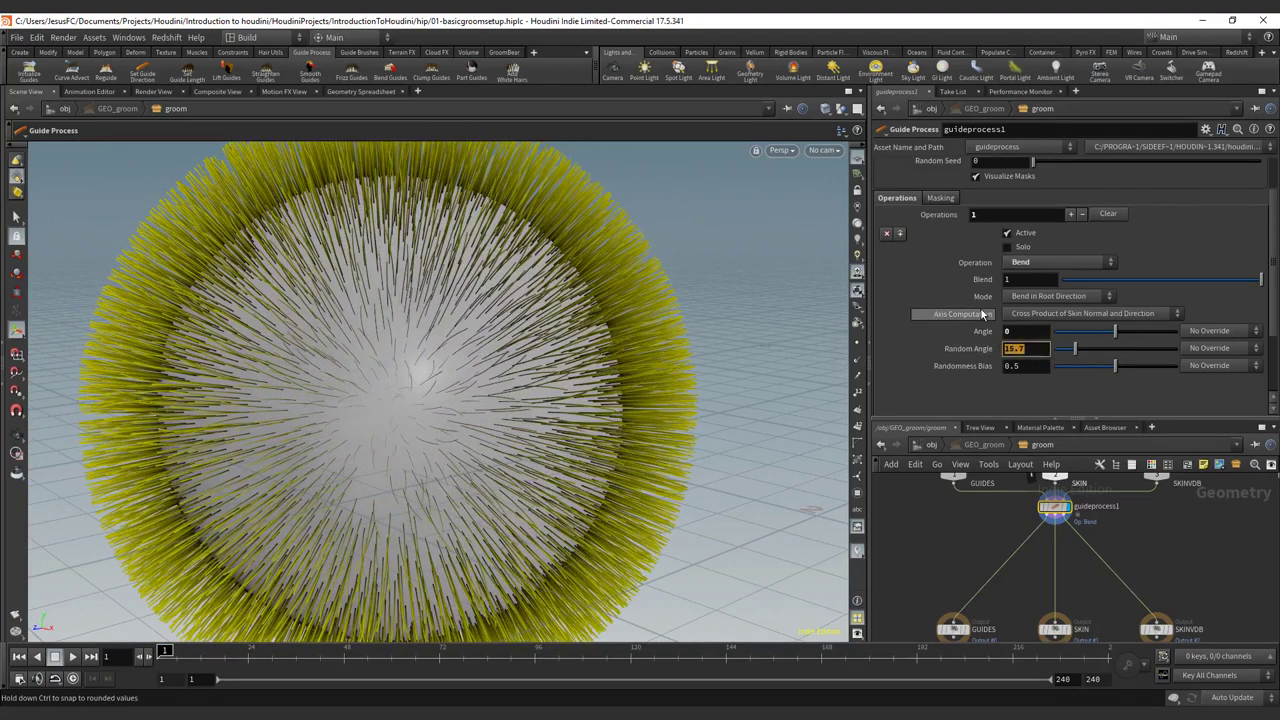
pyautogui.write('10')
pyautogui.press('Return')
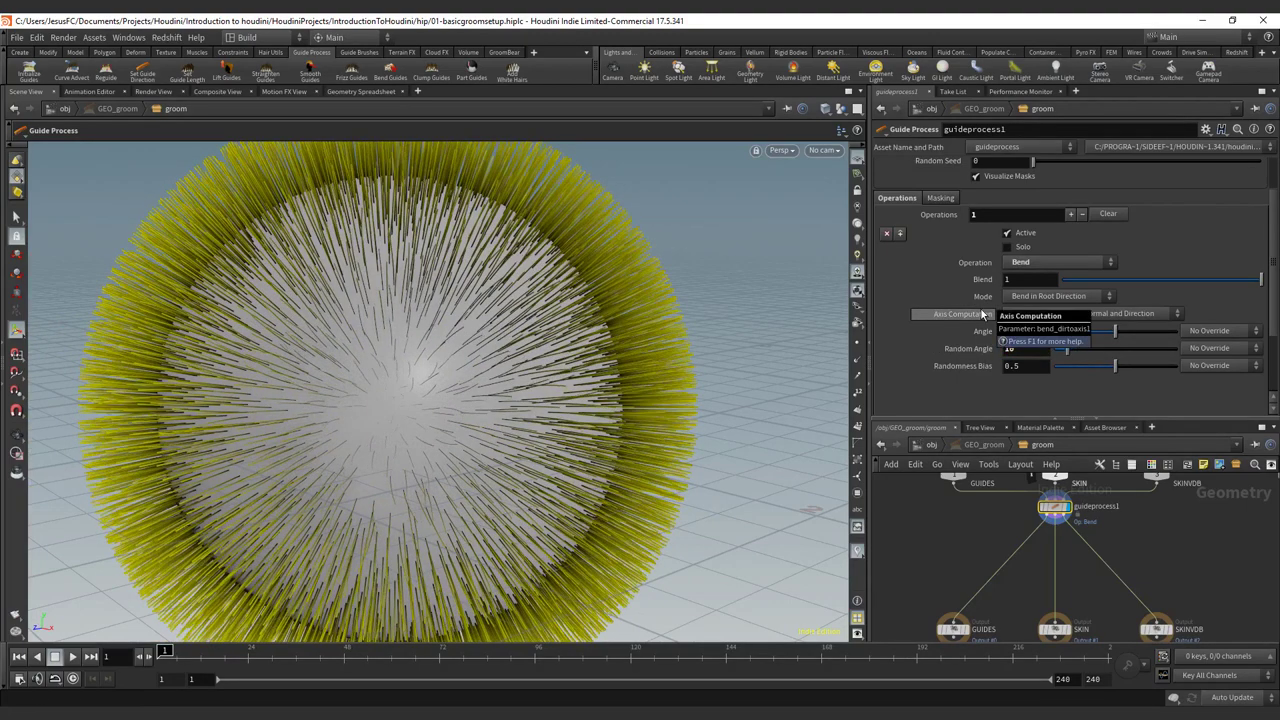
# Sketch a skin line with curved guides to either side over a screen capture, and undo the strokes
pyautogui.press('ctrl+Print')
pyautogui.click(537, 38)
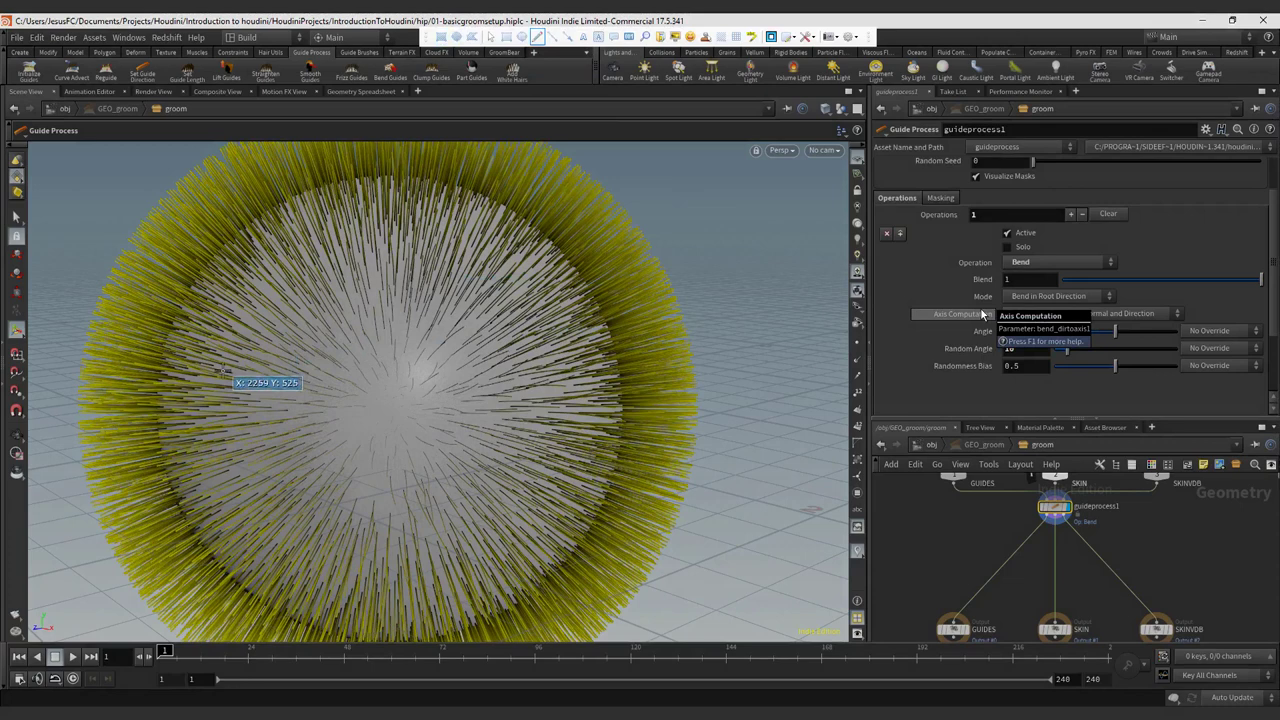
pyautogui.moveTo(226, 370); pyautogui.dragTo(615, 359)
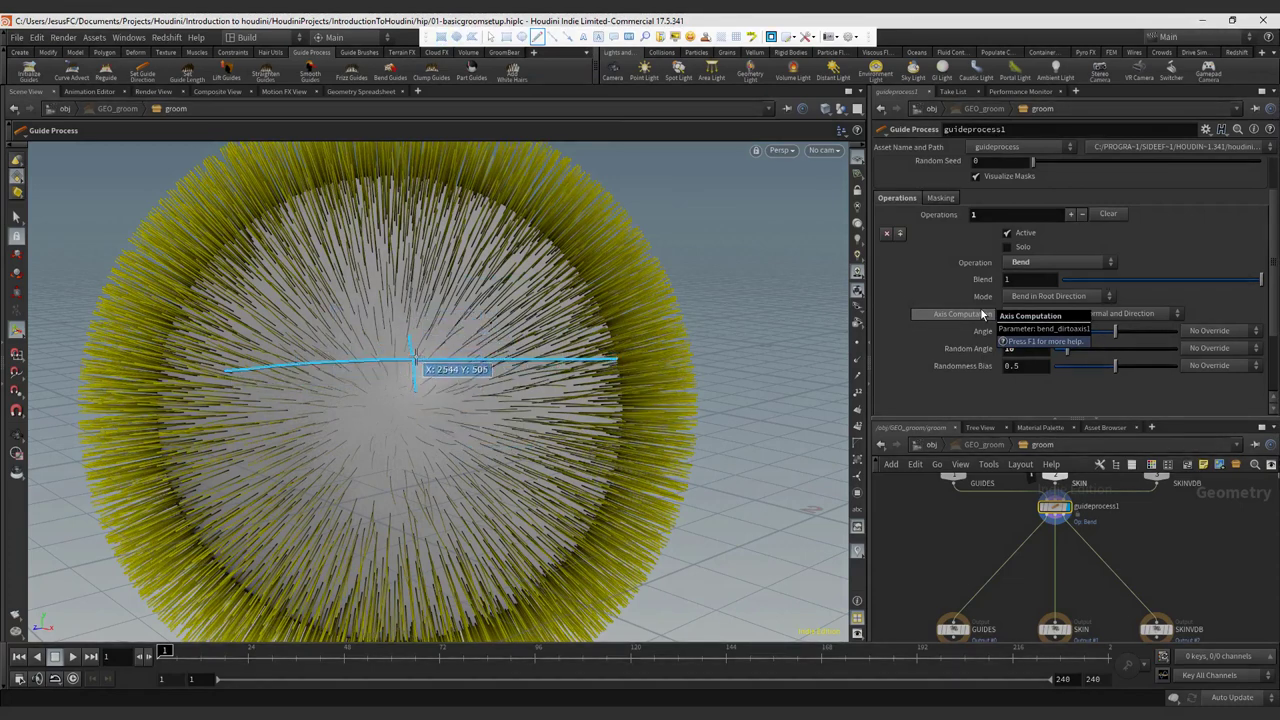
pyautogui.moveTo(245, 275)
pyautogui.mouseDown()
pyautogui.moveTo(406, 360)
pyautogui.moveTo(280, 460)
pyautogui.mouseUp()
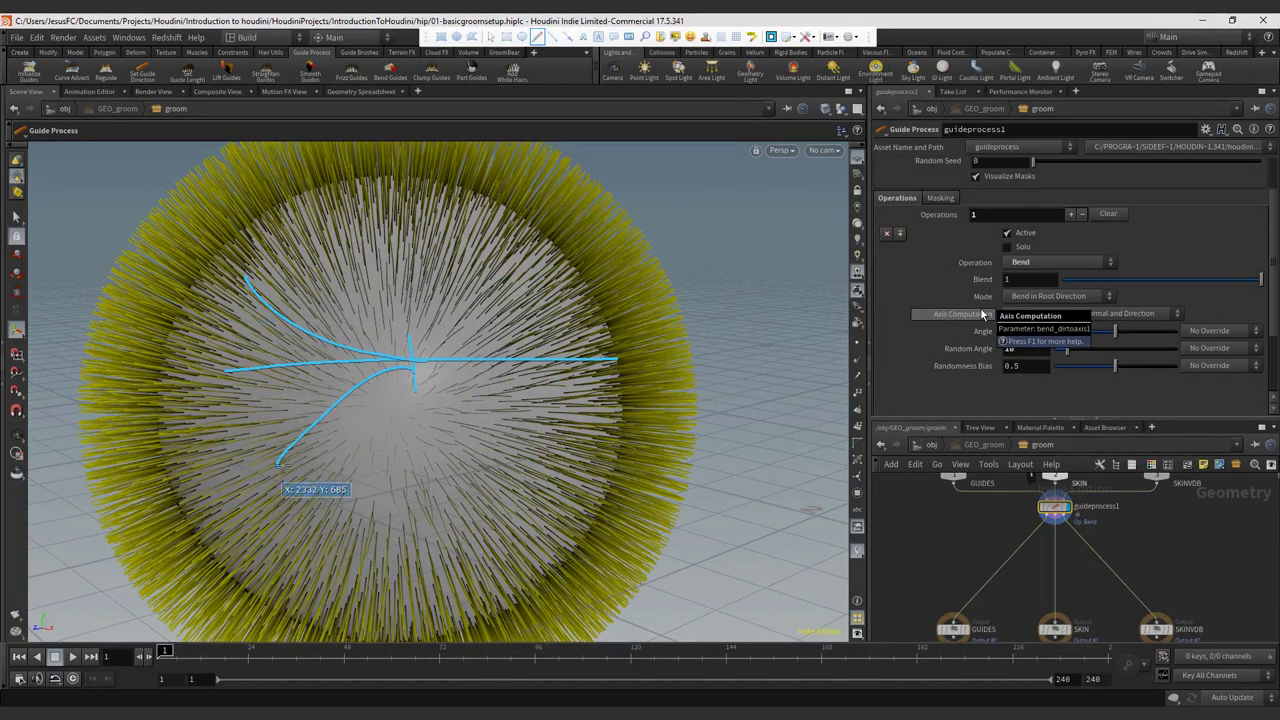
pyautogui.hotkey('ctrl', 'z')
pyautogui.hotkey('ctrl', 'z')
pyautogui.hotkey('ctrl', 'z')
pyautogui.hotkey('ctrl', 'z')
# Sketch a straight guide on a skin line with its random bends to both sides, and close the capture overlay
pyautogui.moveTo(220, 388); pyautogui.dragTo(565, 383)
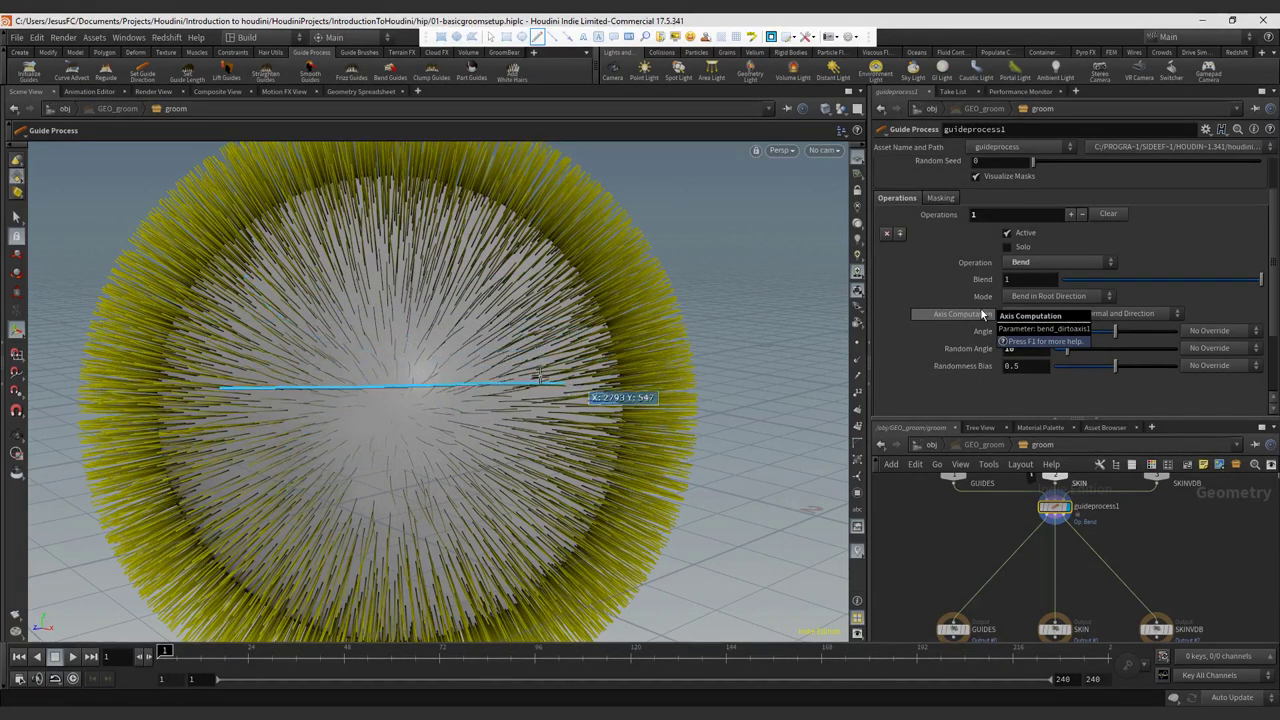
pyautogui.moveTo(382, 238)
pyautogui.mouseDown()
pyautogui.moveTo(398, 384)
pyautogui.moveTo(415, 365)
pyautogui.moveTo(406, 380)
pyautogui.mouseUp()
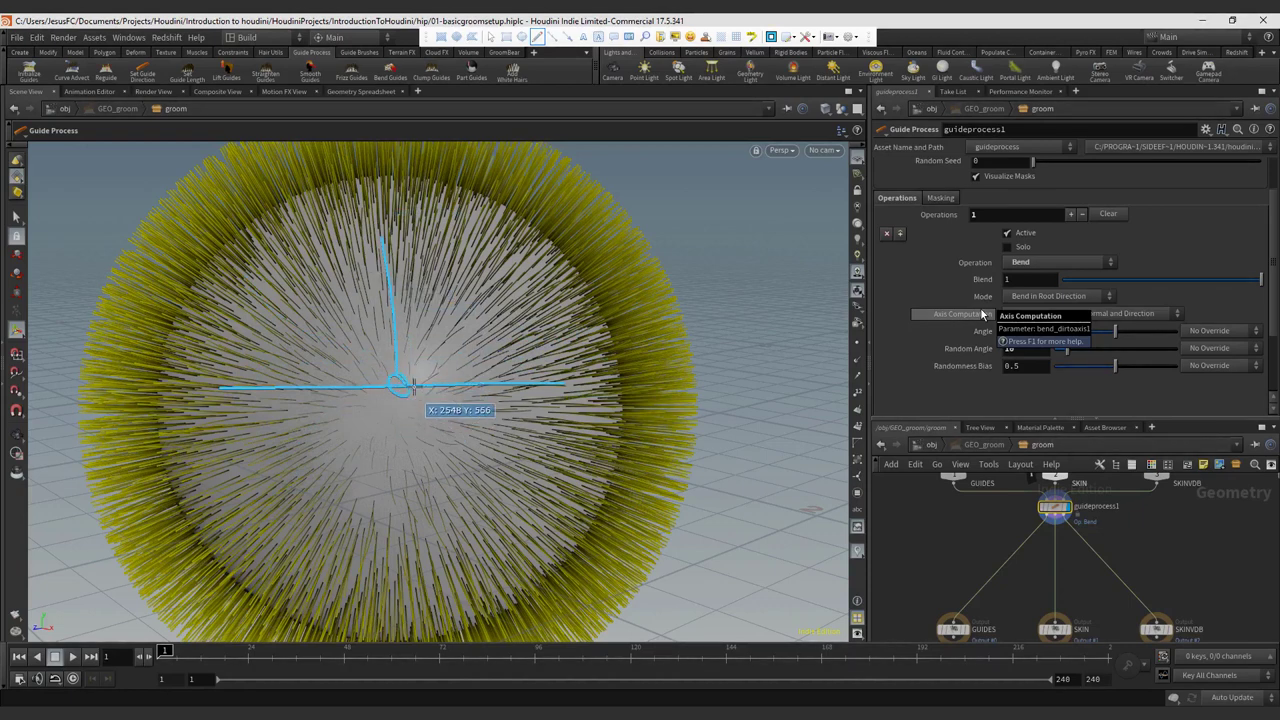
pyautogui.moveTo(996, 361); pyautogui.dragTo(1030, 351)
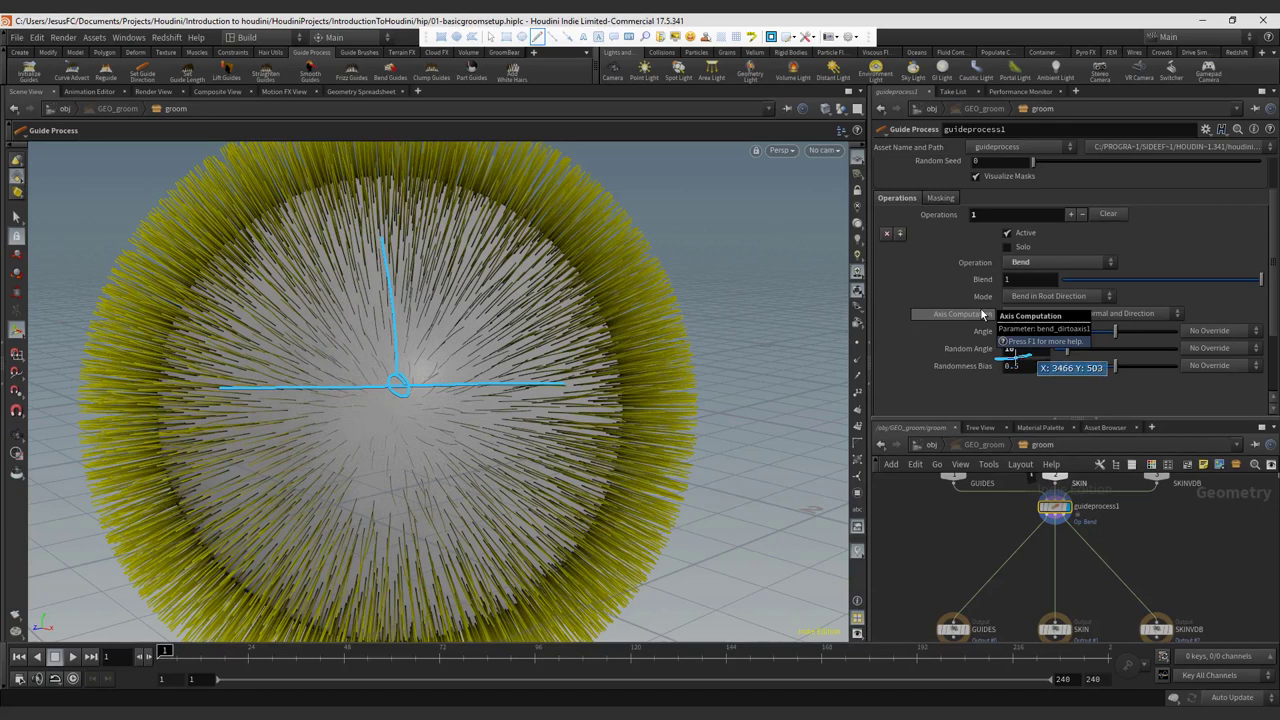
pyautogui.moveTo(400, 382)
pyautogui.mouseDown()
pyautogui.moveTo(472, 266)
pyautogui.moveTo(505, 252)
pyautogui.mouseUp()
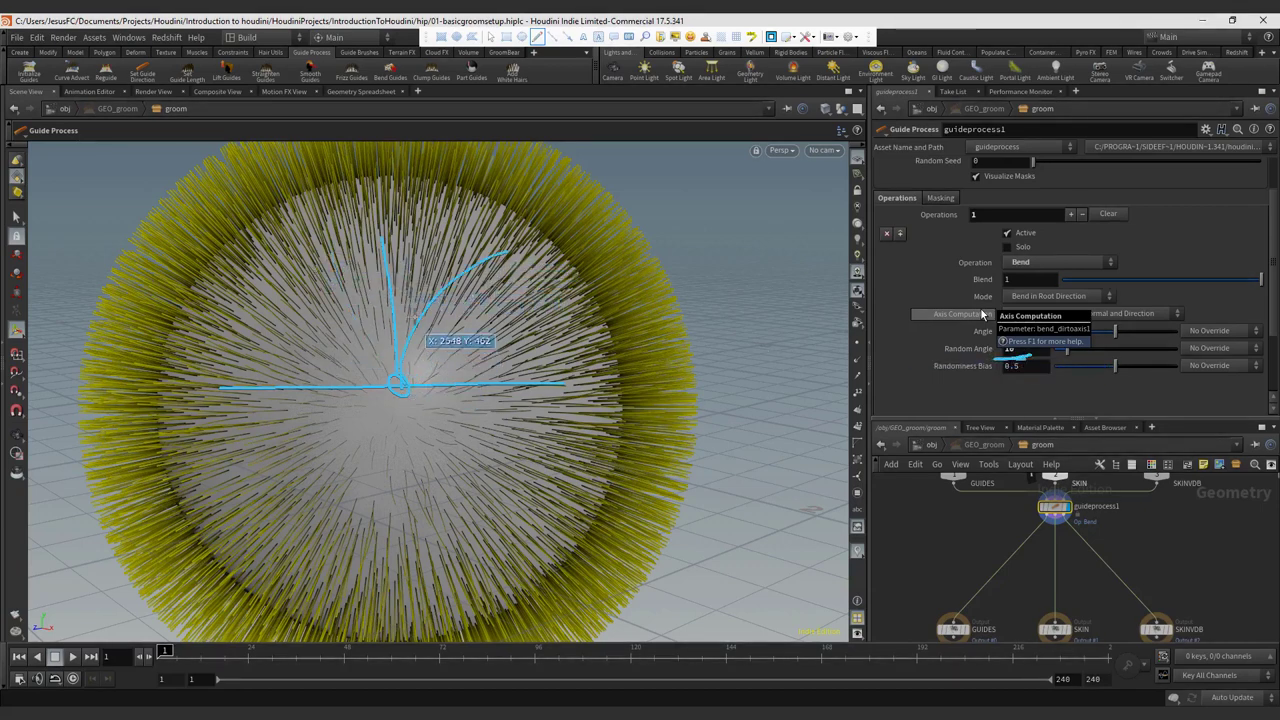
pyautogui.moveTo(299, 250)
pyautogui.mouseDown()
pyautogui.moveTo(402, 376)
pyautogui.moveTo(407, 249)
pyautogui.moveTo(341, 281)
pyautogui.moveTo(399, 378)
pyautogui.mouseUp()
pyautogui.hotkey('ctrl', 'z')
pyautogui.hotkey('ctrl', 'z')
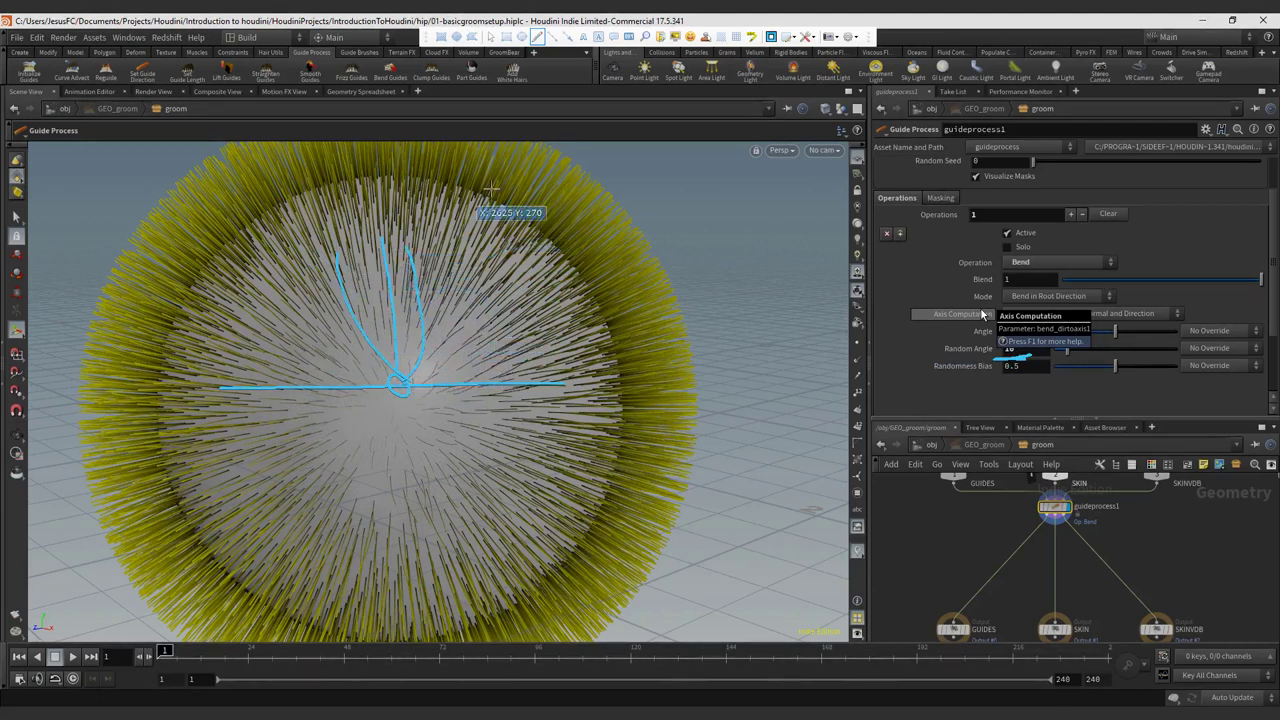
pyautogui.press('Escape')
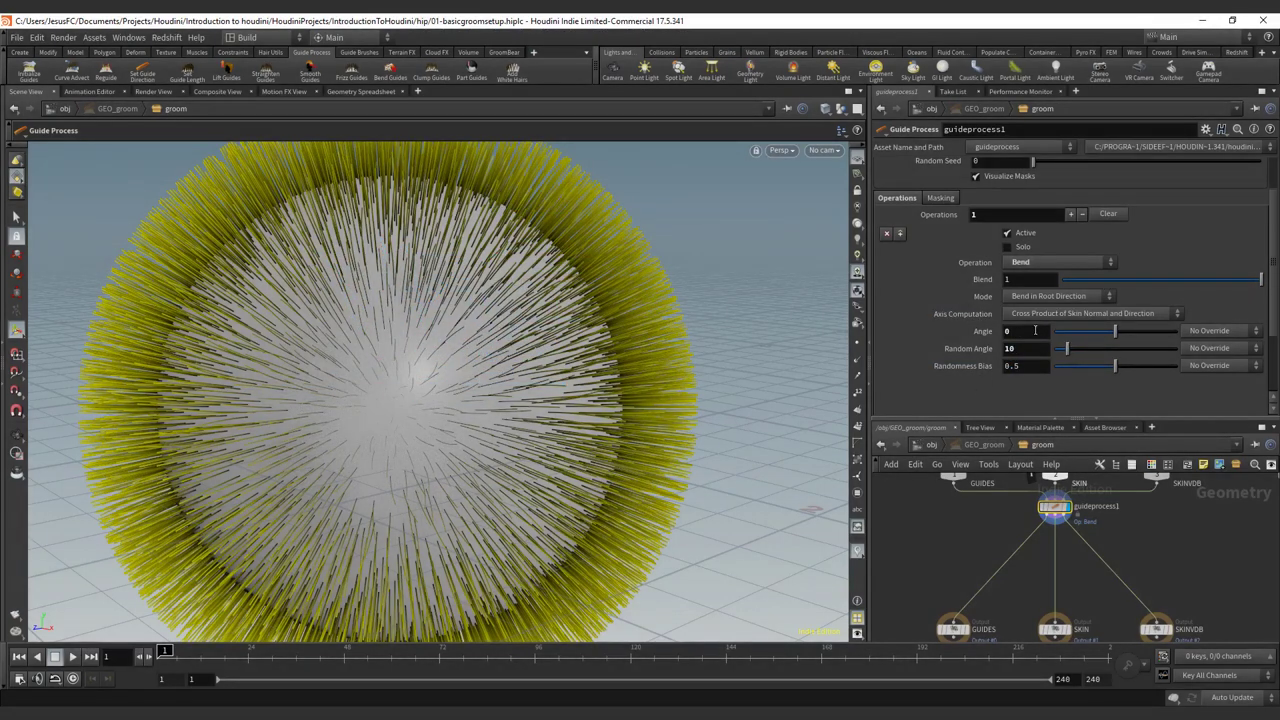
# Set the Bend operation's Randomness Bias to 1
pyautogui.moveTo(1093, 366); pyautogui.dragTo(1245, 368)
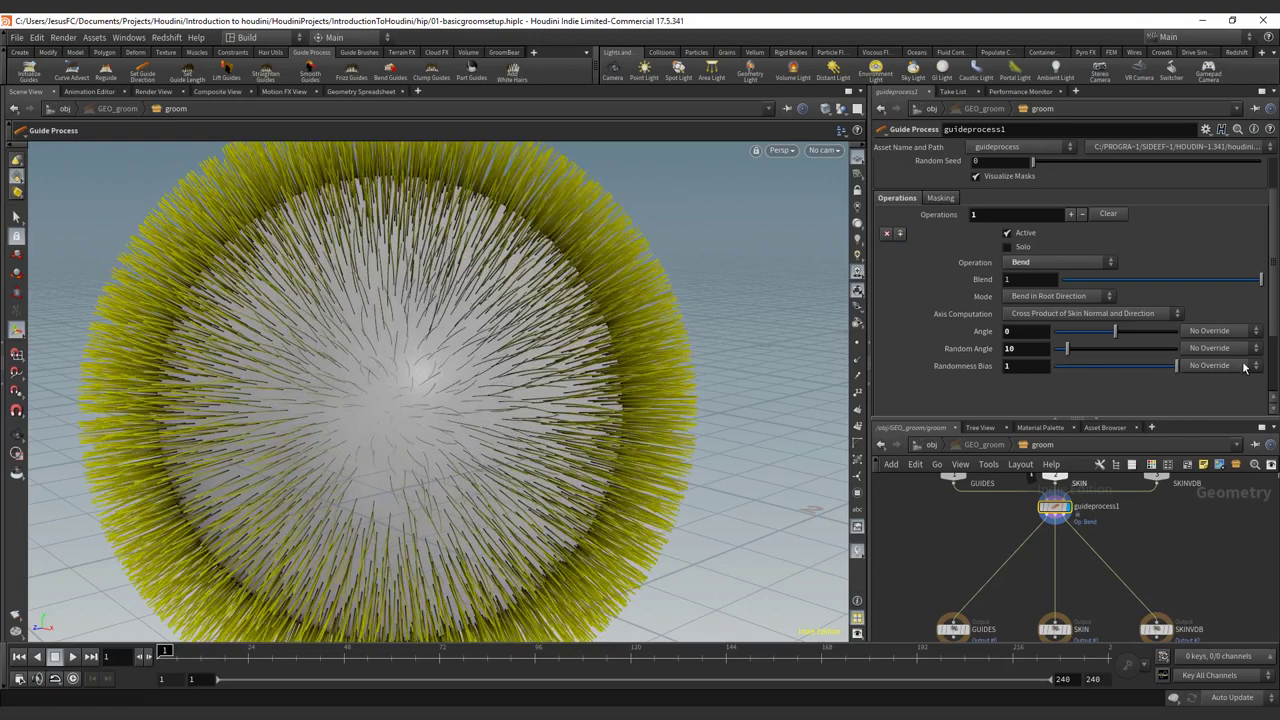
# Sketch several differently bent guides over a new screen capture to illustrate the randomness bias, and discard the drawing
pyautogui.press('ctrl+Print')
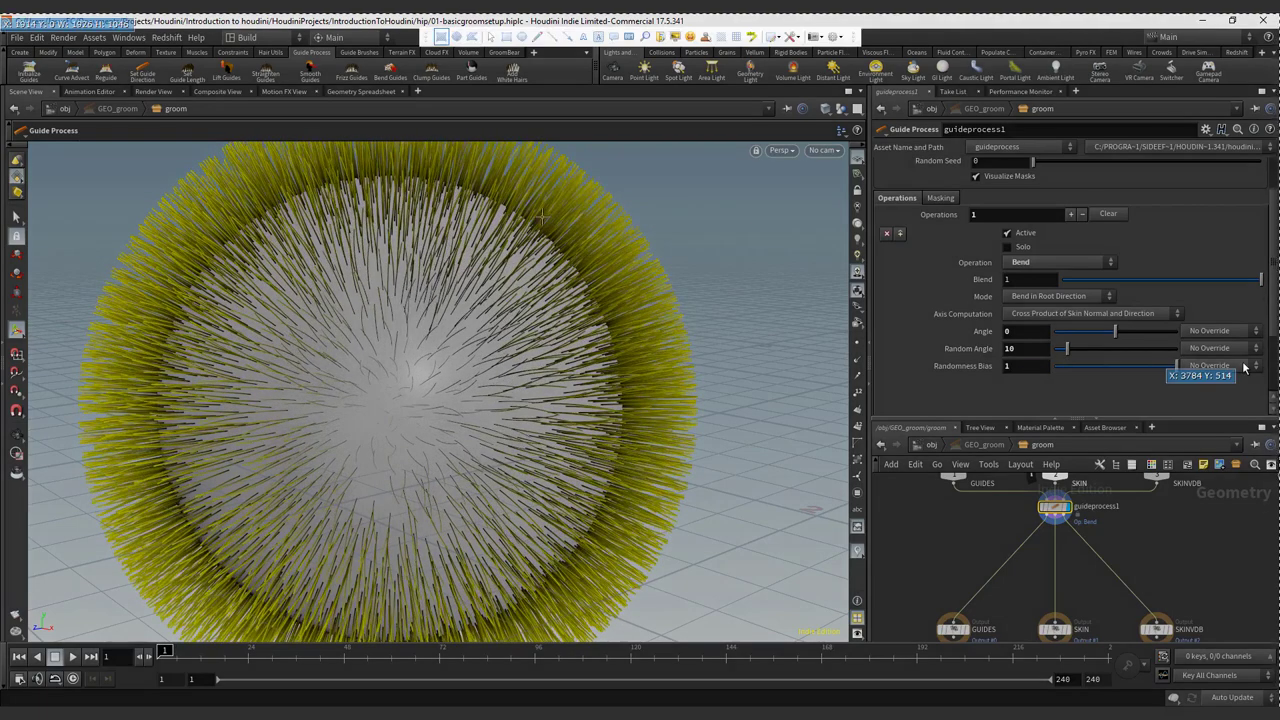
pyautogui.click(537, 37)
pyautogui.moveTo(398, 440); pyautogui.dragTo(558, 287)
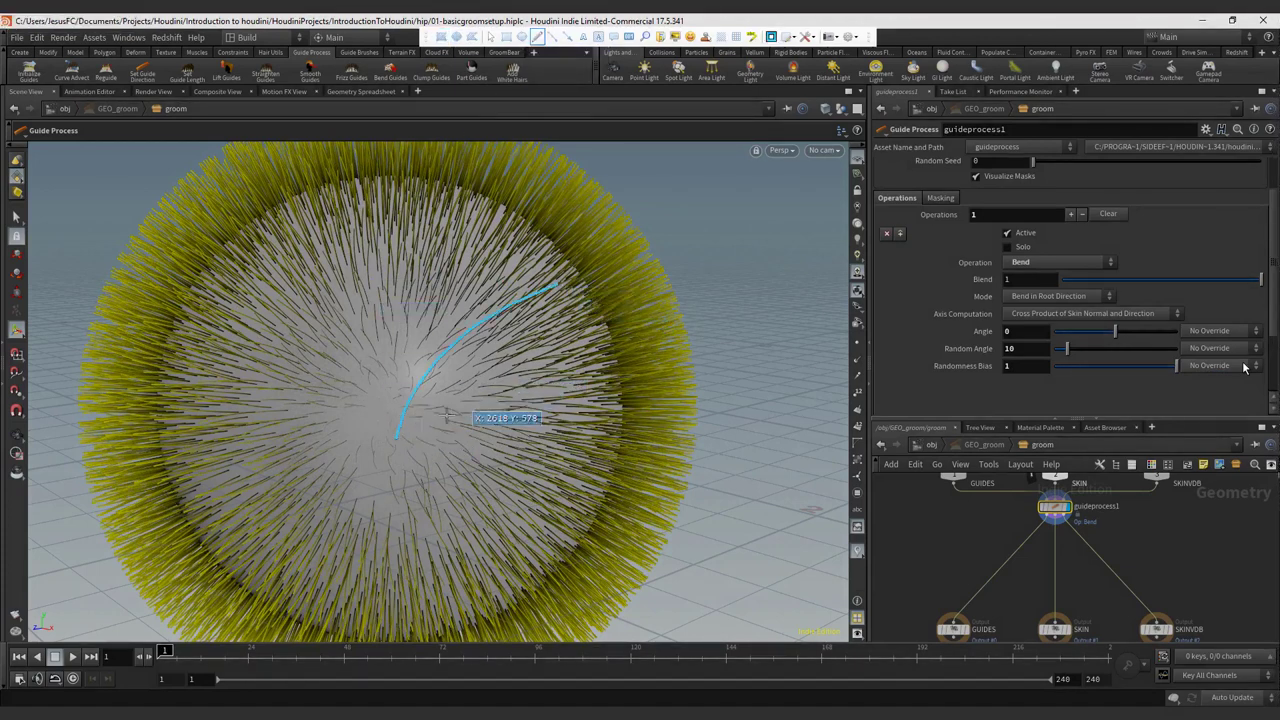
pyautogui.hotkey('ctrl', 'z')
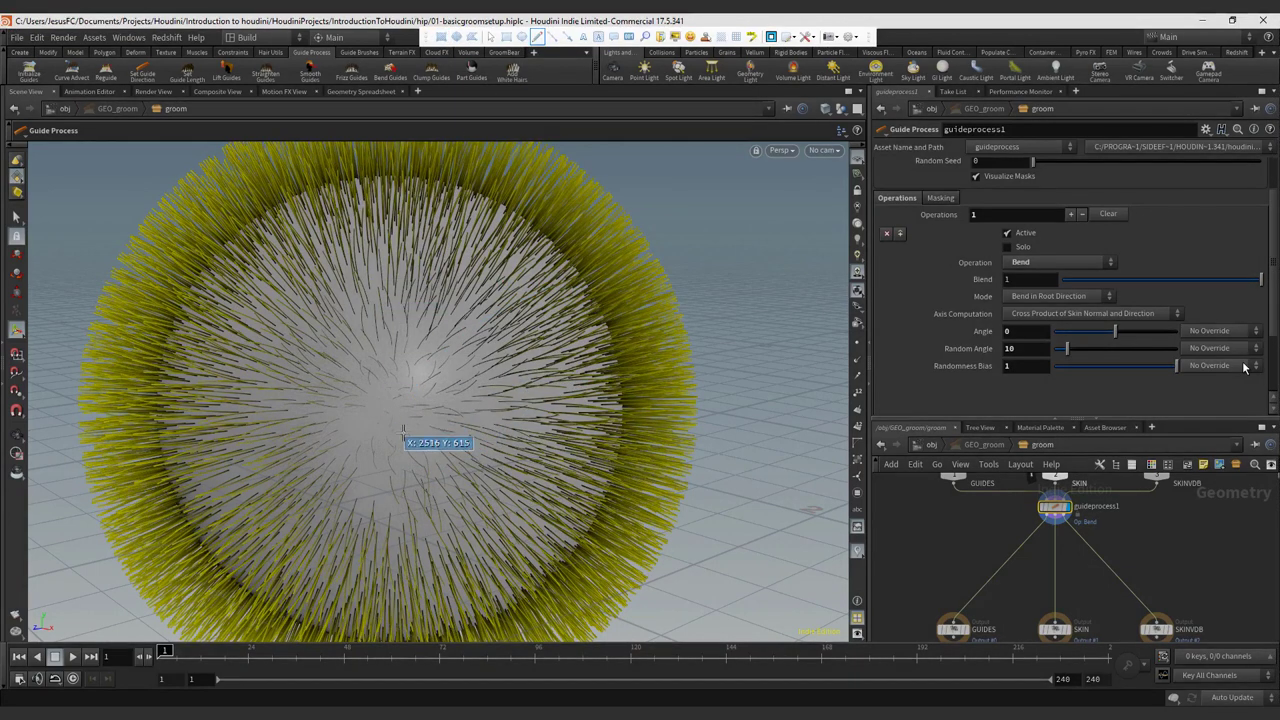
pyautogui.moveTo(408, 440); pyautogui.dragTo(441, 269)
pyautogui.hotkey('ctrl', 'z')
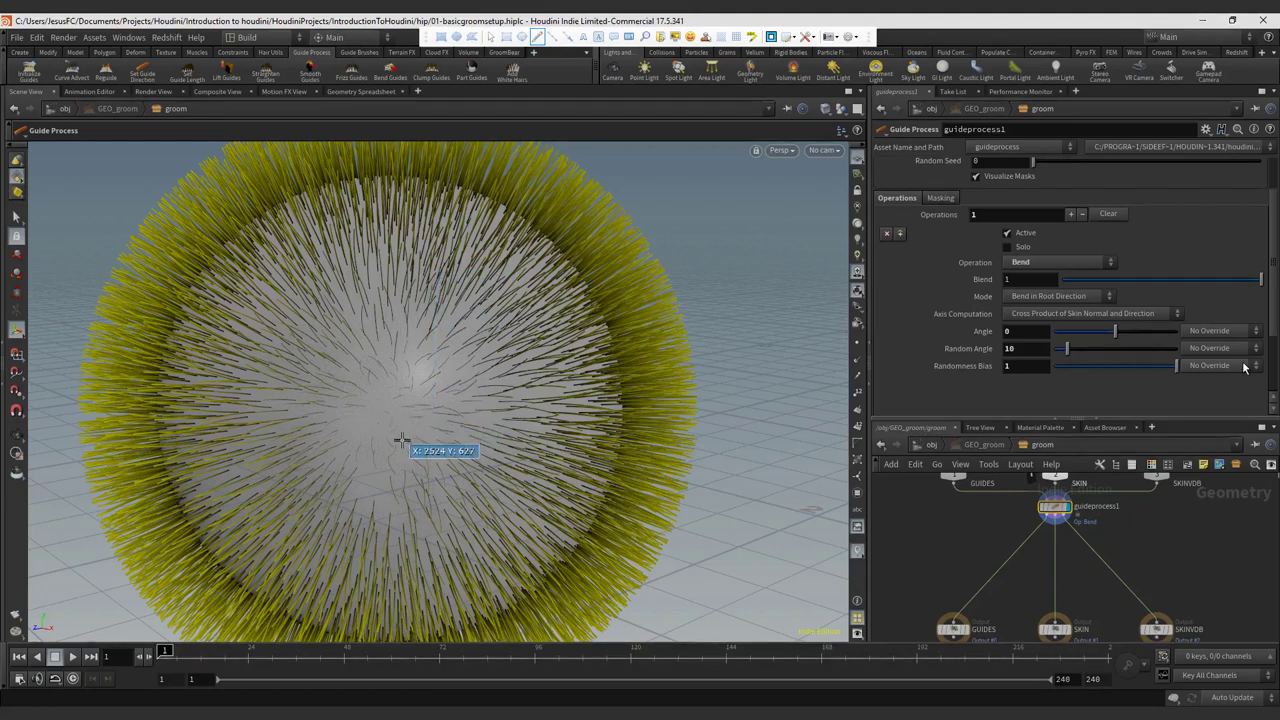
pyautogui.moveTo(408, 441); pyautogui.dragTo(398, 268)
pyautogui.moveTo(492, 288); pyautogui.dragTo(450, 412)
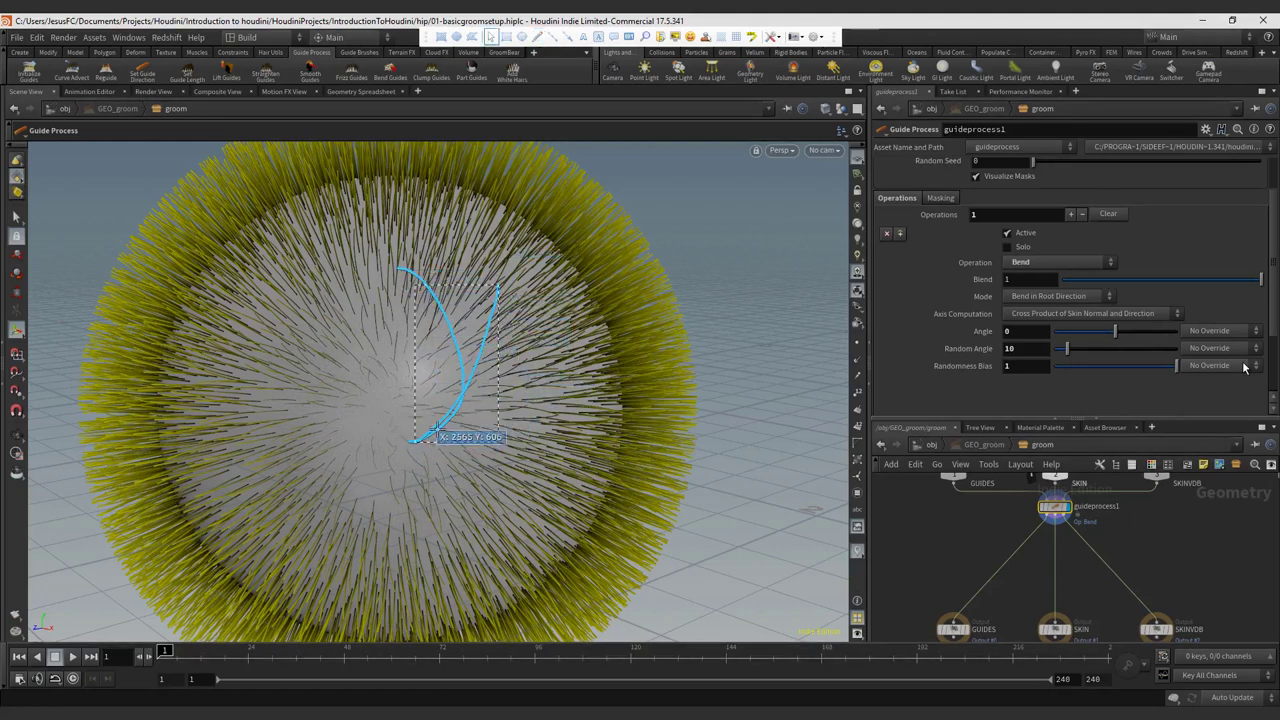
pyautogui.rightClick(457, 419)
pyautogui.rightClick(457, 419)
pyautogui.rightClick(457, 419)
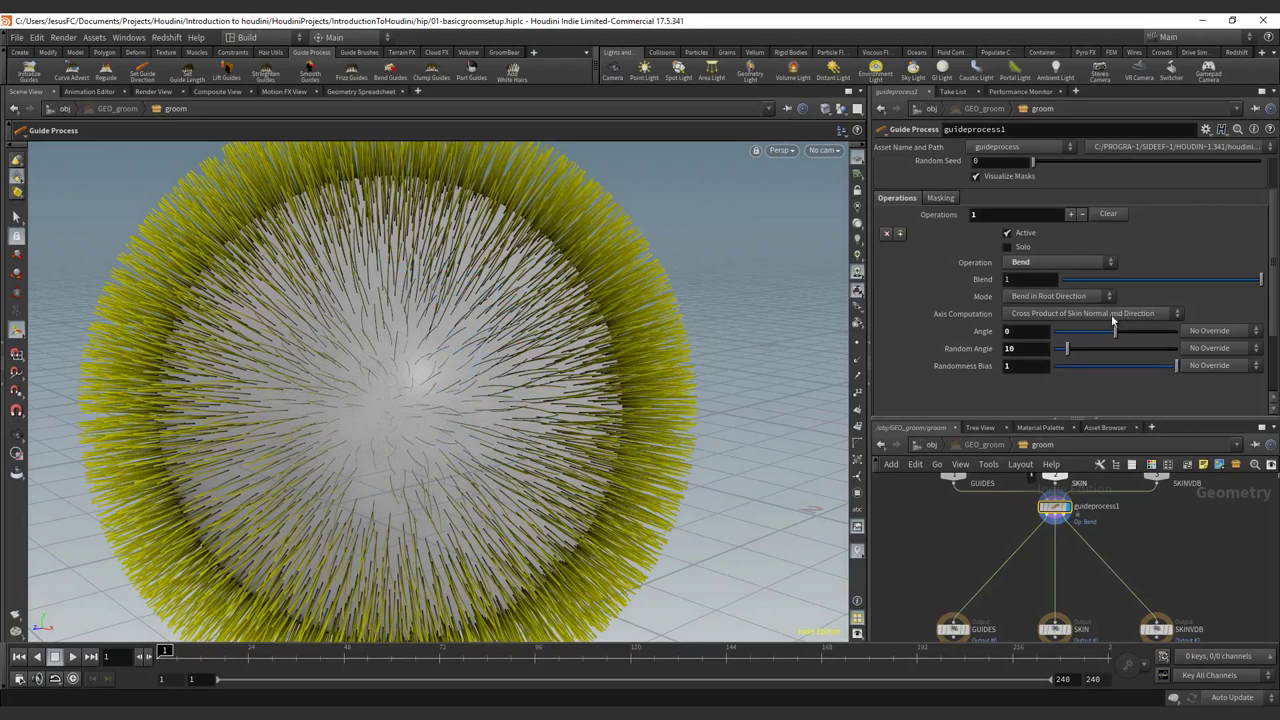
# Try Axis Computation as Cross Product of Root Tangent and Direction, test the Angle with it, and undo the Angle change
pyautogui.click(1086, 319)
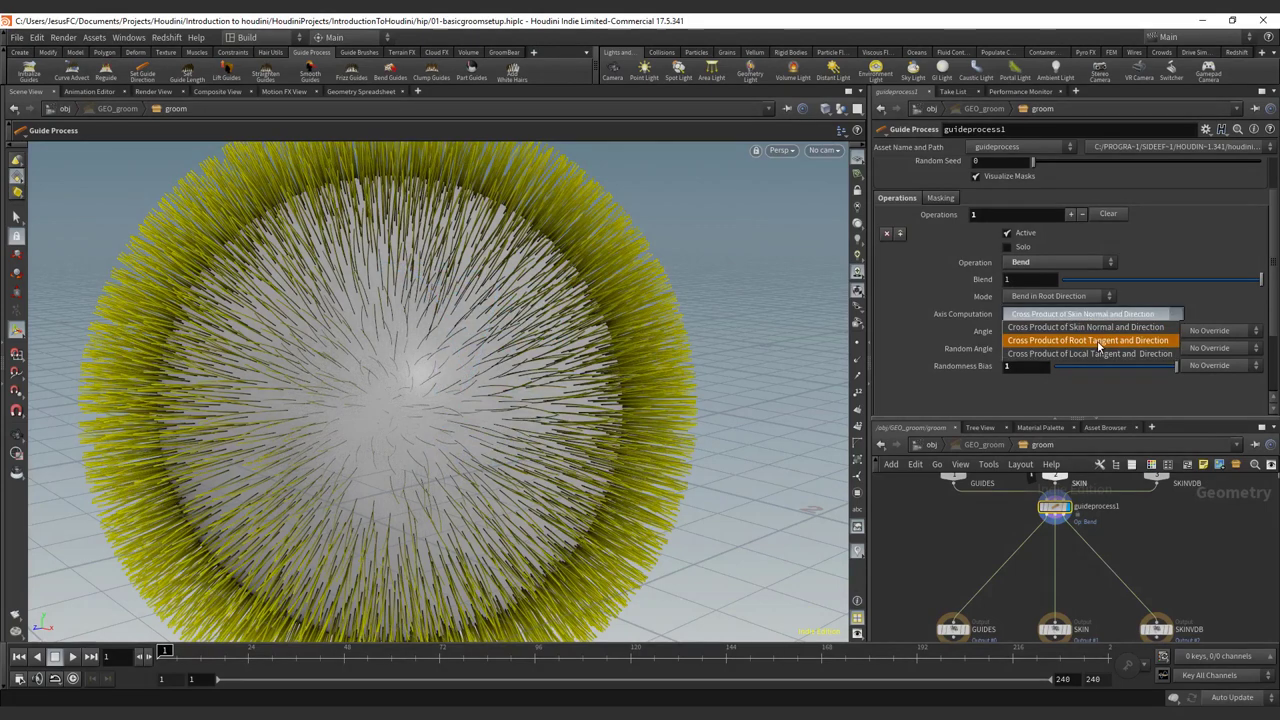
pyautogui.click(1088, 341)
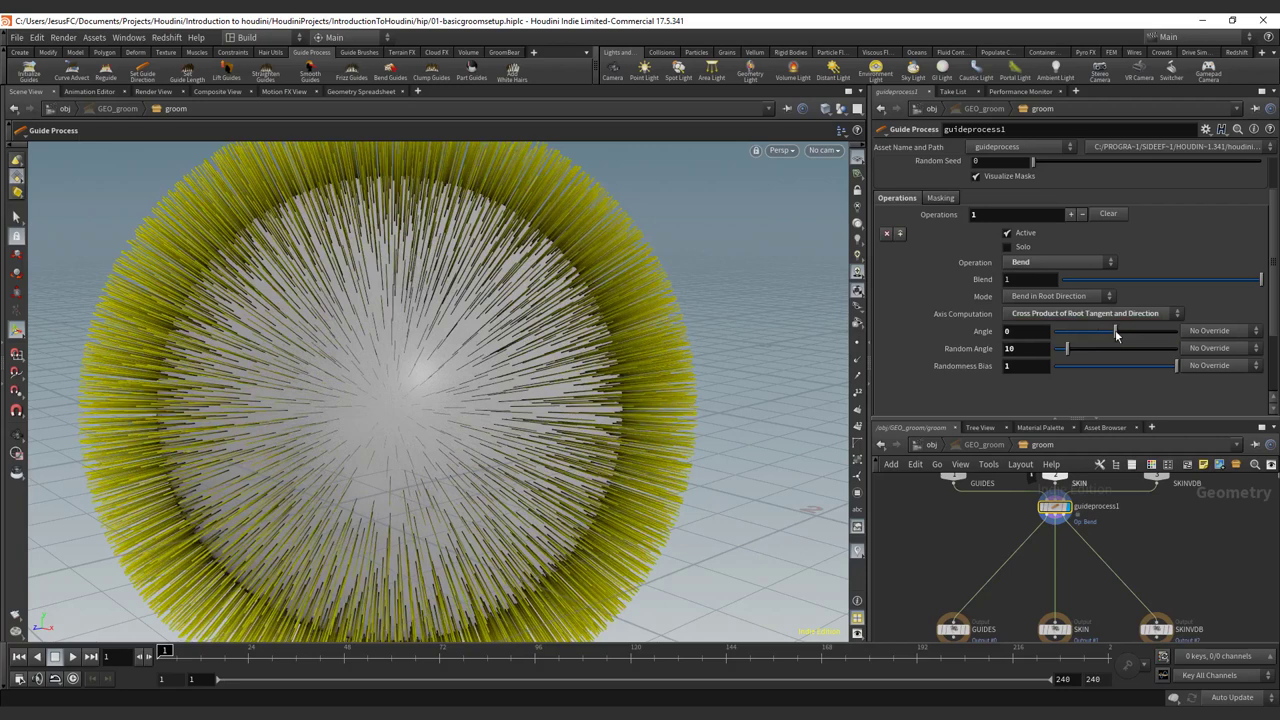
pyautogui.moveTo(1117, 336); pyautogui.dragTo(995, 343)
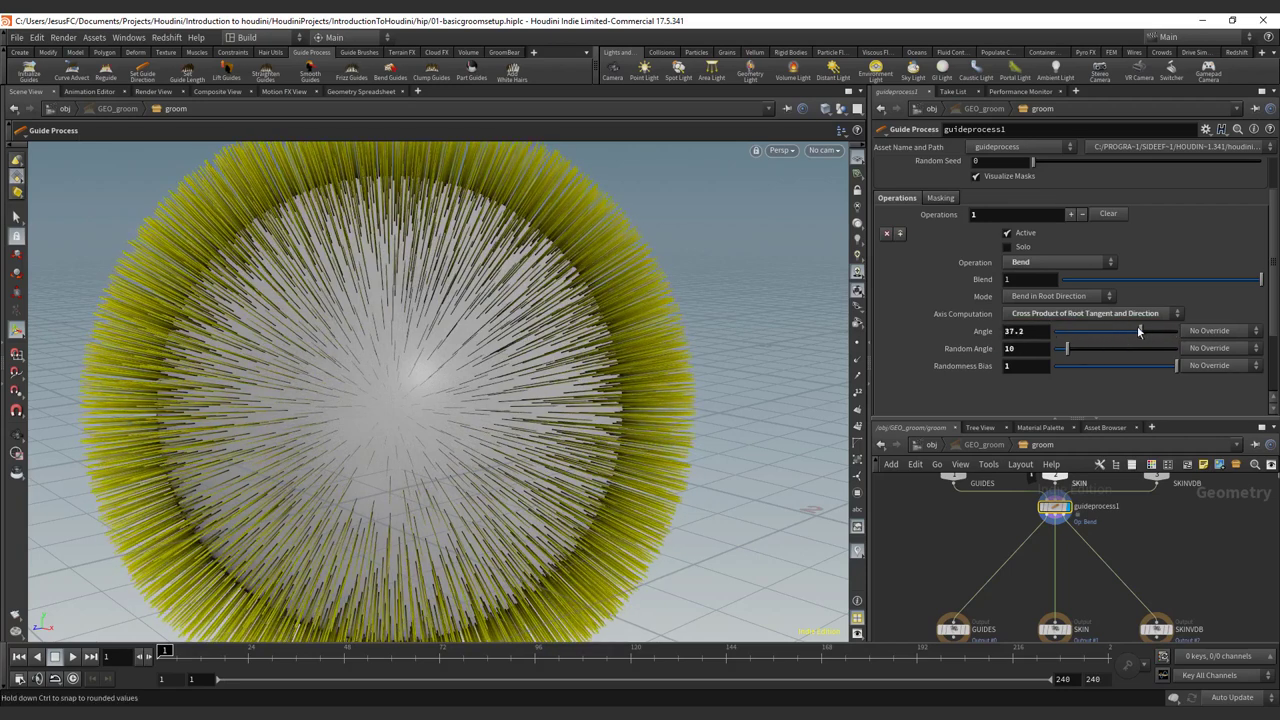
pyautogui.hotkey('ctrl', 'z')
# Set Axis Computation to Cross Product of Local Tangent and Direction
pyautogui.click(1088, 314)
pyautogui.click(1074, 353)
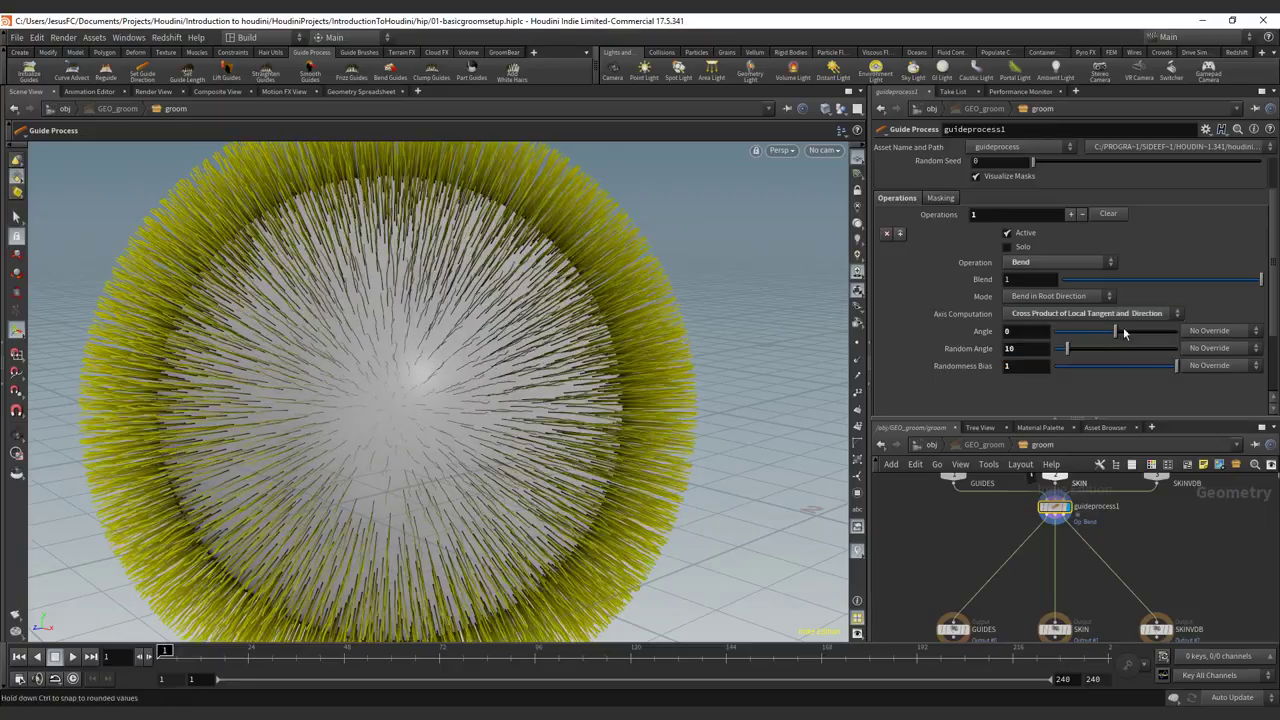
# Set the Bend's Random Angle to 0, test negative Angle values with the current Axis Computation, and return the Angle to 0
pyautogui.moveTo(1124, 336); pyautogui.dragTo(1050, 345)
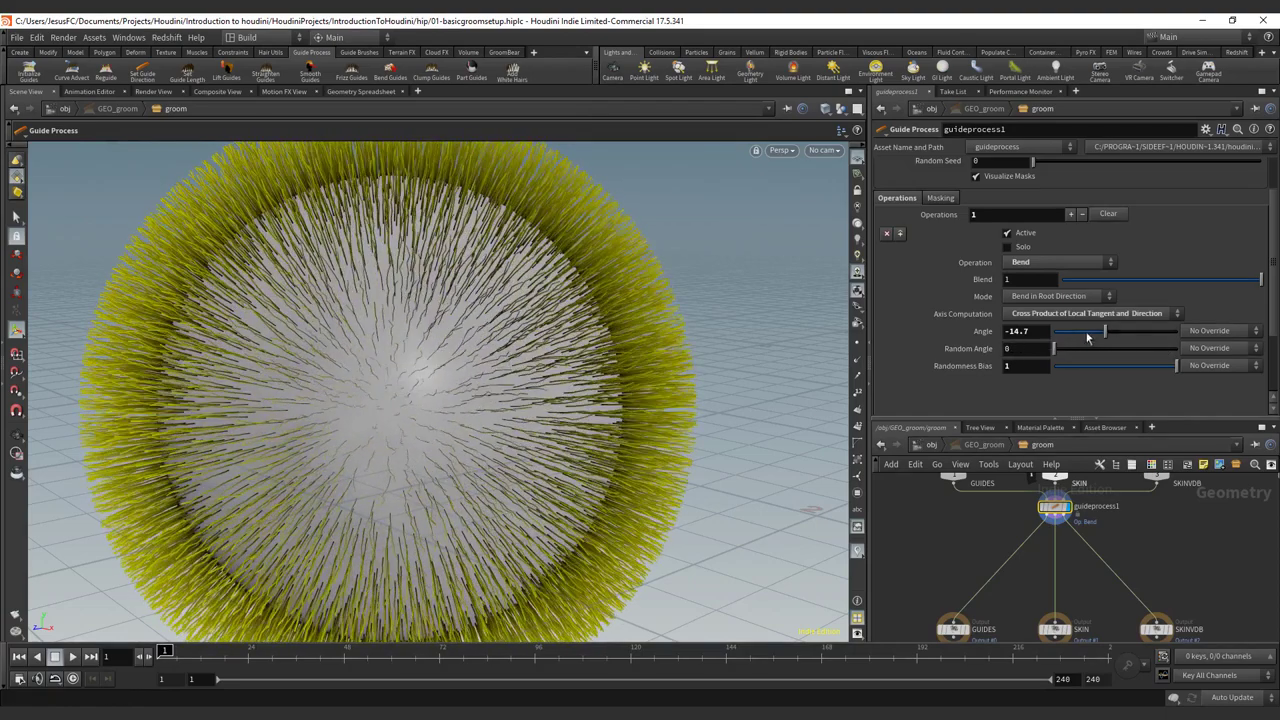
pyautogui.write('0')
pyautogui.press('Return')
# Switch the Bend Mode to Direction Constant, raise the Angle to 90, and inspect the guides from another viewpoint
pyautogui.click(1086, 299)
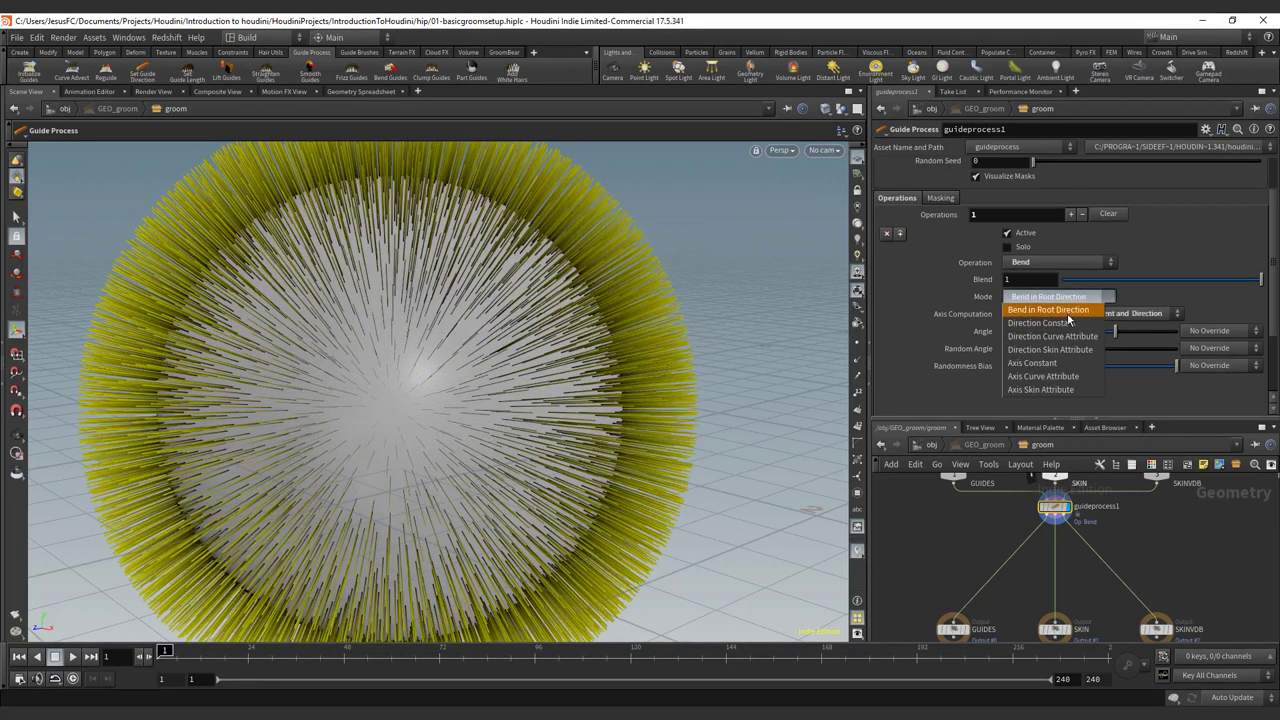
pyautogui.click(1066, 310)
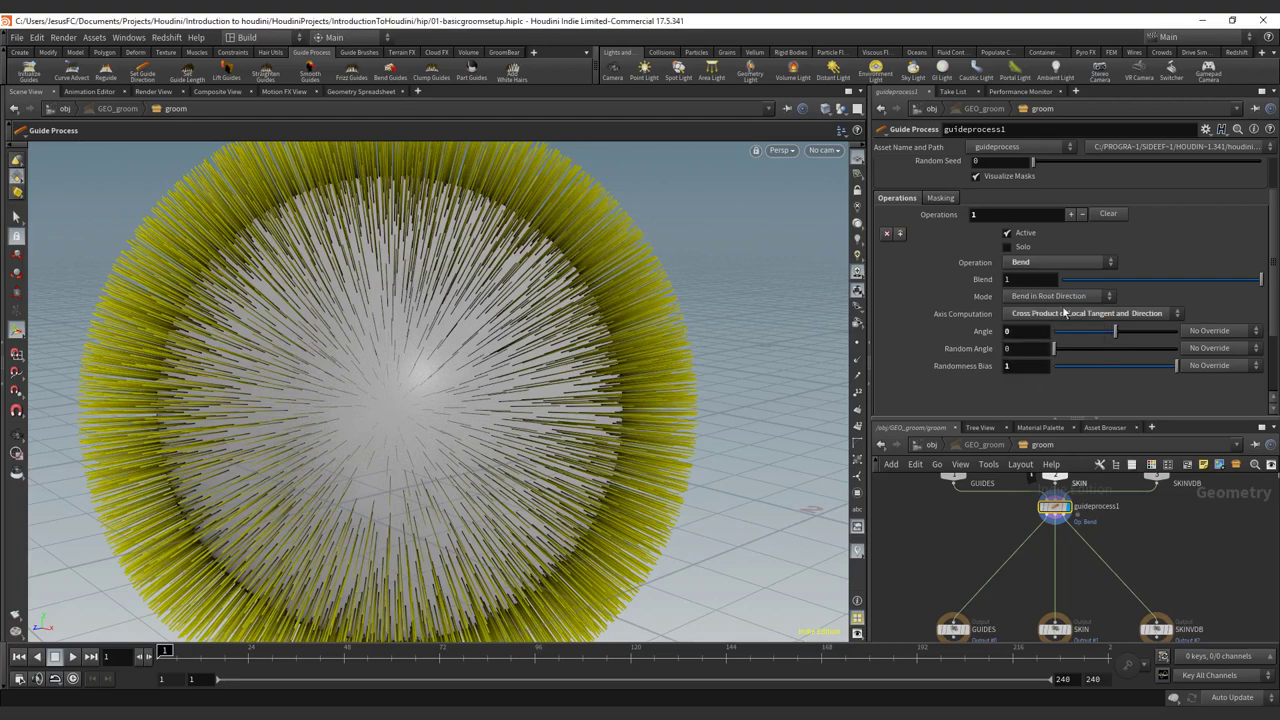
pyautogui.click(1052, 298)
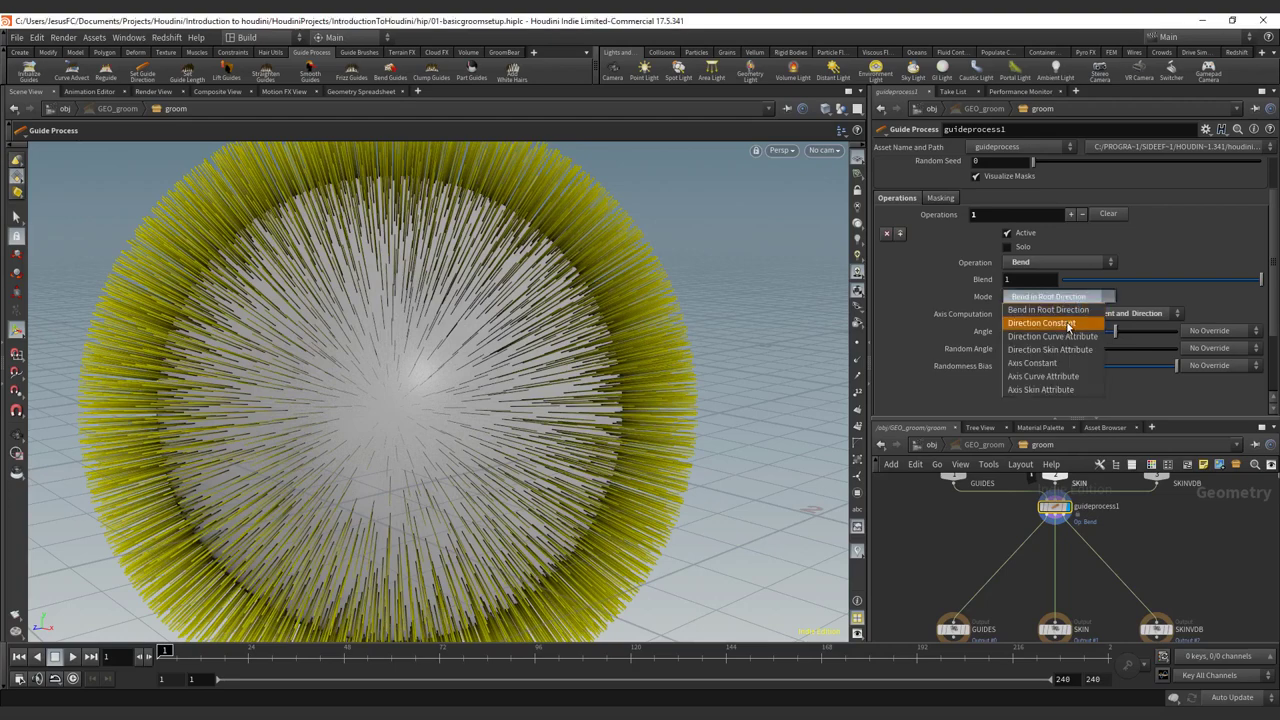
pyautogui.click(1066, 325)
pyautogui.moveTo(1094, 344); pyautogui.dragTo(1221, 343)
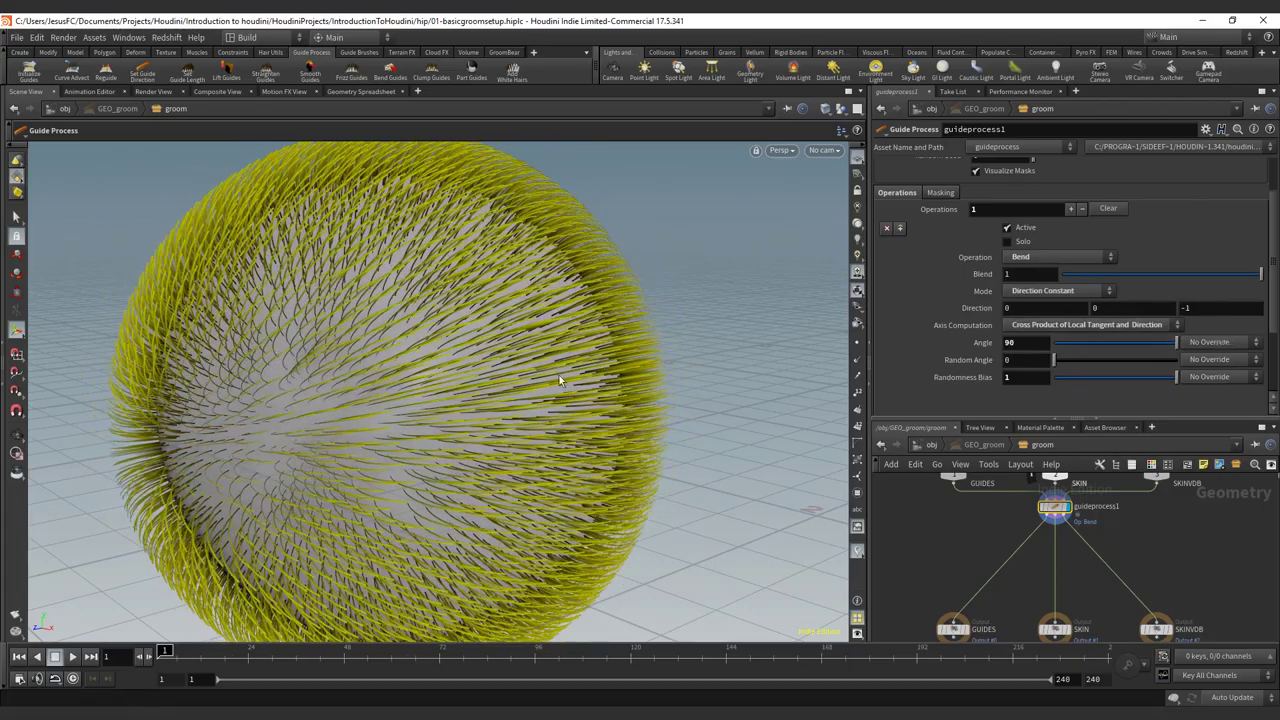
pyautogui.press('Escape')
pyautogui.moveTo(659, 410); pyautogui.dragTo(577, 334)
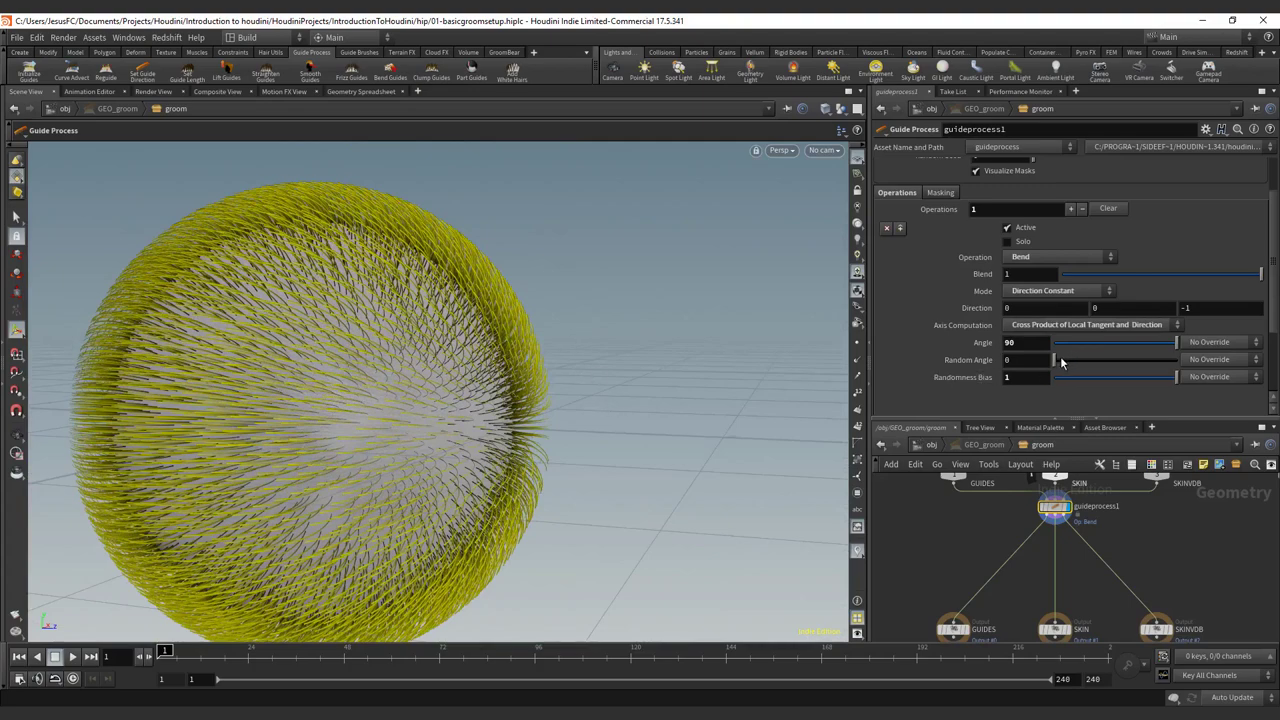
# Set the Y component of the Bend Direction to -1 and try Random Angle values of 2.9 and 38.6
pyautogui.moveTo(1062, 362)
pyautogui.mouseDown()
pyautogui.moveTo(1090, 357)
pyautogui.moveTo(1058, 360)
pyautogui.mouseUp()
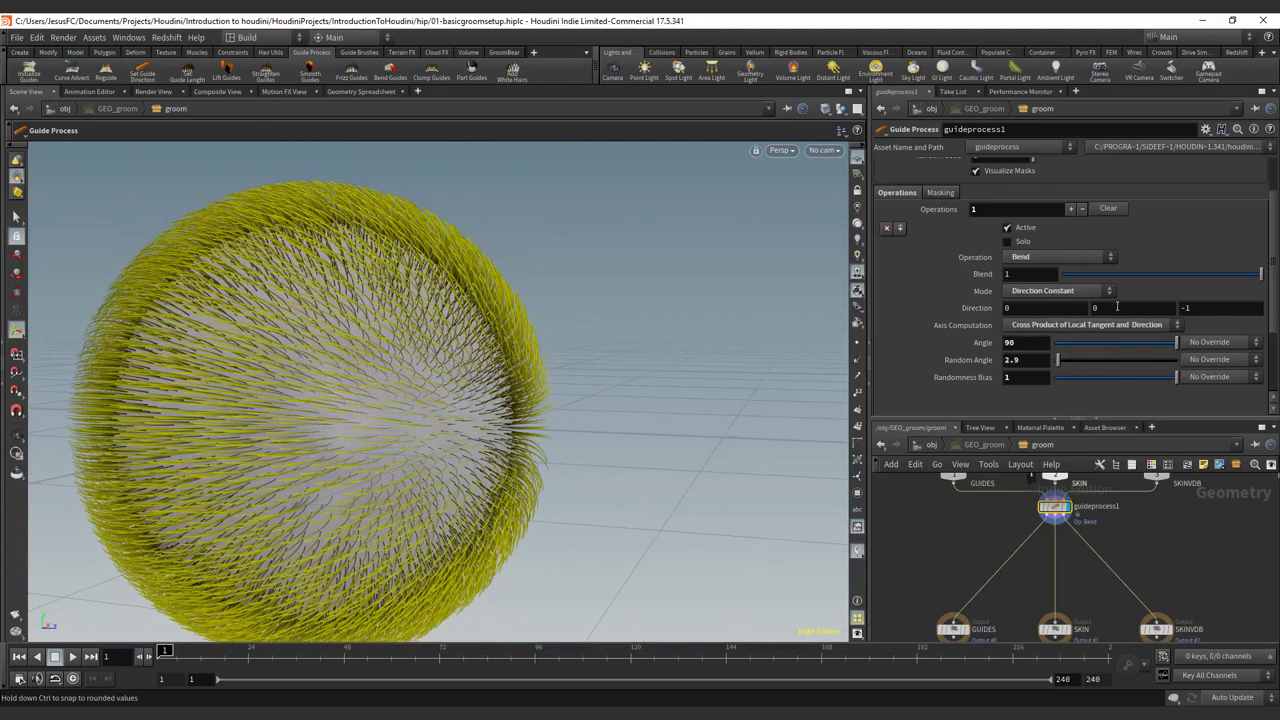
pyautogui.write('-1')
pyautogui.press('Return')
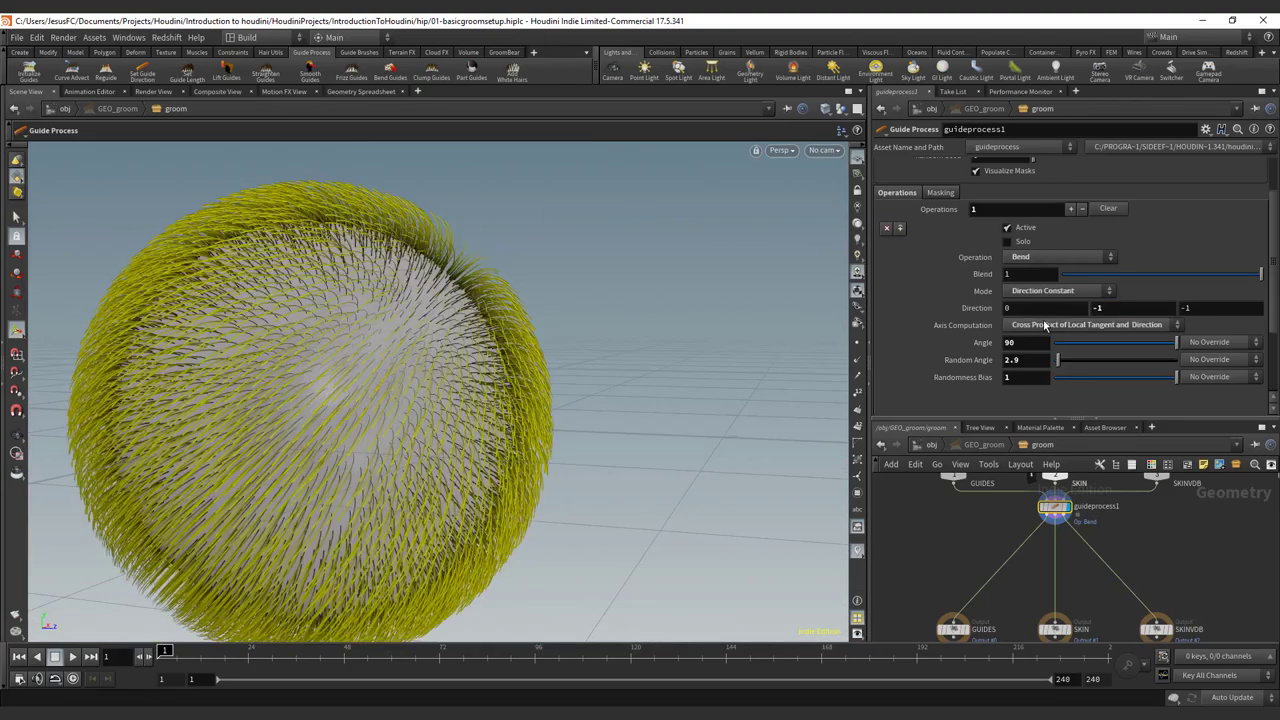
pyautogui.press('Escape')
pyautogui.moveTo(606, 291); pyautogui.dragTo(731, 310)
pyautogui.press('Return')
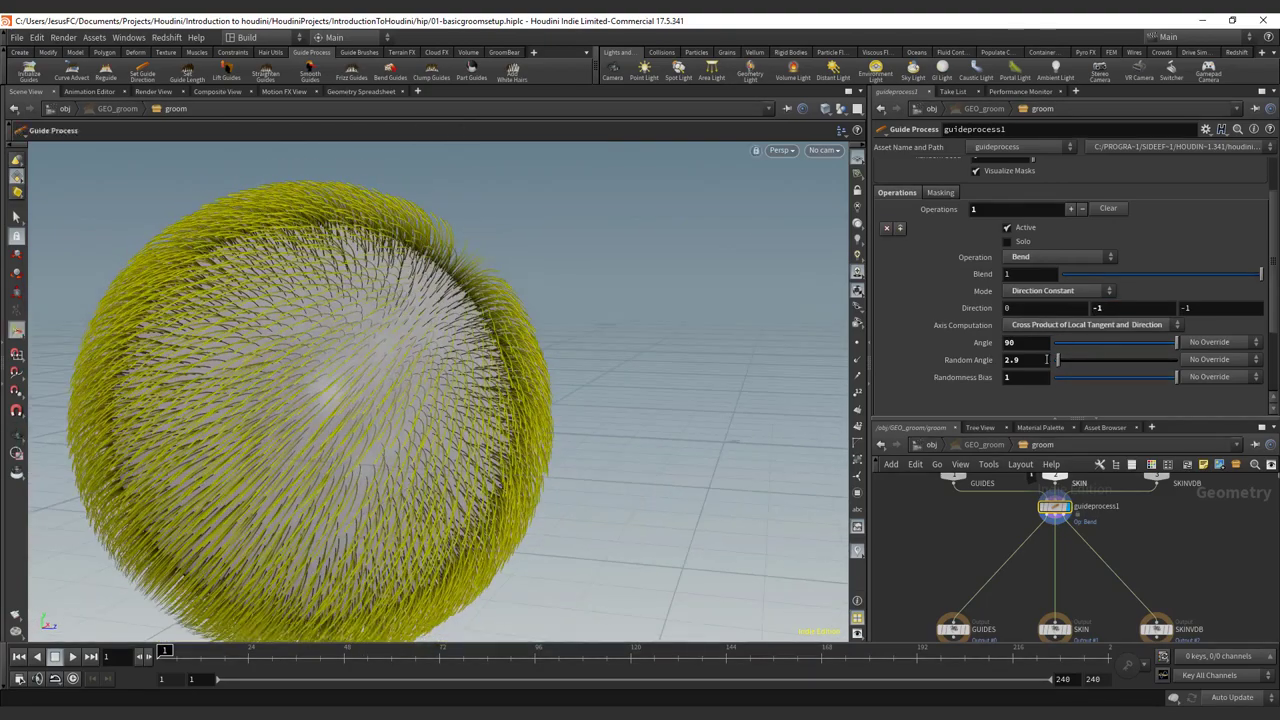
pyautogui.moveTo(1070, 360); pyautogui.dragTo(1106, 360)
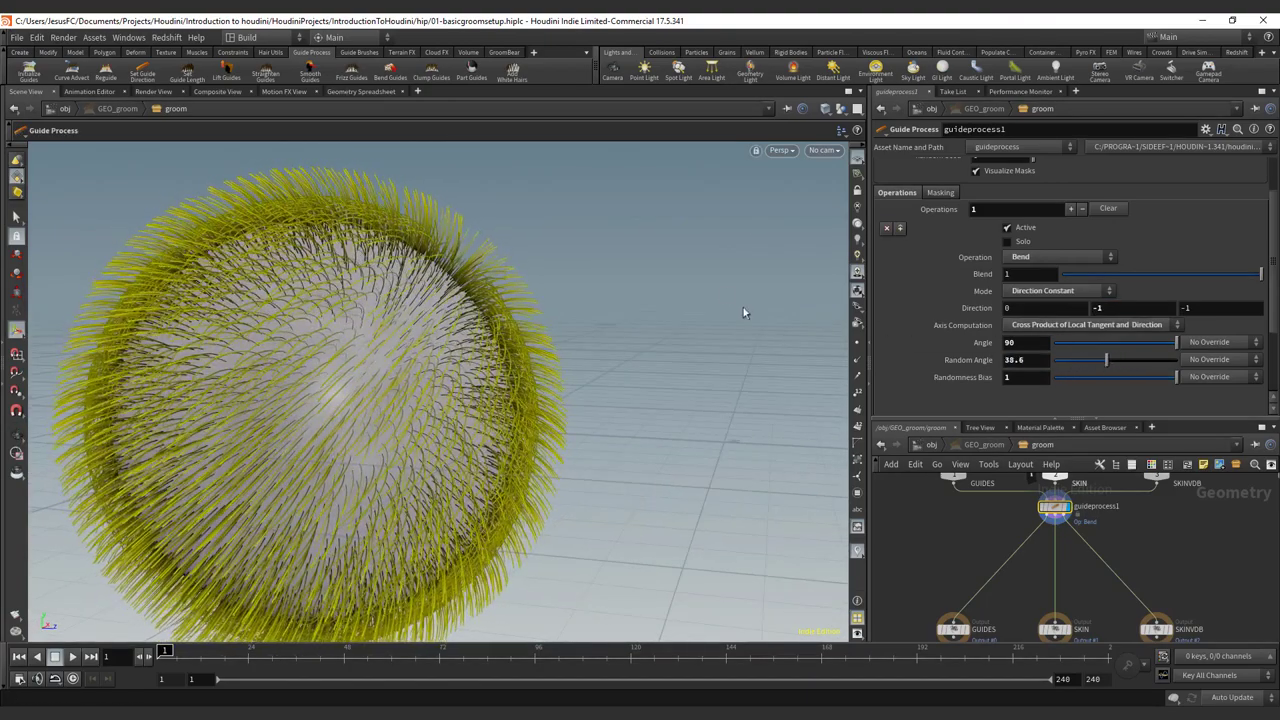
pyautogui.keyDown('alt'); pyautogui.moveTo(599, 266); pyautogui.dragTo(540, 272); pyautogui.keyUp('alt')
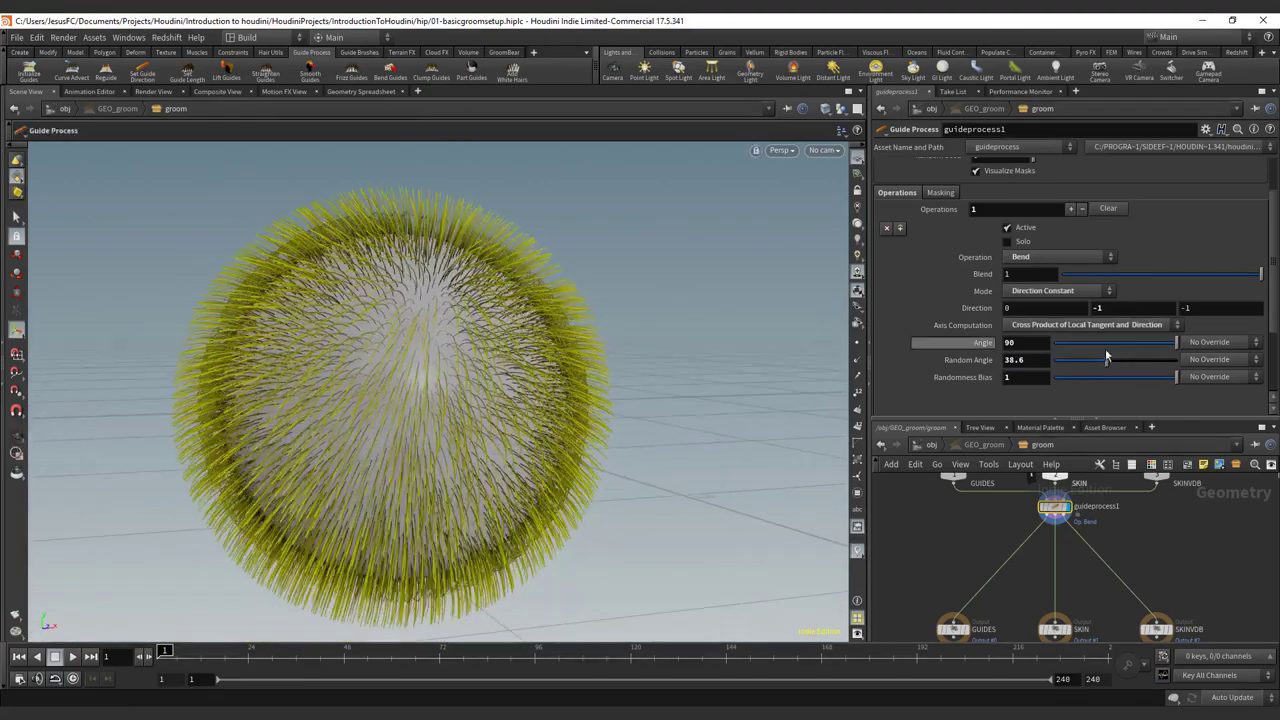
# Restore the Bend Direction to 0, 0, -1 and reset both the Random Angle and the Angle to 0
pyautogui.write('0')
pyautogui.press('Tab')
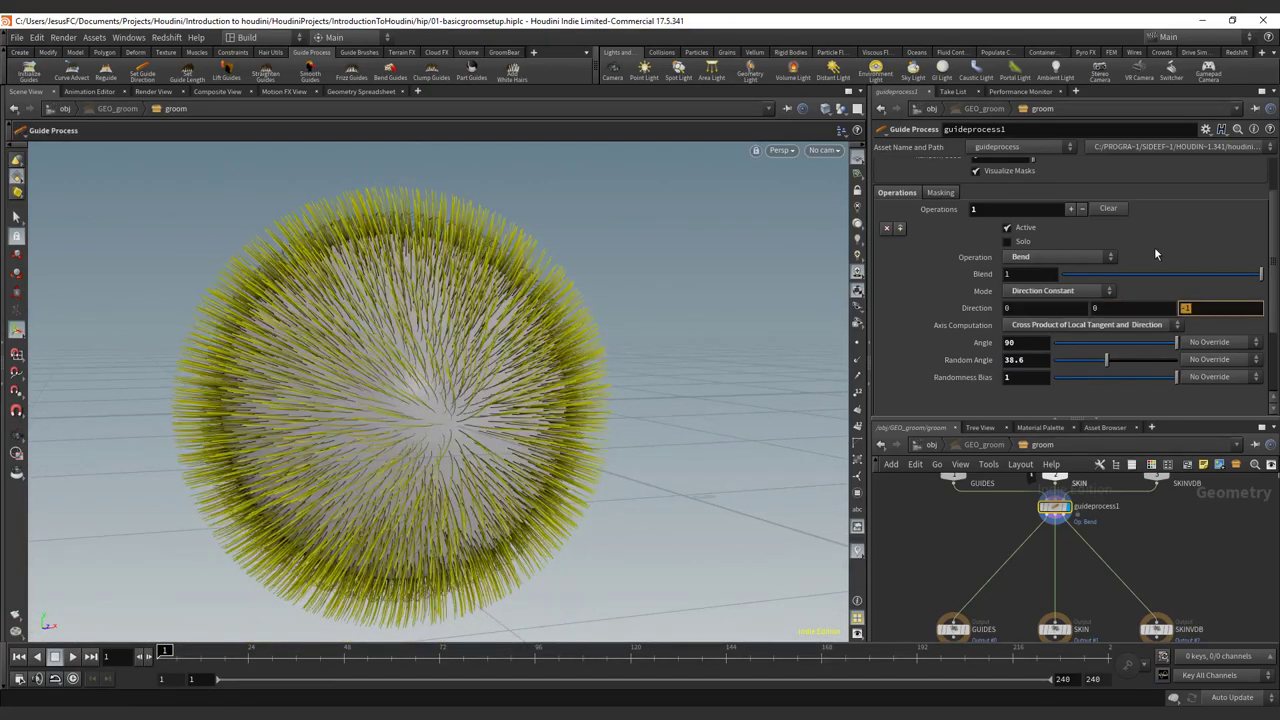
pyautogui.moveTo(718, 314); pyautogui.dragTo(740, 358)
pyautogui.moveTo(1074, 366); pyautogui.dragTo(1078, 358)
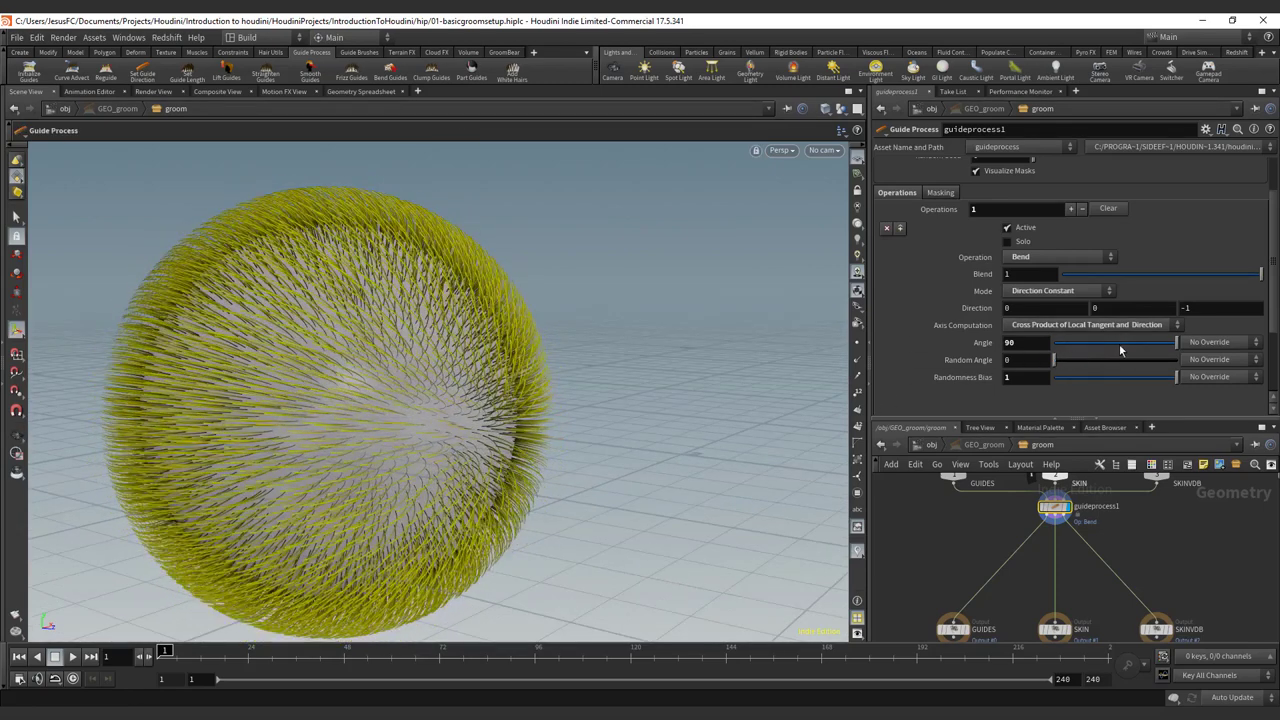
pyautogui.write('0')
pyautogui.press('Return')
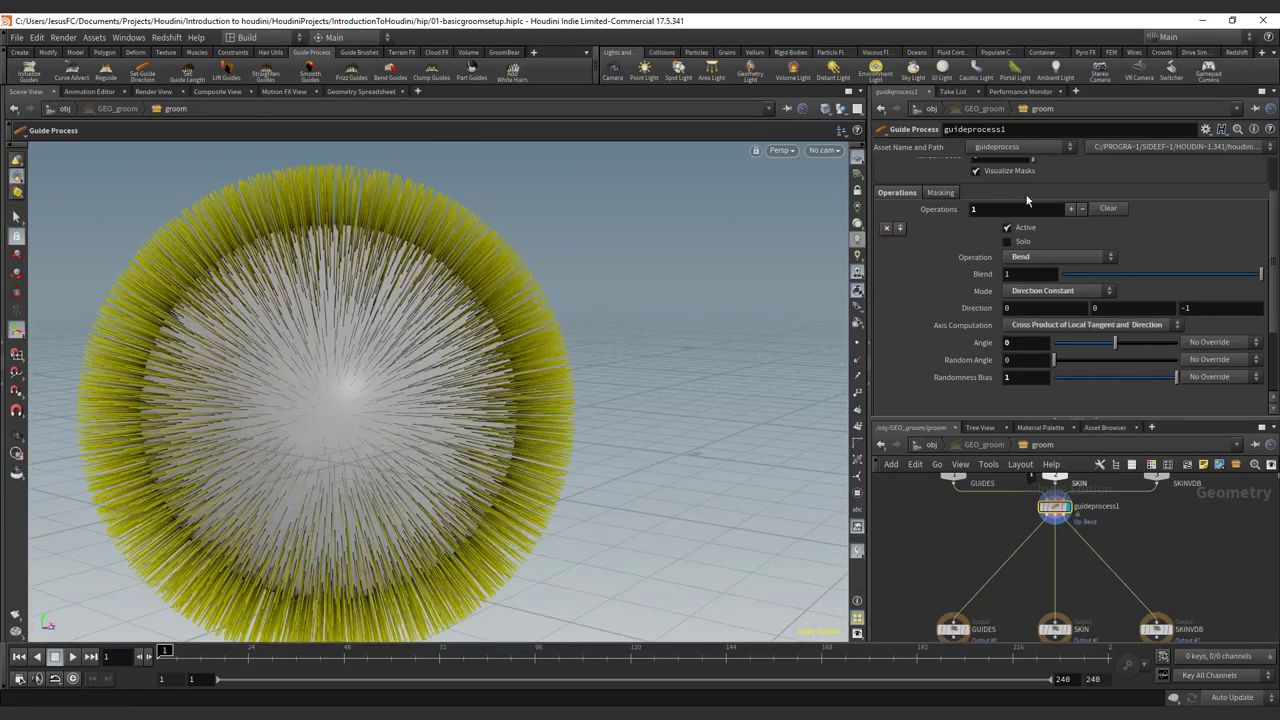
# Try the Direction Curve Attribute mode with the Bend Angle at 90 and inspect the guides around the sphere
pyautogui.click(1063, 291)
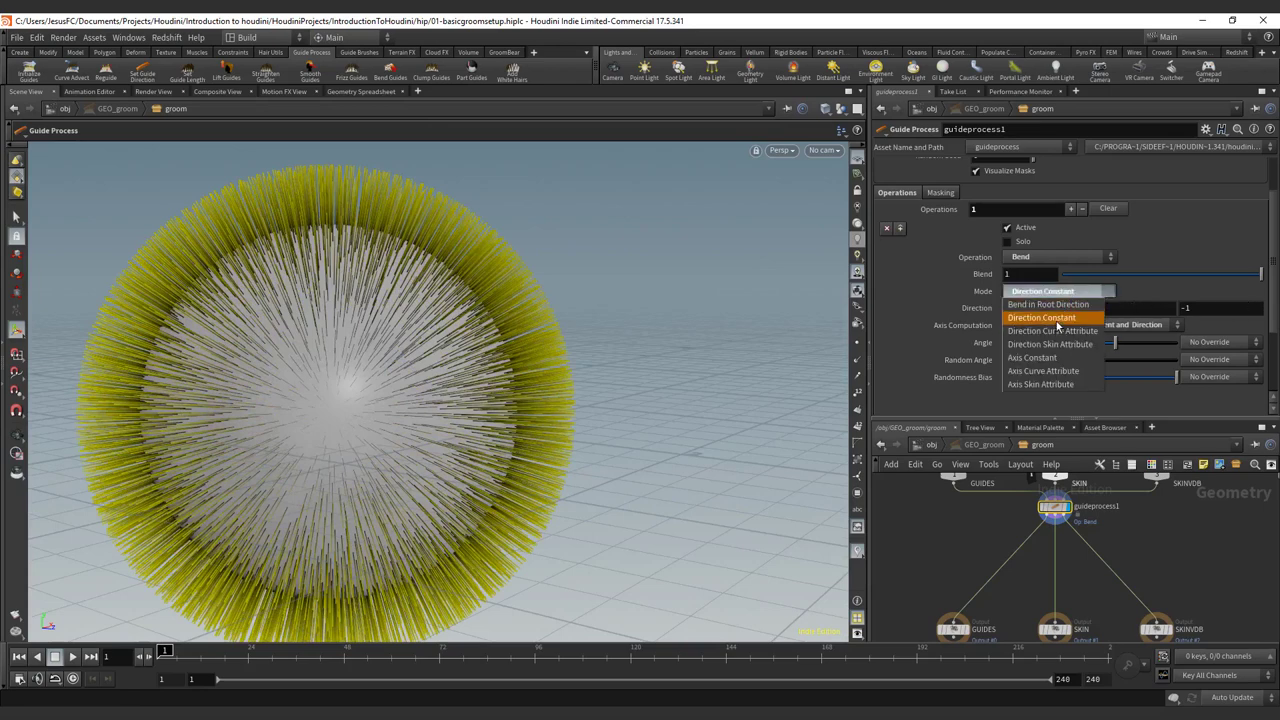
pyautogui.click(1052, 337)
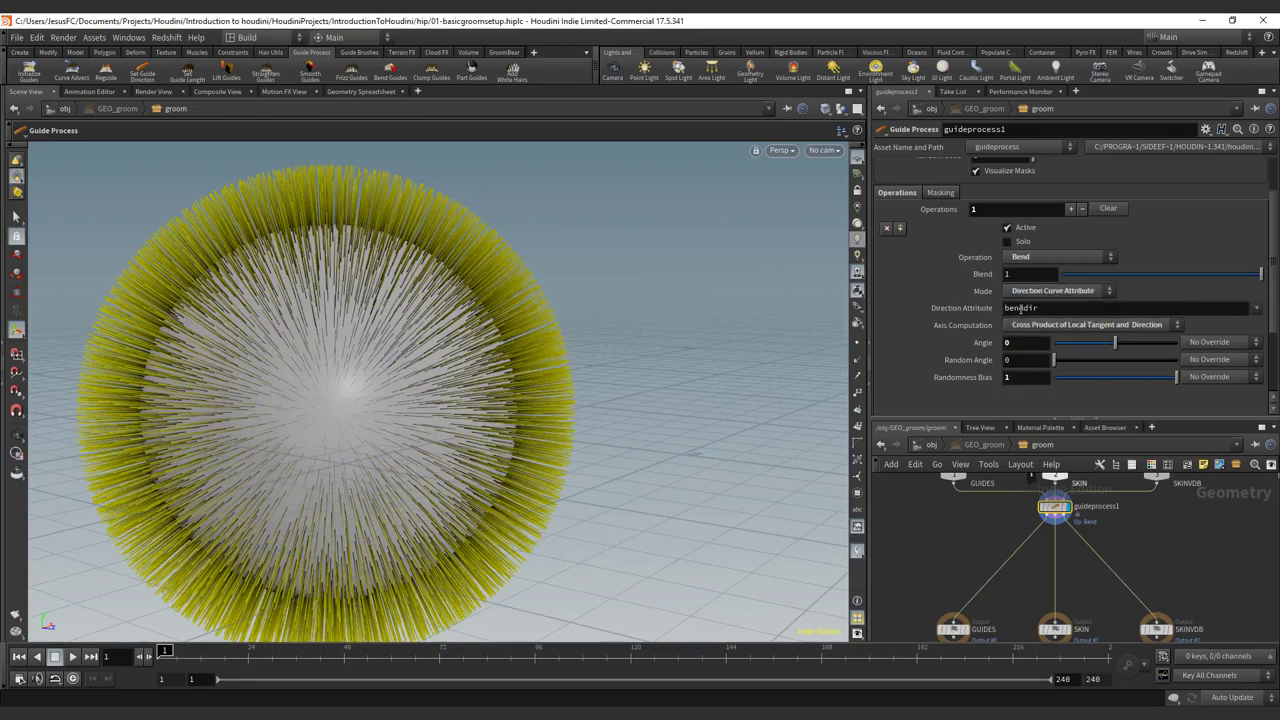
pyautogui.moveTo(1115, 344); pyautogui.dragTo(1214, 350)
pyautogui.press('Escape')
pyautogui.moveTo(666, 329); pyautogui.dragTo(604, 325)
pyautogui.press('Return')
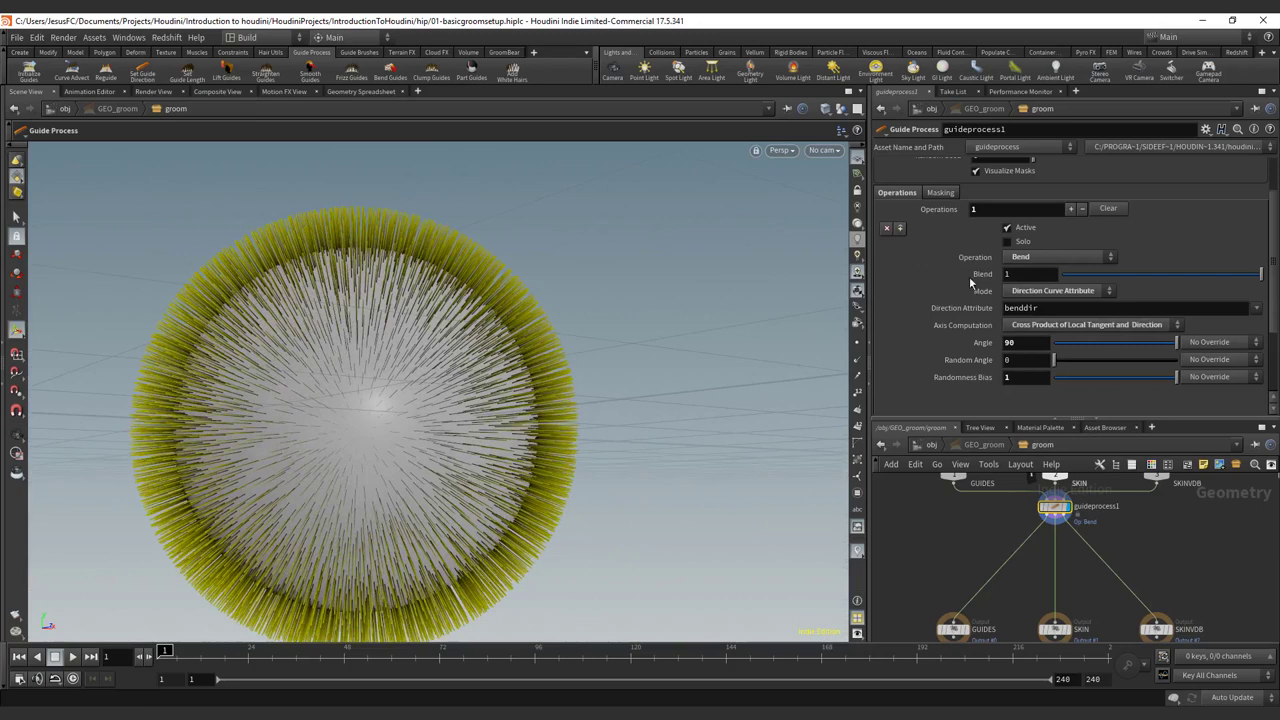
# Try the Direction Skin Attribute mode while varying the Bend Angle down to about -53.8
pyautogui.click(1052, 291)
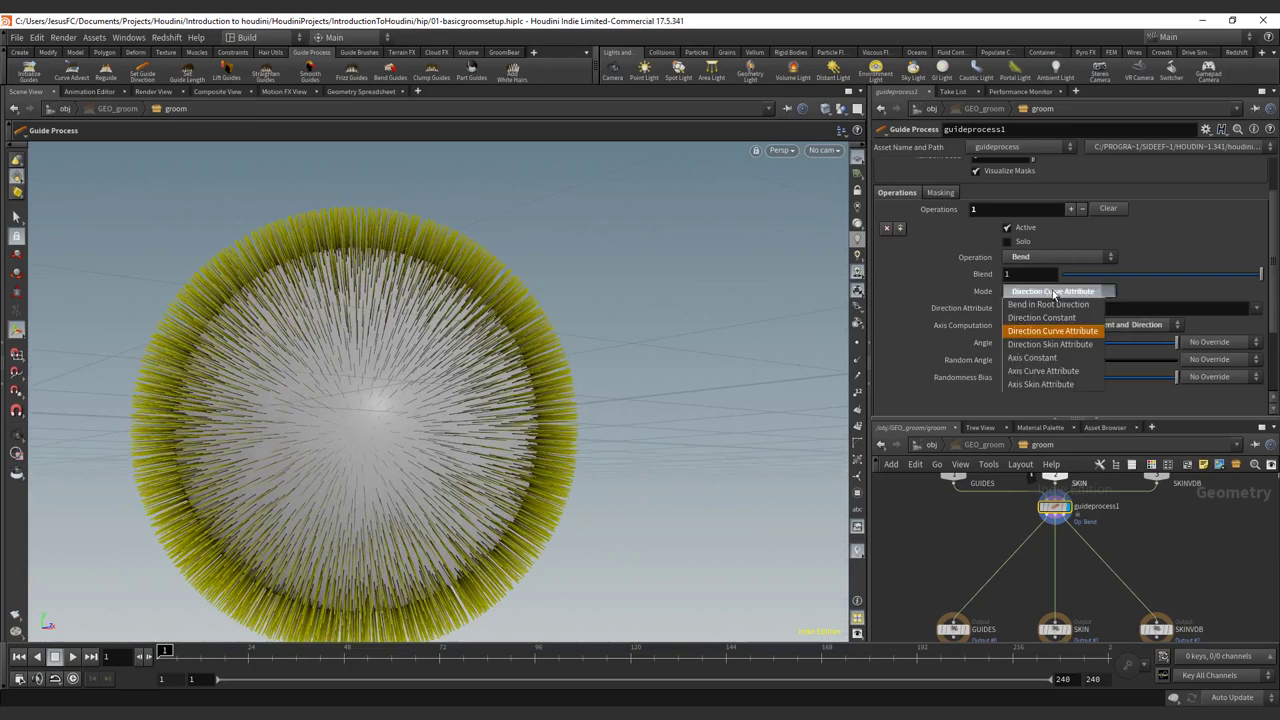
pyautogui.click(1063, 343)
pyautogui.moveTo(1121, 344); pyautogui.dragTo(1082, 350)
# Switch the Bend Mode to Axis Constant, lower the Angle to -90, and inspect the guides from several viewpoints
pyautogui.click(1066, 292)
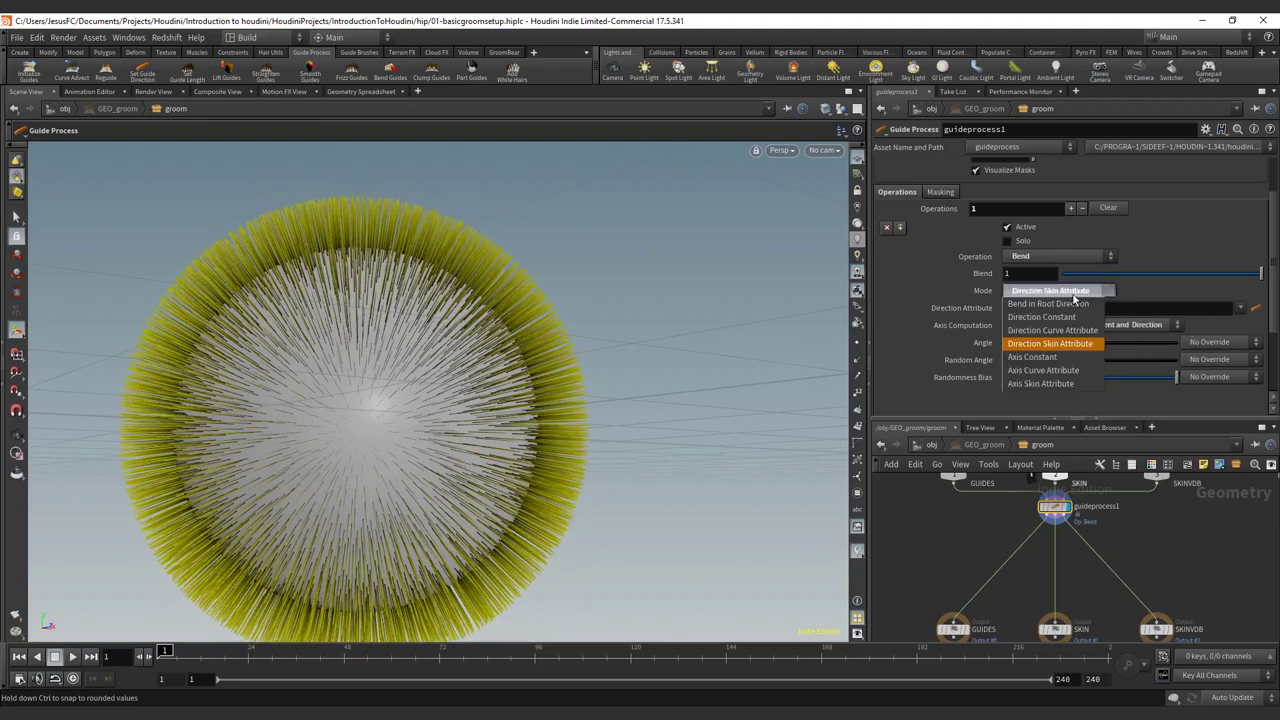
pyautogui.click(1062, 358)
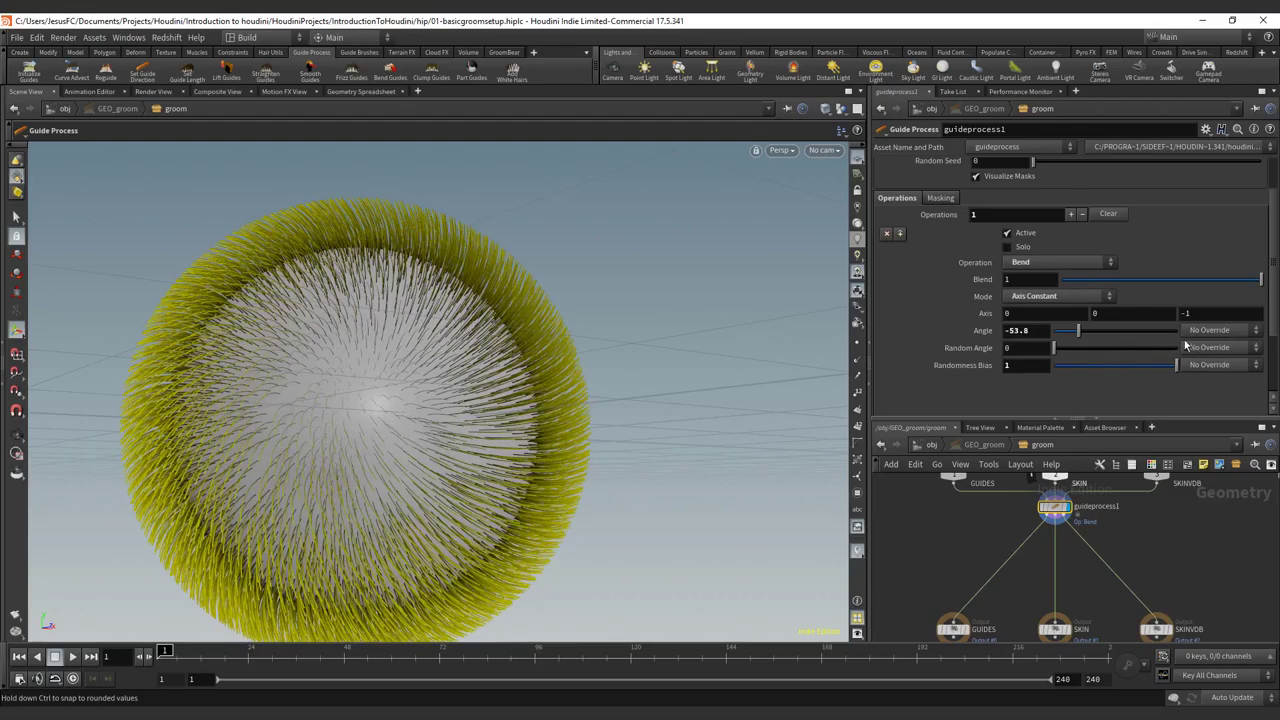
pyautogui.press('Escape')
pyautogui.moveTo(651, 309); pyautogui.dragTo(707, 292)
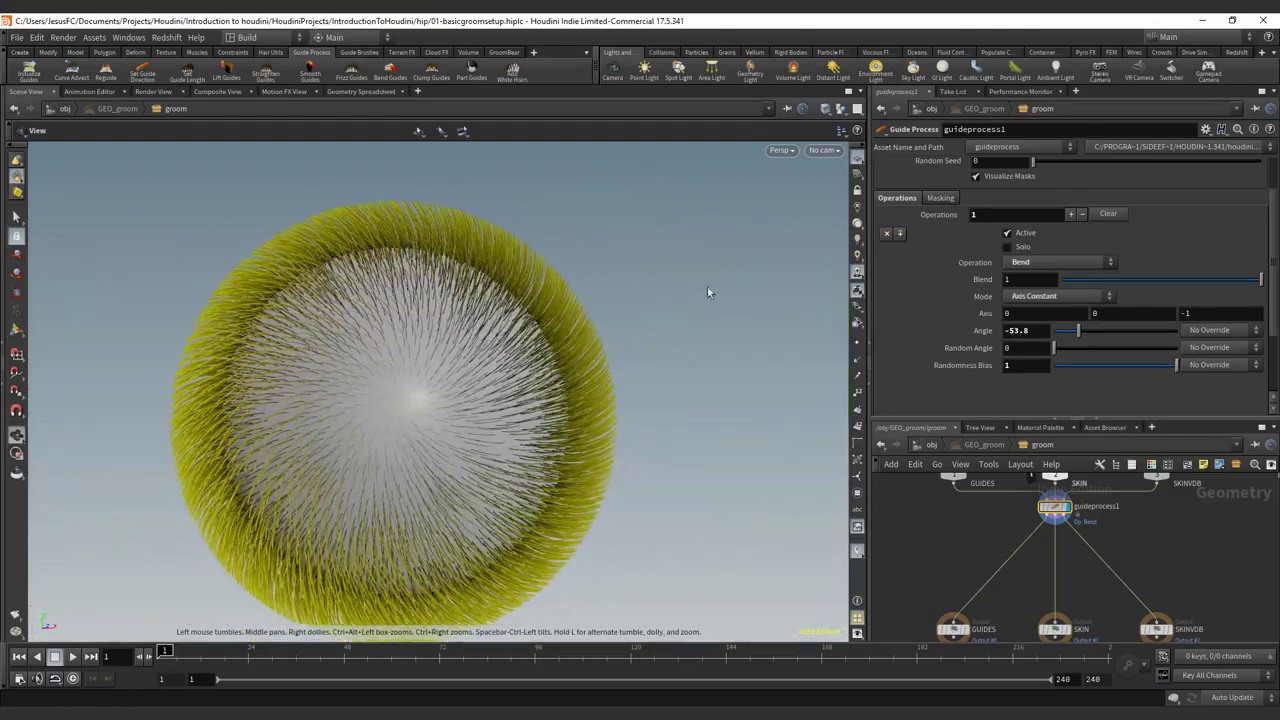
pyautogui.press('Return')
pyautogui.moveTo(1081, 335); pyautogui.dragTo(1050, 347)
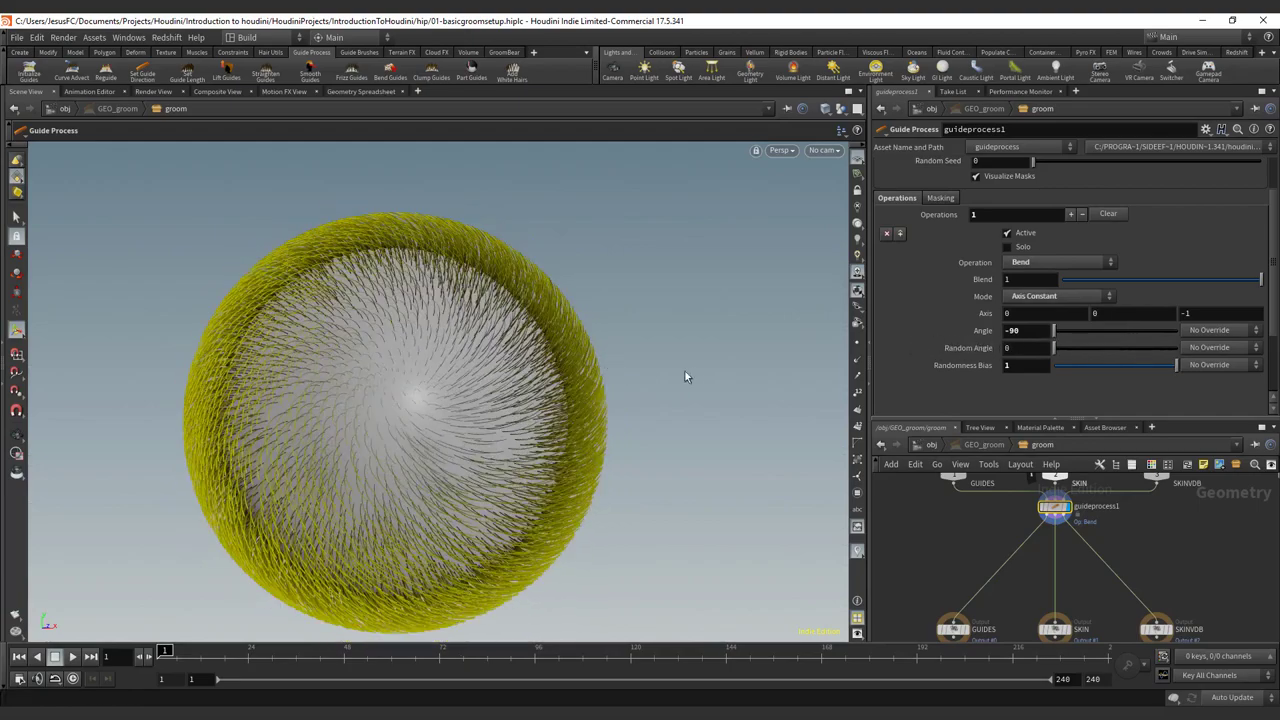
pyautogui.press('Escape')
pyautogui.moveTo(610, 440); pyautogui.dragTo(592, 470)
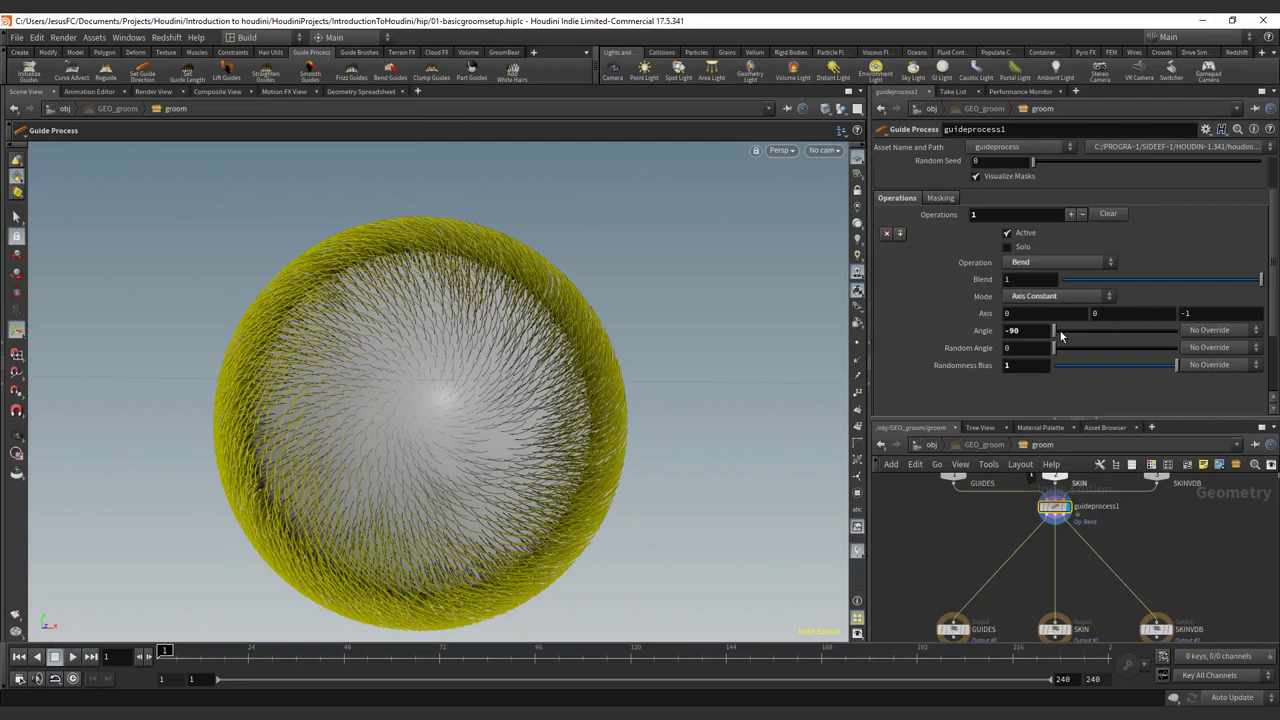
# Reset the Bend Angle to 0 to straighten the guides
pyautogui.moveTo(1038, 329); pyautogui.dragTo(1004, 331)
pyautogui.write('0')
pyautogui.press('Return')
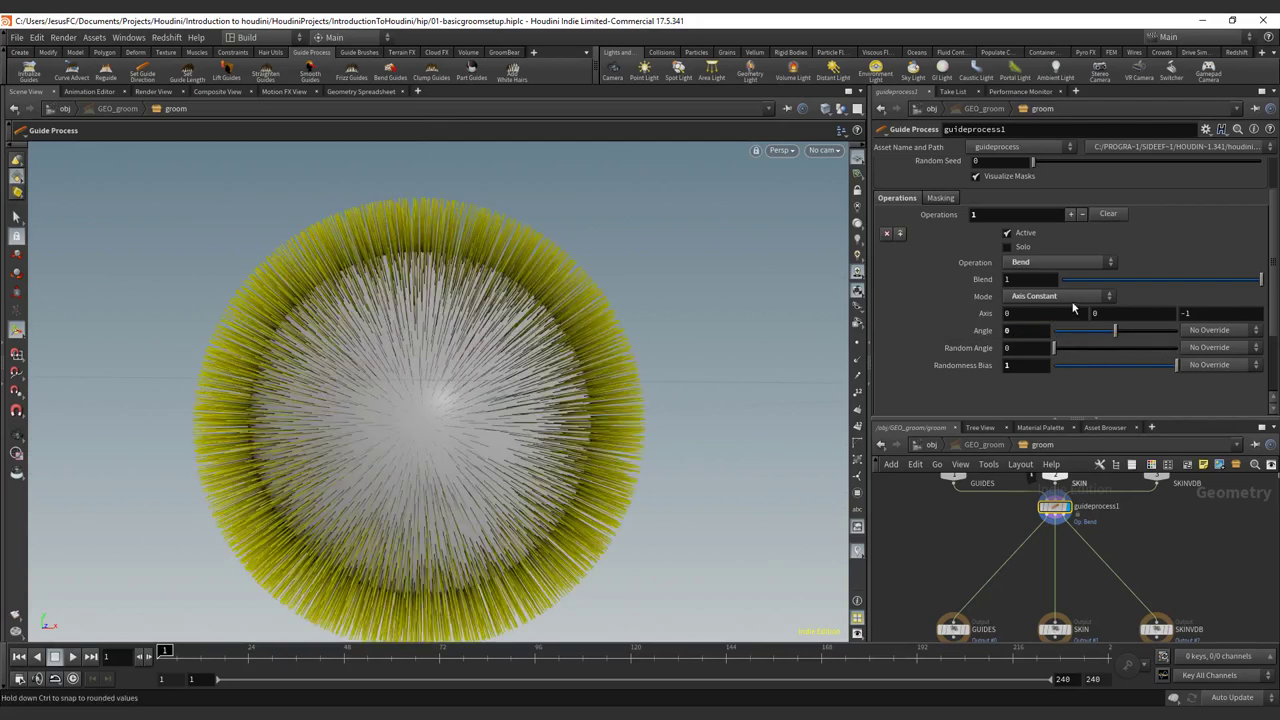
# Try the Axis Curve Attribute mode with an Angle of 90, and undo the Angle change
pyautogui.click(1062, 296)
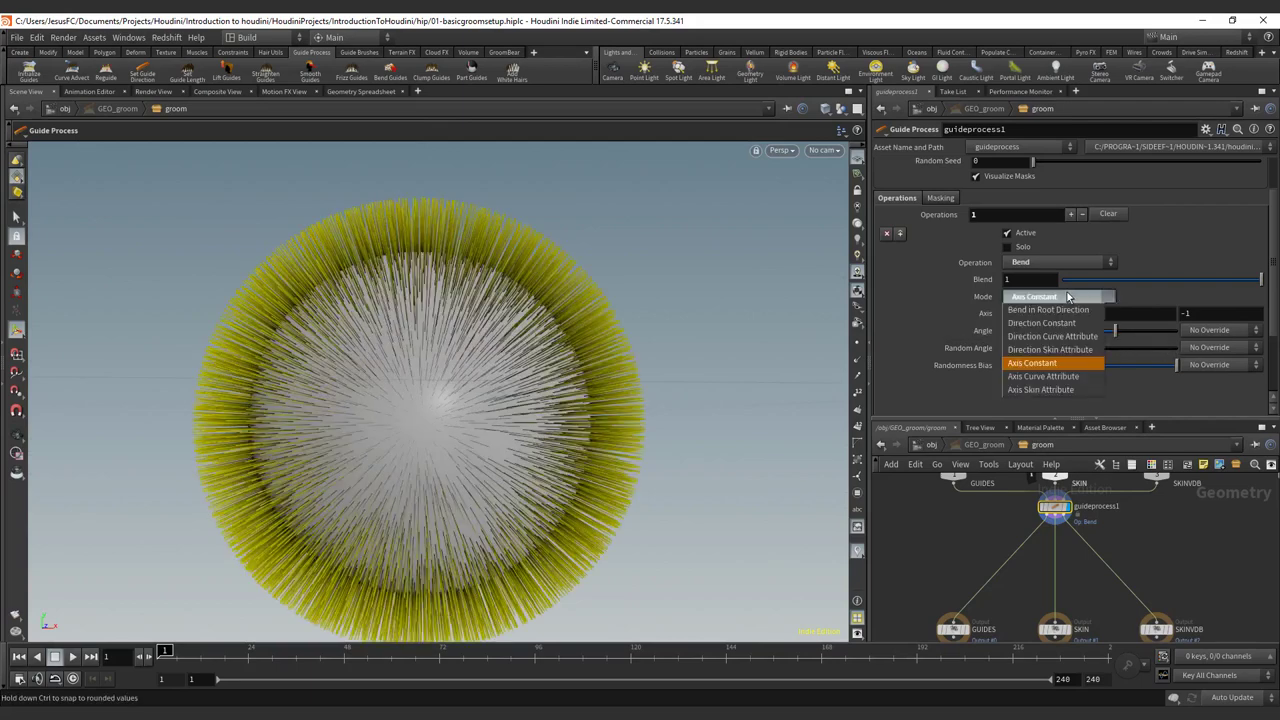
pyautogui.click(1062, 378)
pyautogui.moveTo(1118, 332); pyautogui.dragTo(1226, 338)
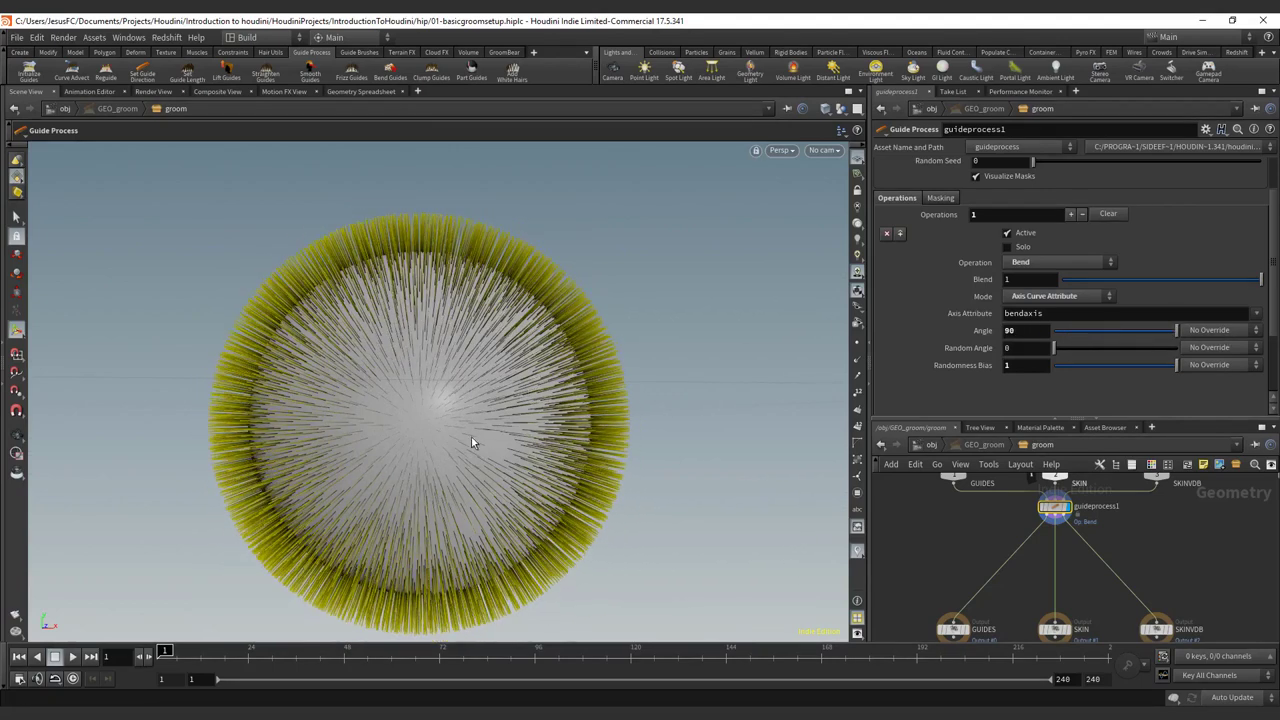
pyautogui.hotkey('ctrl', 'z')
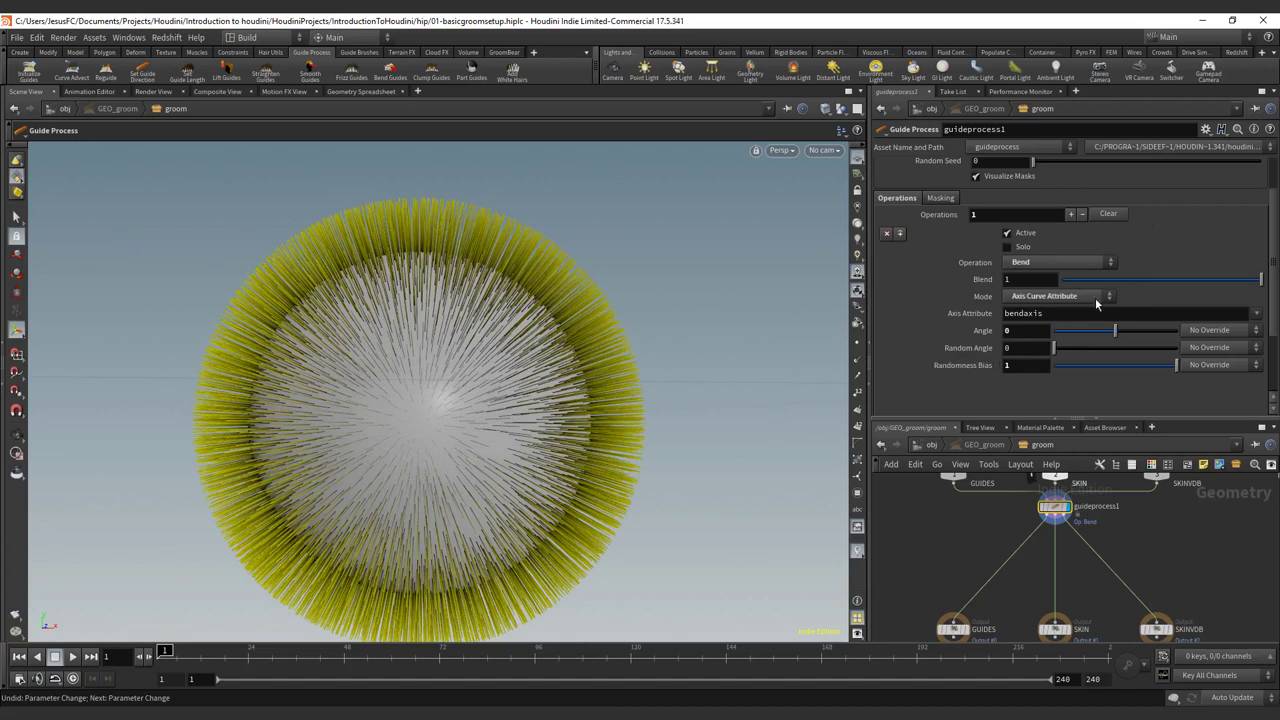
# Keep Bend as the operation, set its Mode to Axis Skin Attribute, and review the Angle's override options
pyautogui.click(1063, 262)
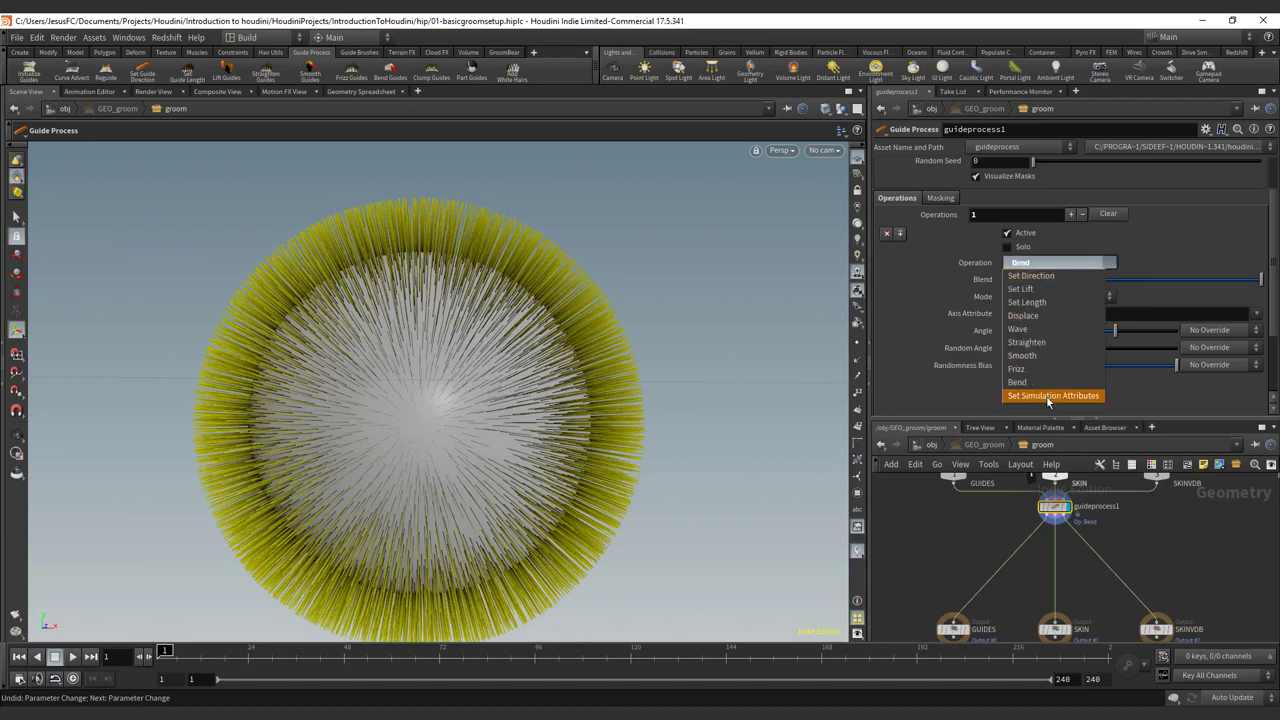
pyautogui.click(1017, 382)
pyautogui.click(1058, 296)
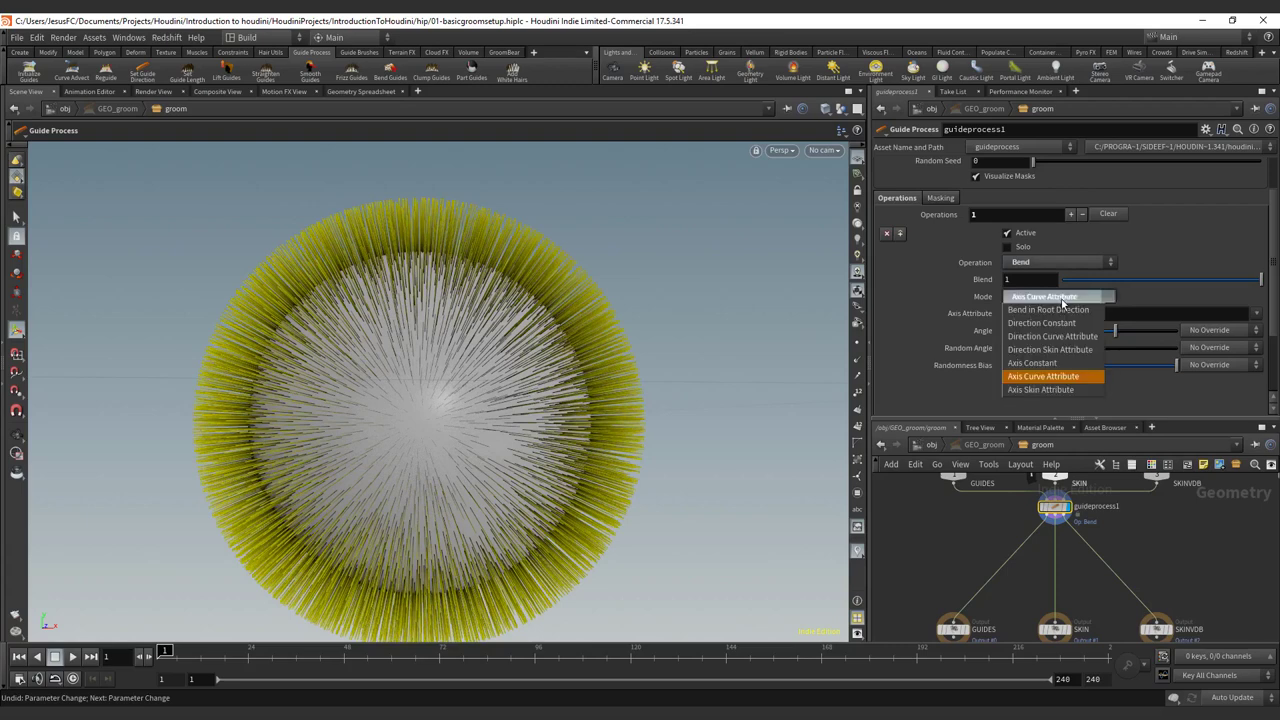
pyautogui.click(1045, 389)
pyautogui.moveTo(1115, 330)
pyautogui.mouseDown()
pyautogui.moveTo(1173, 331)
pyautogui.moveTo(1115, 330)
pyautogui.mouseUp()
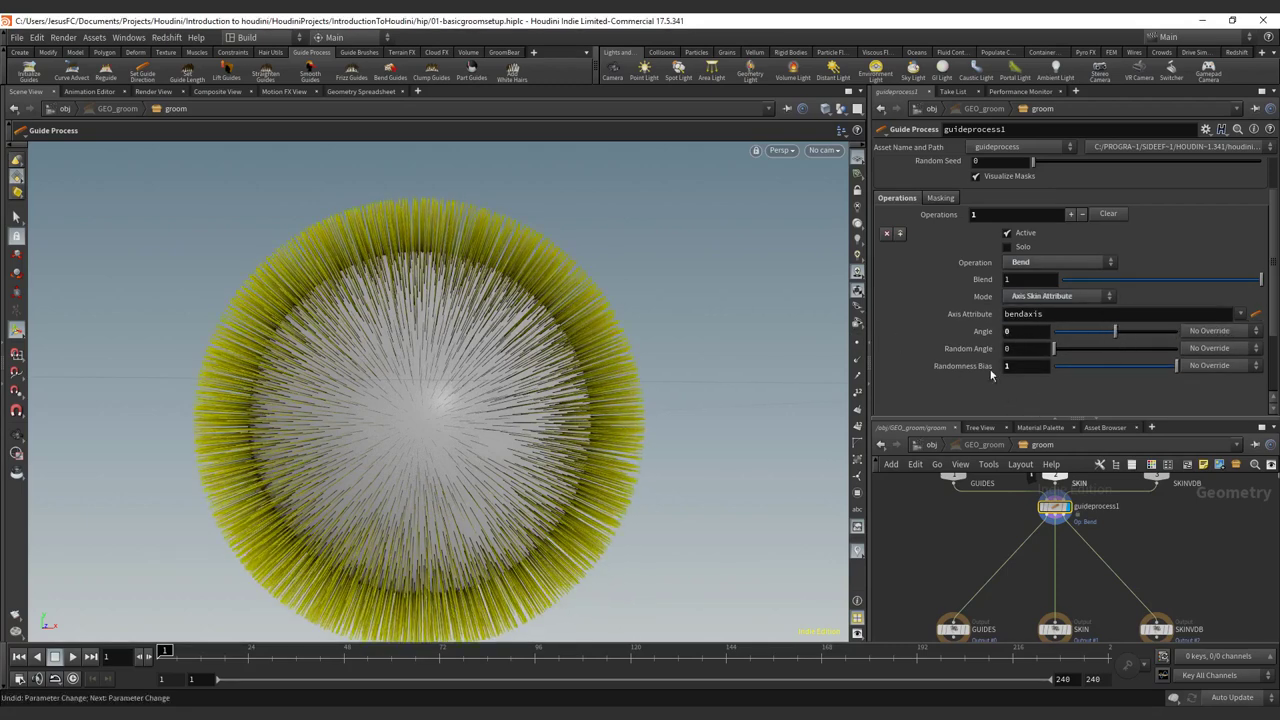
pyautogui.click(1222, 331)
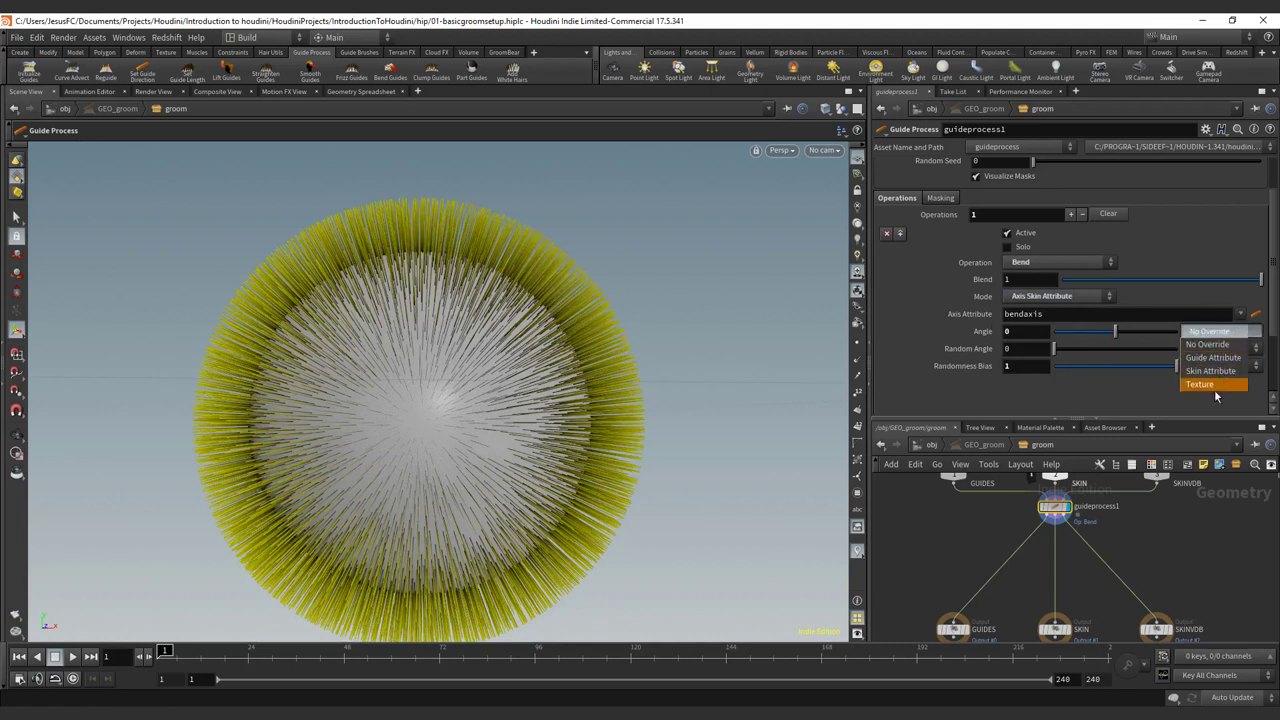
pyautogui.click(1147, 421)
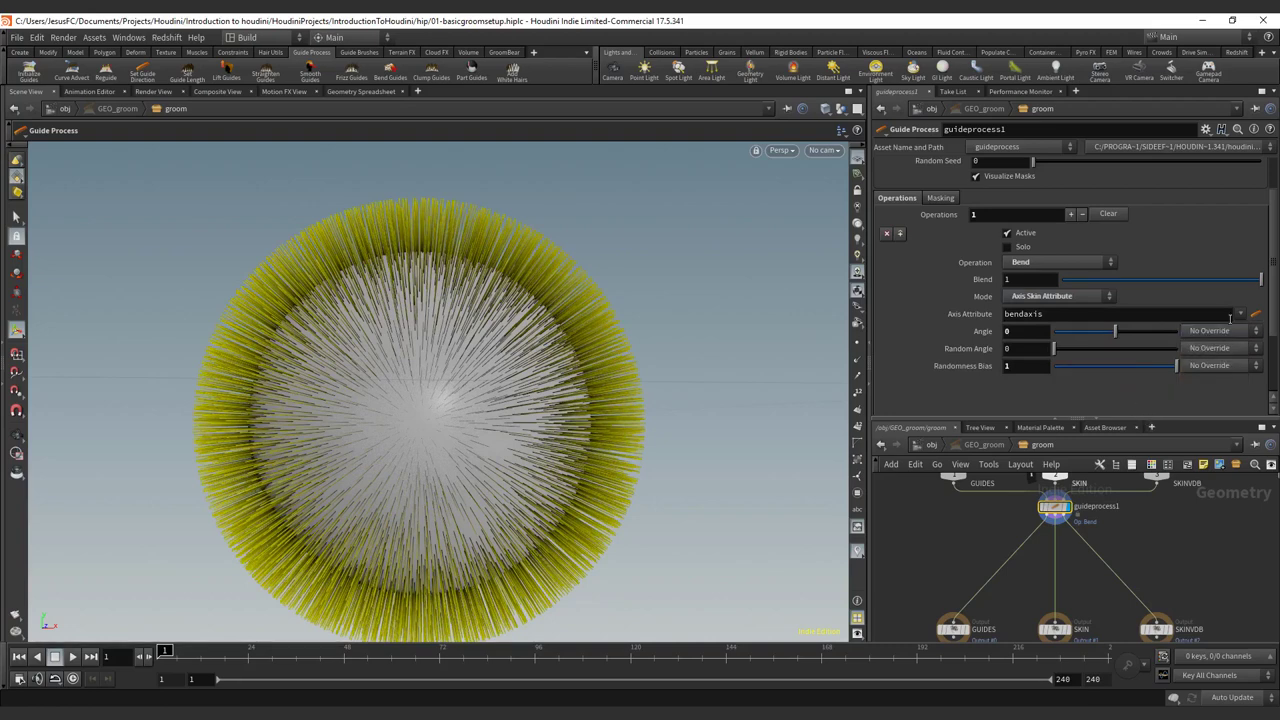
# Add a second operation to the Guide Process node, review its Set Direction settings, and remove it again
pyautogui.click(1071, 213)
pyautogui.moveTo(1273, 281); pyautogui.dragTo(1267, 238)
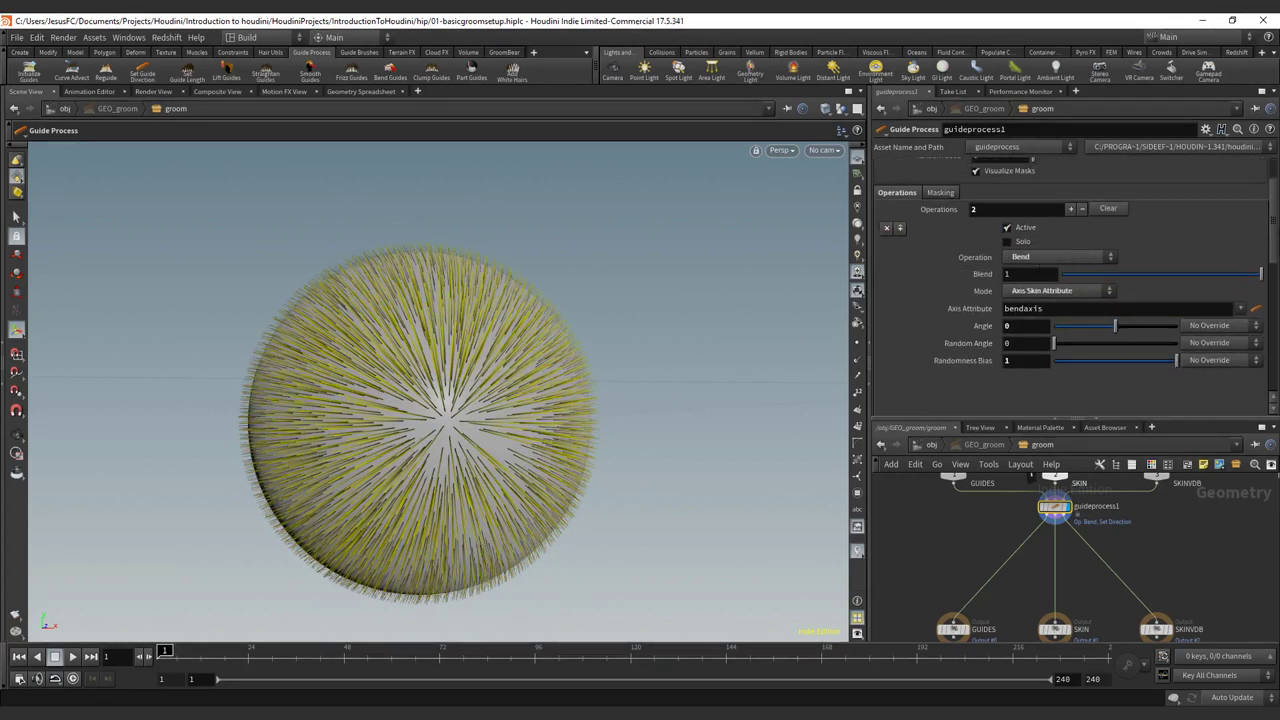
pyautogui.moveTo(1273, 242); pyautogui.dragTo(1273, 348)
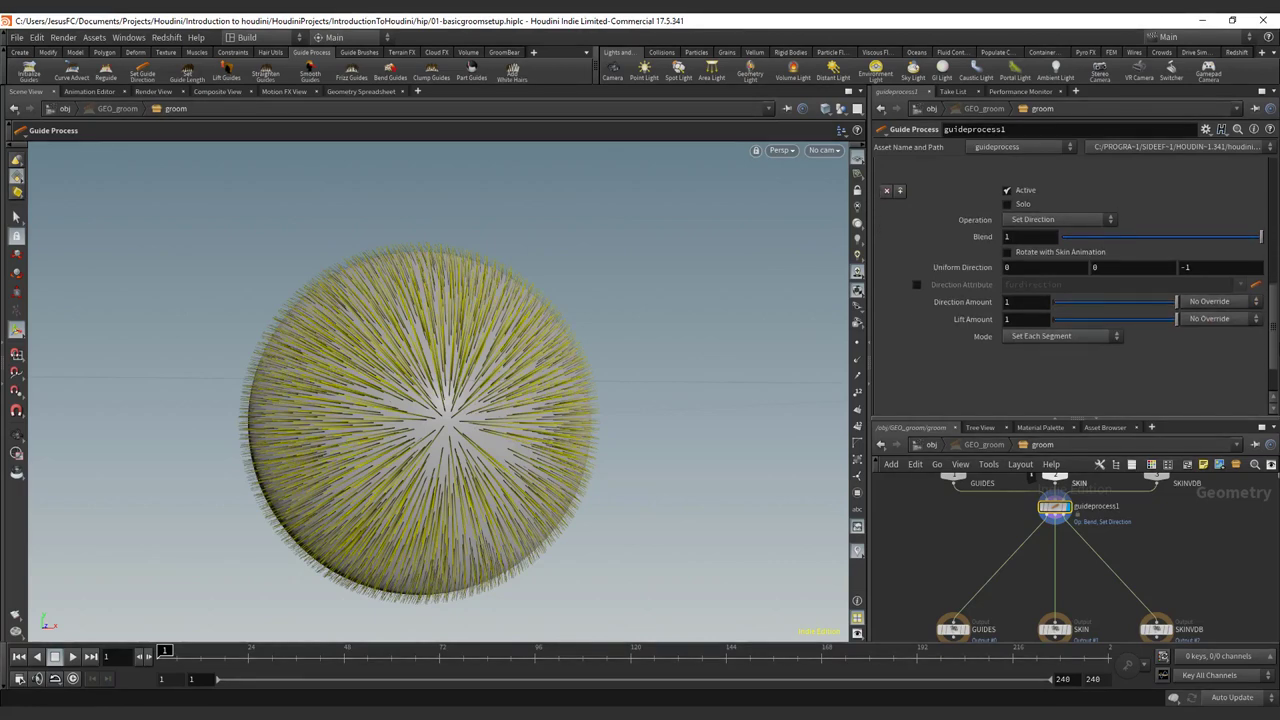
pyautogui.scroll(3, 1220, 321)
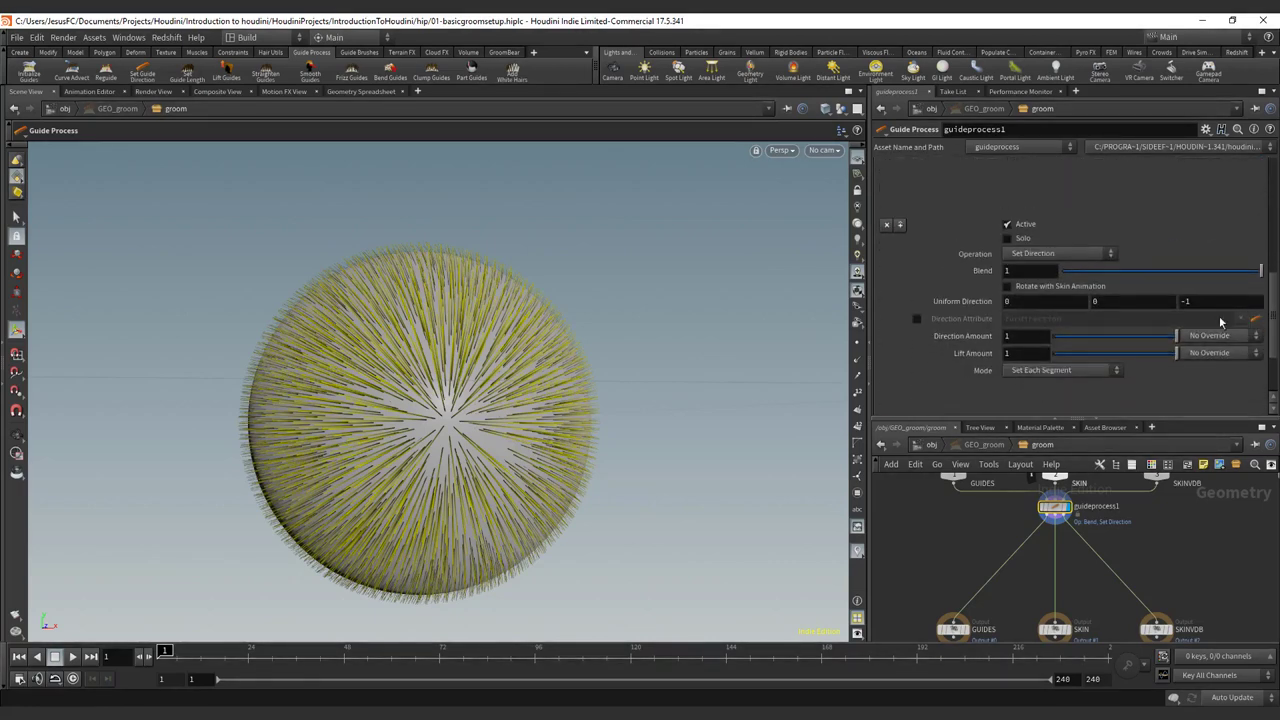
pyautogui.click(886, 224)
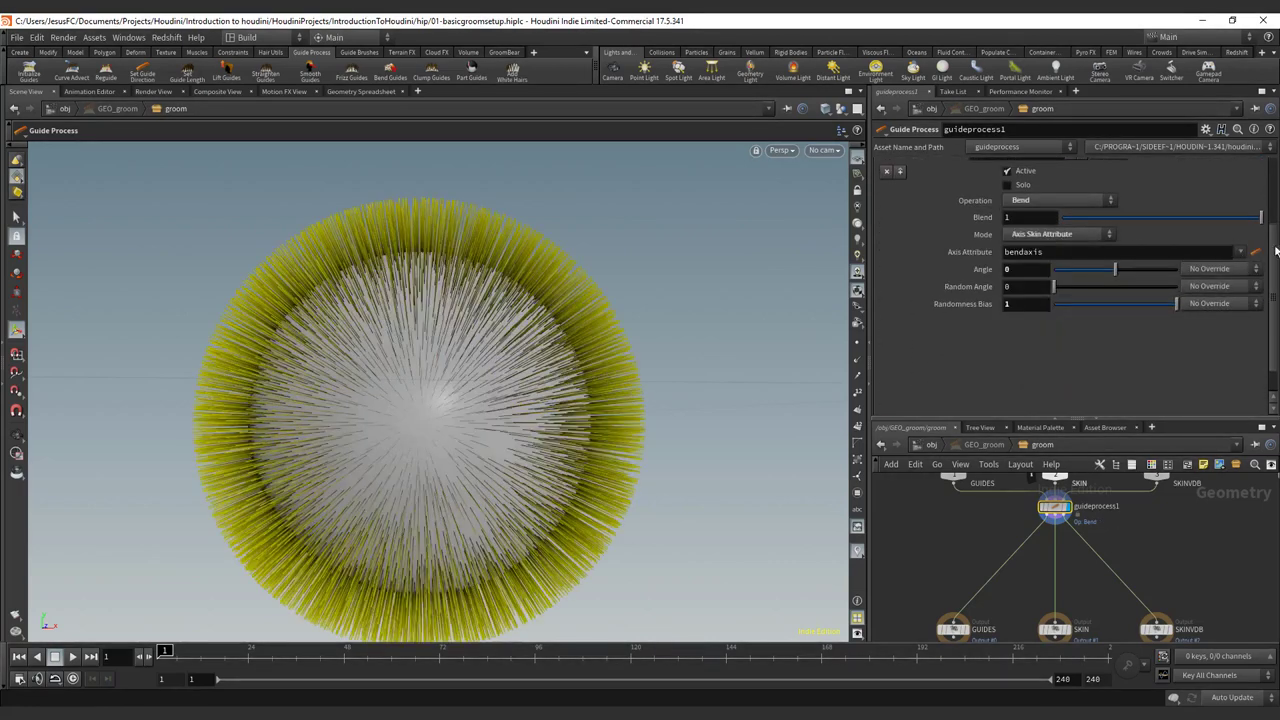
pyautogui.scroll(5, 1150, 280)
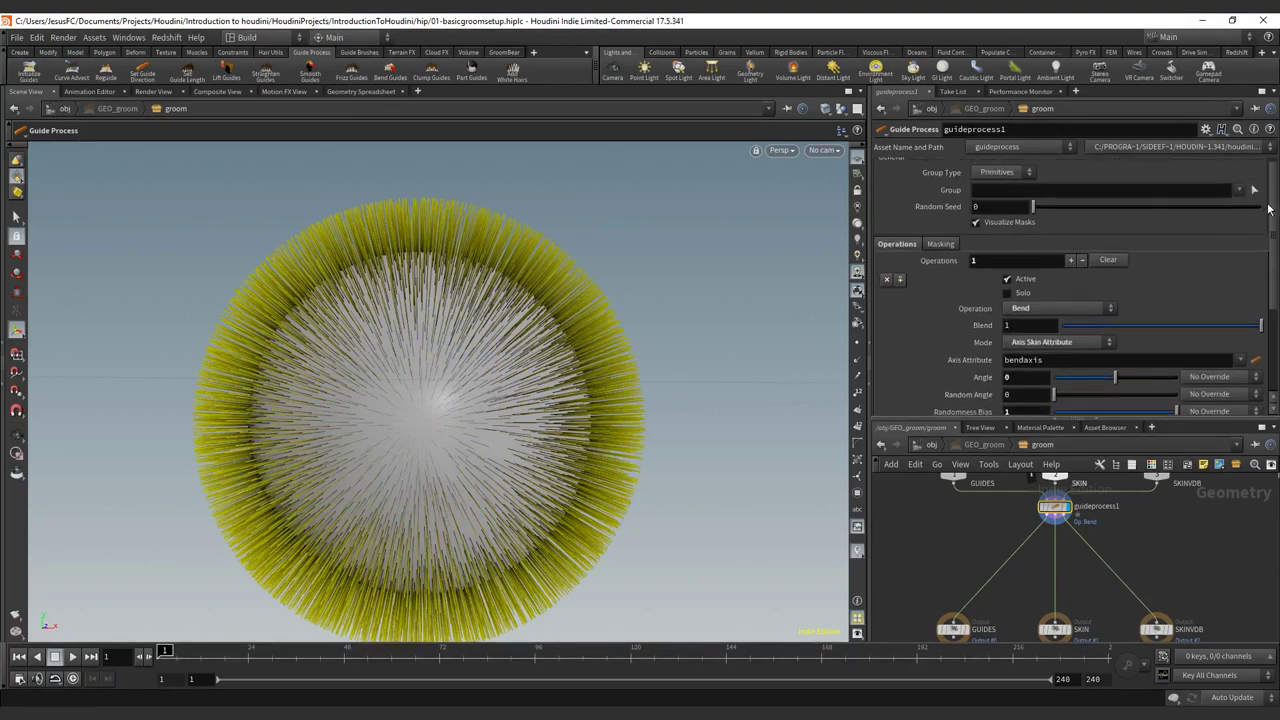